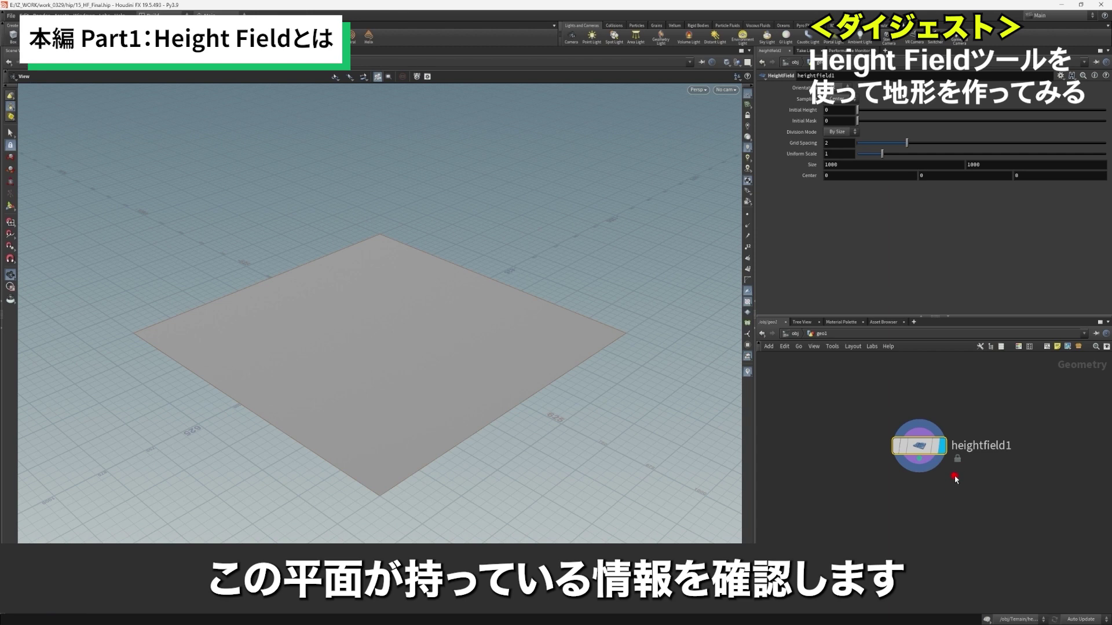
Examine the heightfield1 node's information, including its volumes, voxel count and voxel size.
{"action": "left_click", "coordinate": [879, 446]}
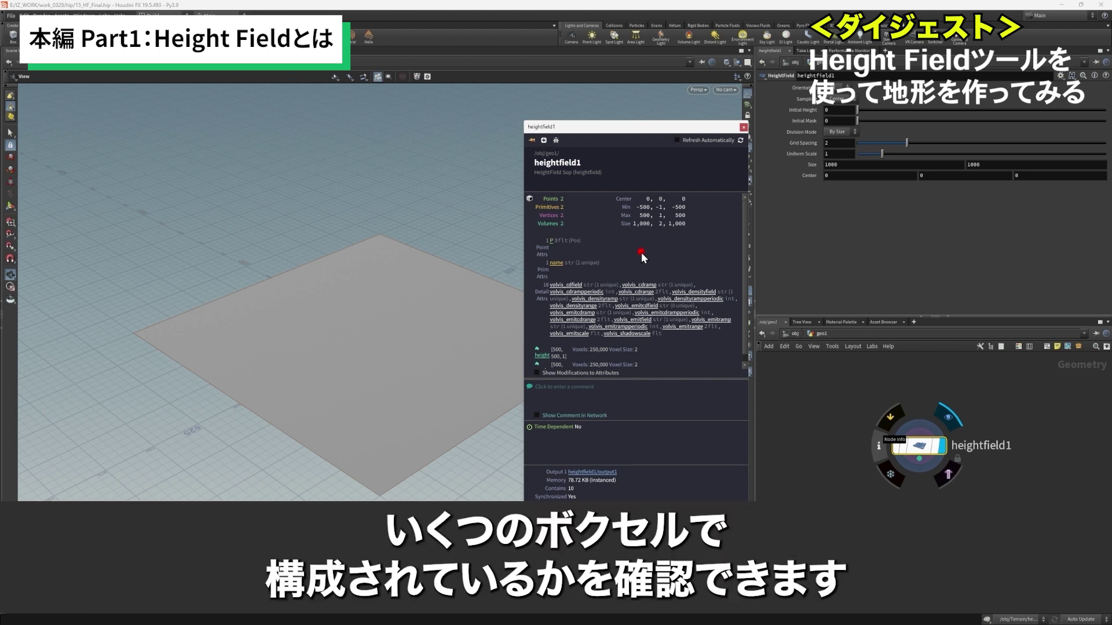
{"action": "scroll", "coordinate": [648, 341], "scroll_direction": "down", "scroll_amount": 1}
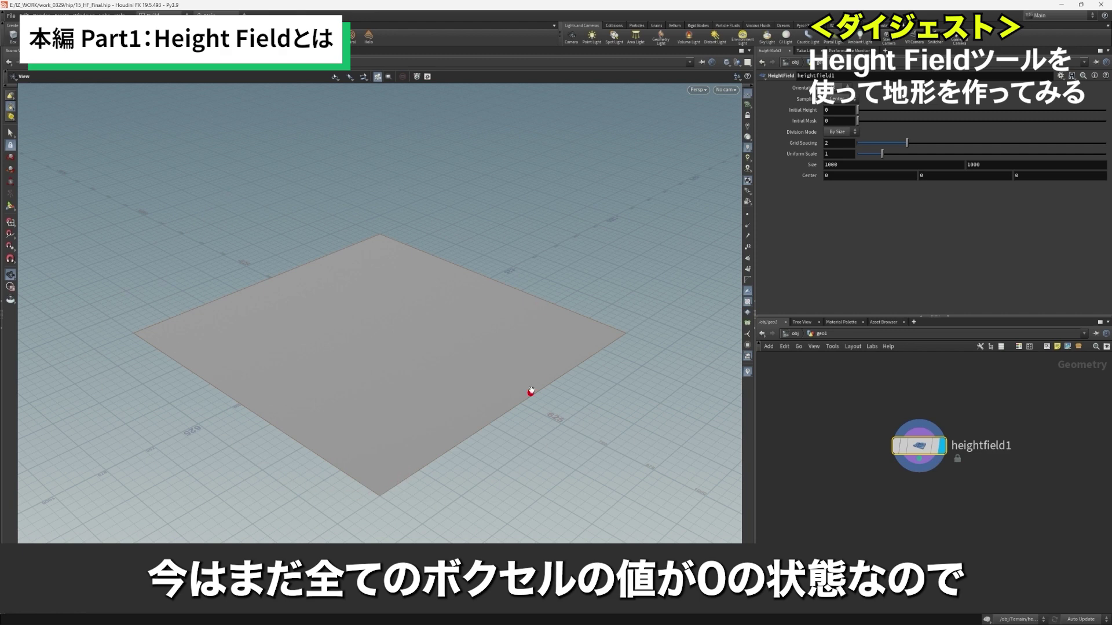
{"action": "mouse_move", "coordinate": [508, 411]}
{"action": "left_mouse_down"}
{"action": "mouse_move", "coordinate": [486, 363]}
{"action": "mouse_move", "coordinate": [488, 420]}
{"action": "left_mouse_up"}
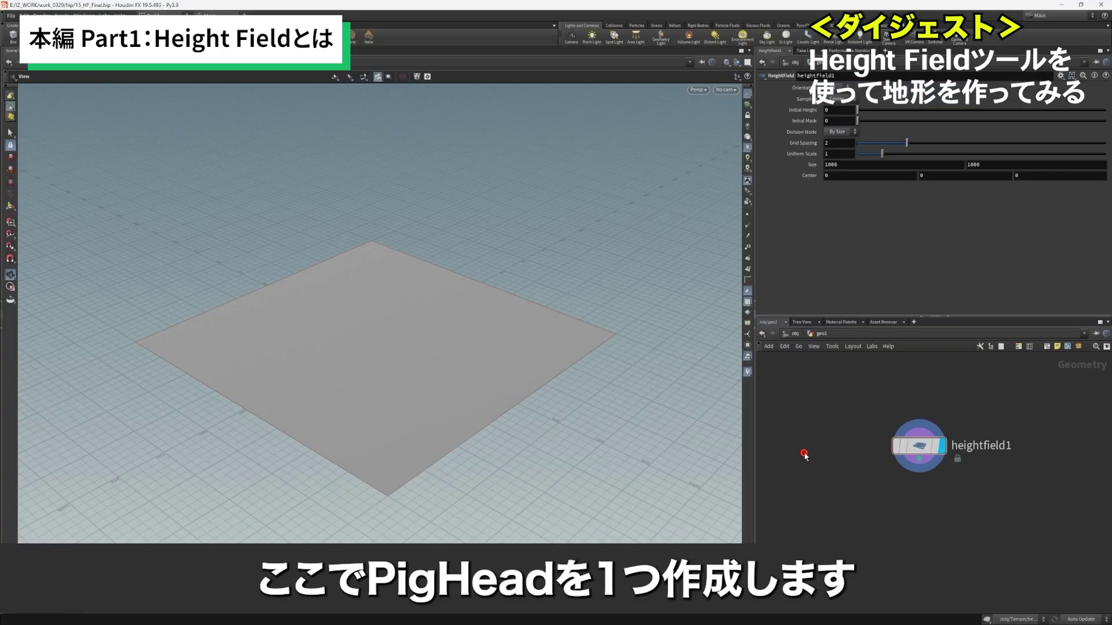
Add a Pig Head test geometry node and feed it into an IsoOffset node set as the displayed result.
{"action": "key", "text": "Tab"}
{"action": "left_click", "coordinate": [804, 452]}
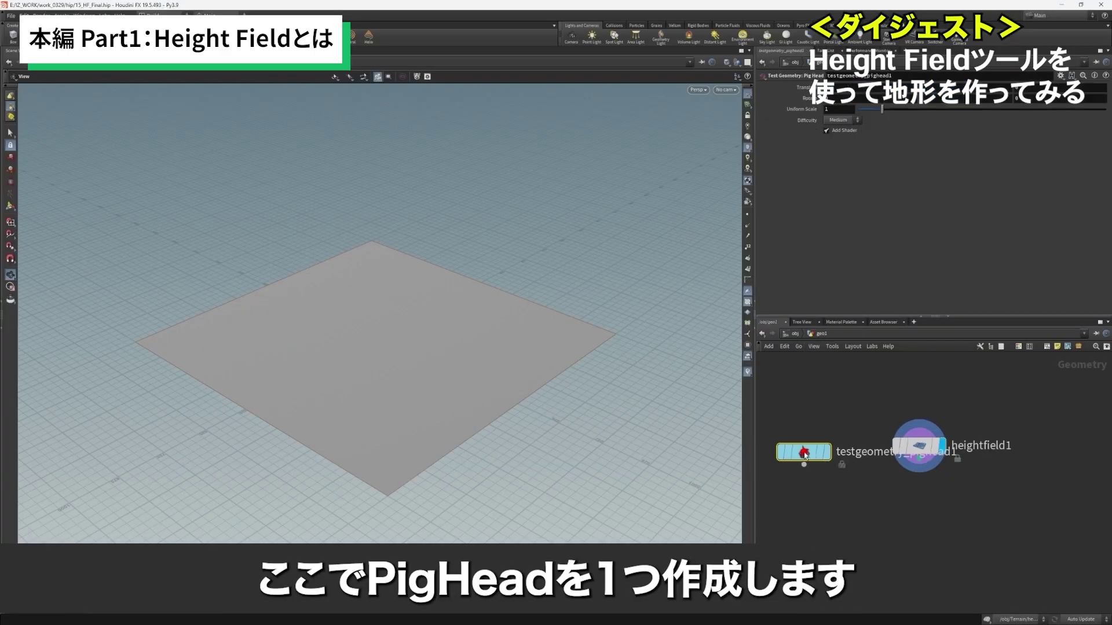
{"action": "middle_click_drag", "start_coordinate": [804, 493], "coordinate": [877, 501]}
{"action": "left_click_drag", "start_coordinate": [878, 463], "coordinate": [821, 458]}
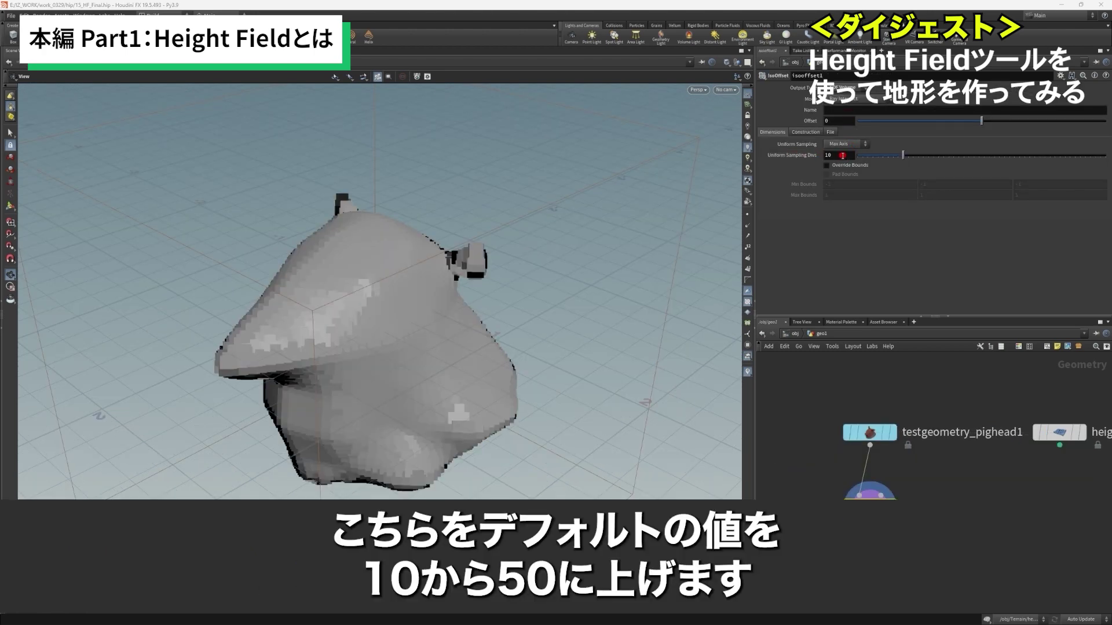
Set the IsoOffset node's uniform sampling divisions to 50.
{"action": "left_click", "coordinate": [843, 155]}
{"action": "key", "text": "BackSpace"}
{"action": "key", "text": "BackSpace"}
{"action": "type", "text": "50"}
{"action": "key", "text": "Return"}
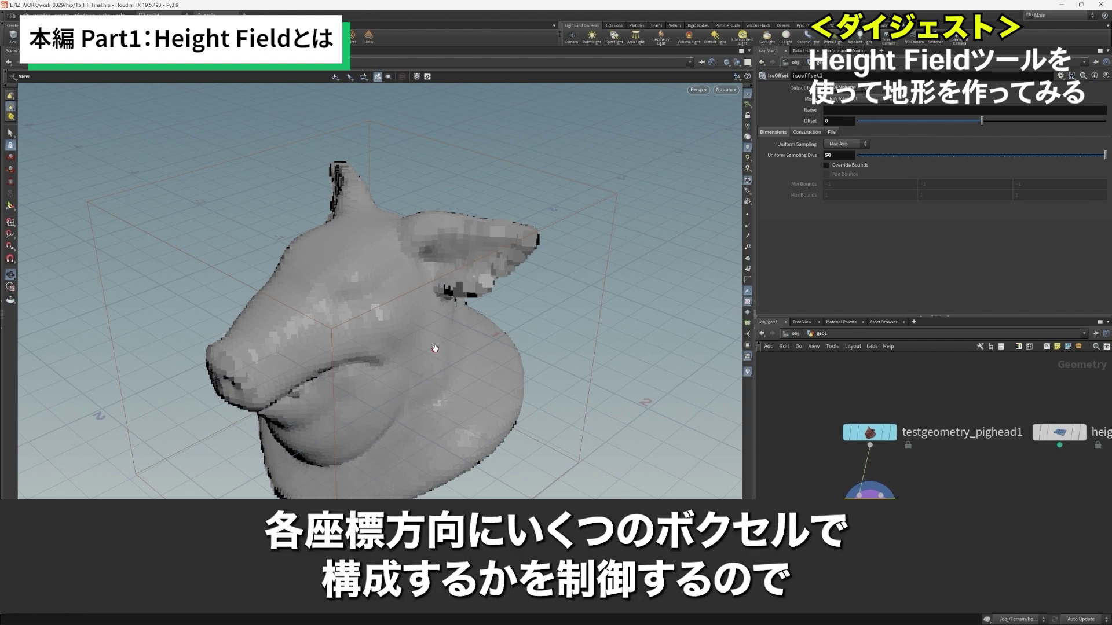
{"action": "left_click_drag", "start_coordinate": [1005, 154], "coordinate": [1103, 165]}
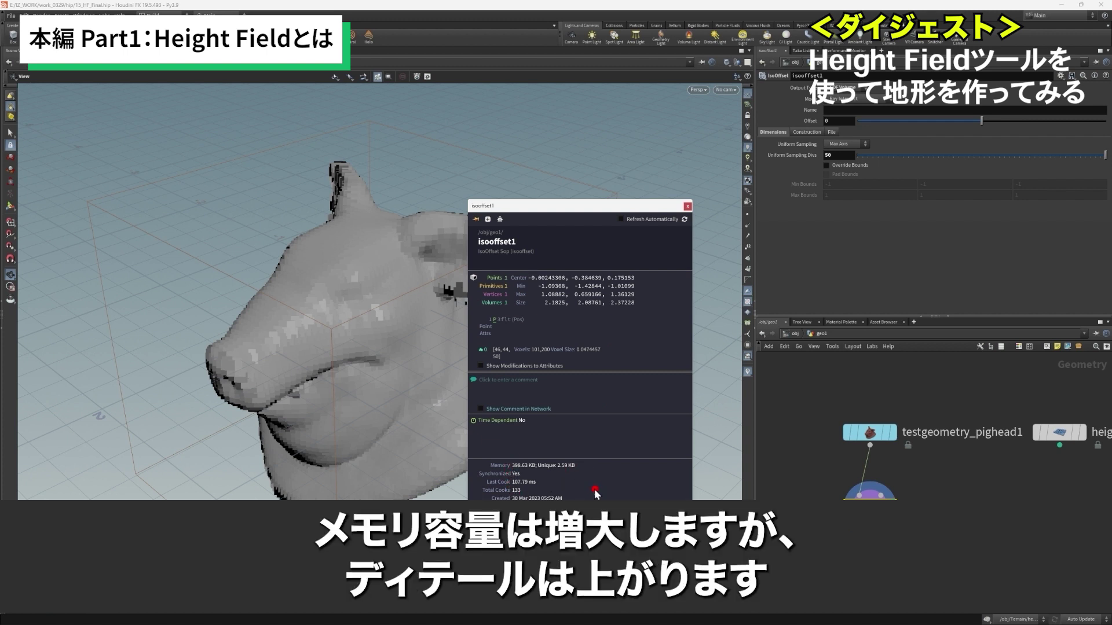
Examine the isooffset1 node's voxel information in relation to its sampling divisions.
{"action": "left_click", "coordinate": [881, 156]}
{"action": "middle_click", "coordinate": [874, 515]}
{"action": "left_click_drag", "start_coordinate": [912, 310], "coordinate": [600, 198]}
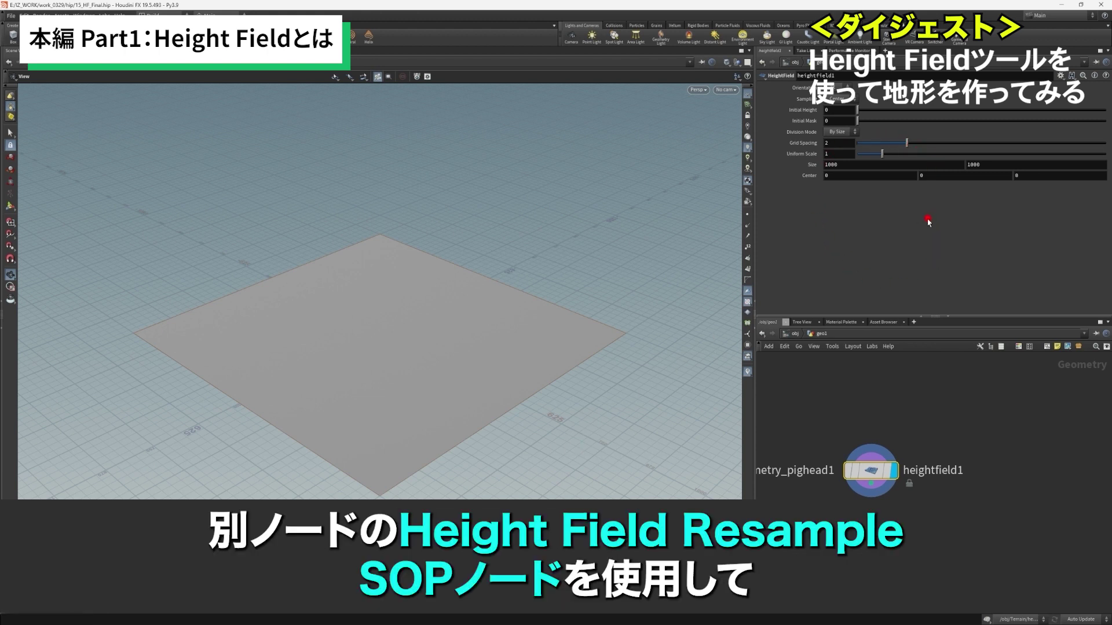
Add a HeightField Resample node fed by heightfield1, display it and adjust its resolution scale.
{"action": "mouse_move", "coordinate": [844, 480]}
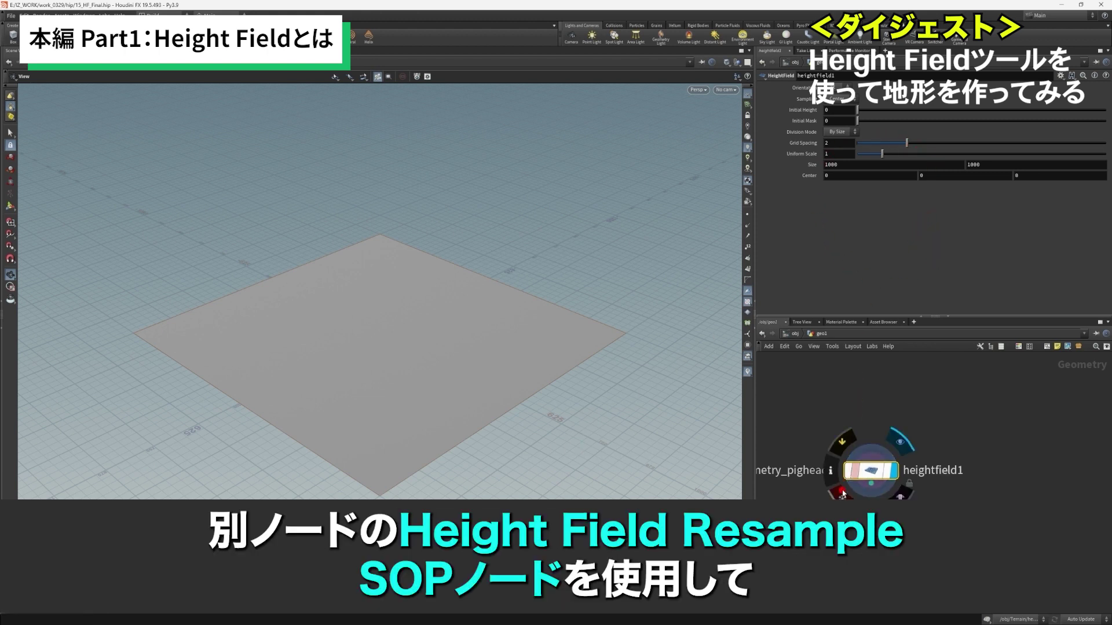
{"action": "key", "text": "h"}
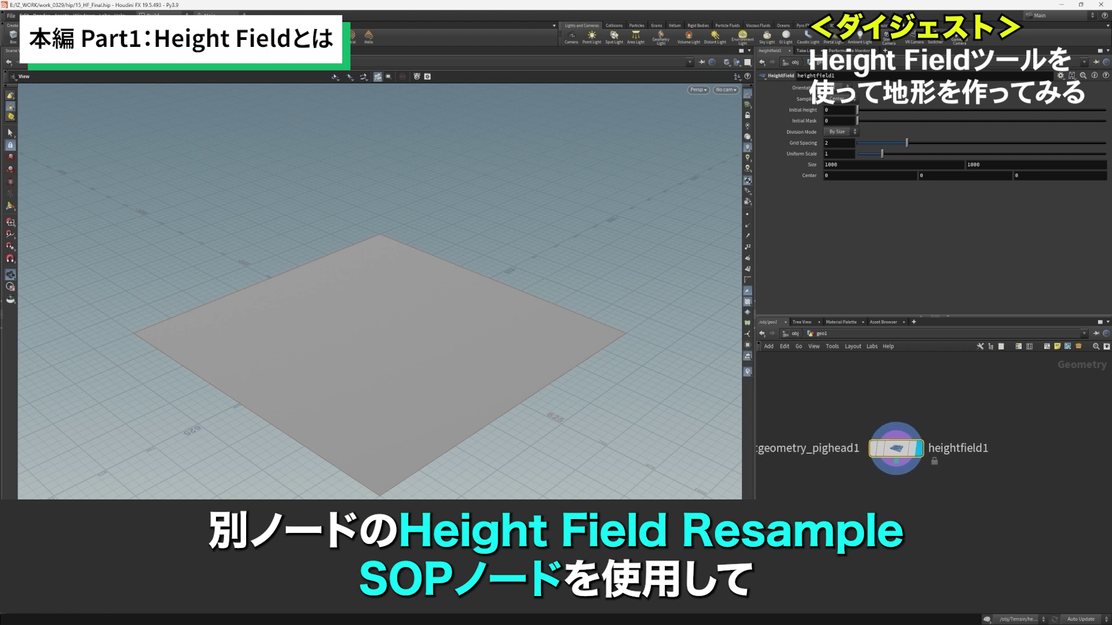
{"action": "left_click", "coordinate": [896, 498]}
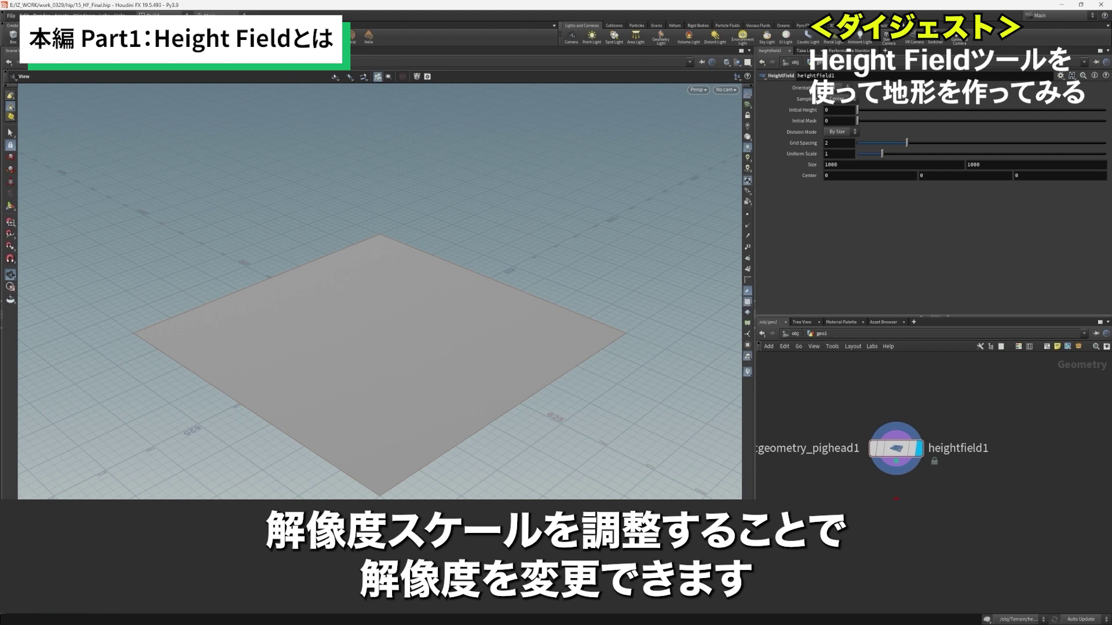
{"action": "key", "text": "Tab"}
{"action": "type", "text": "heightre"}
{"action": "left_click", "coordinate": [1004, 256]}
{"action": "left_click", "coordinate": [896, 513]}
{"action": "left_click", "coordinate": [918, 514]}
{"action": "left_click_drag", "start_coordinate": [906, 97], "coordinate": [872, 118]}
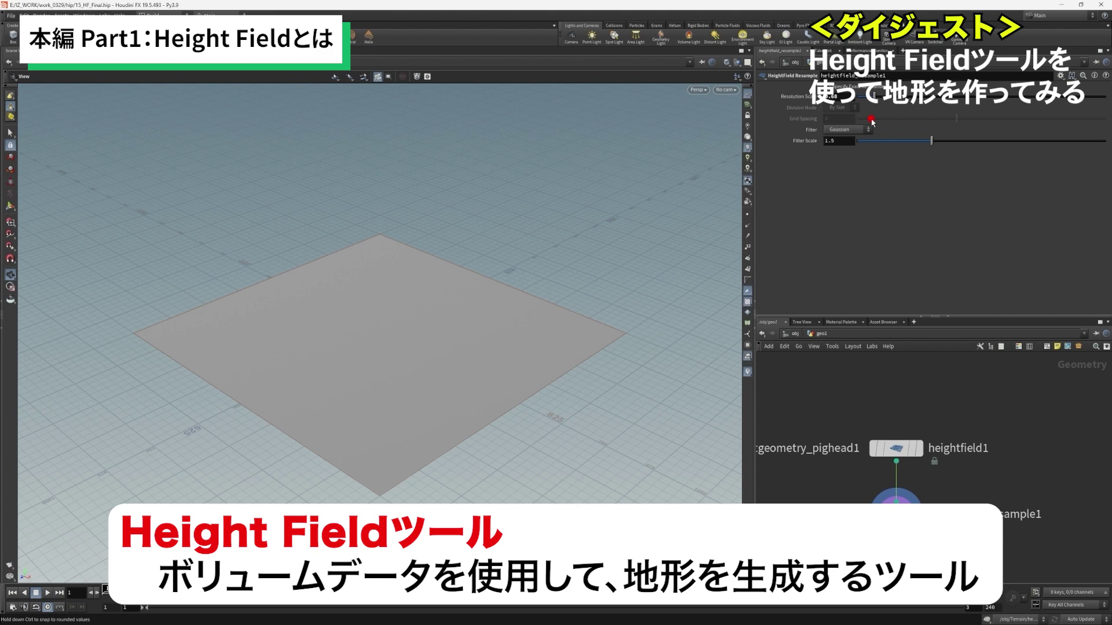
{"action": "left_click_drag", "start_coordinate": [871, 121], "coordinate": [868, 125]}
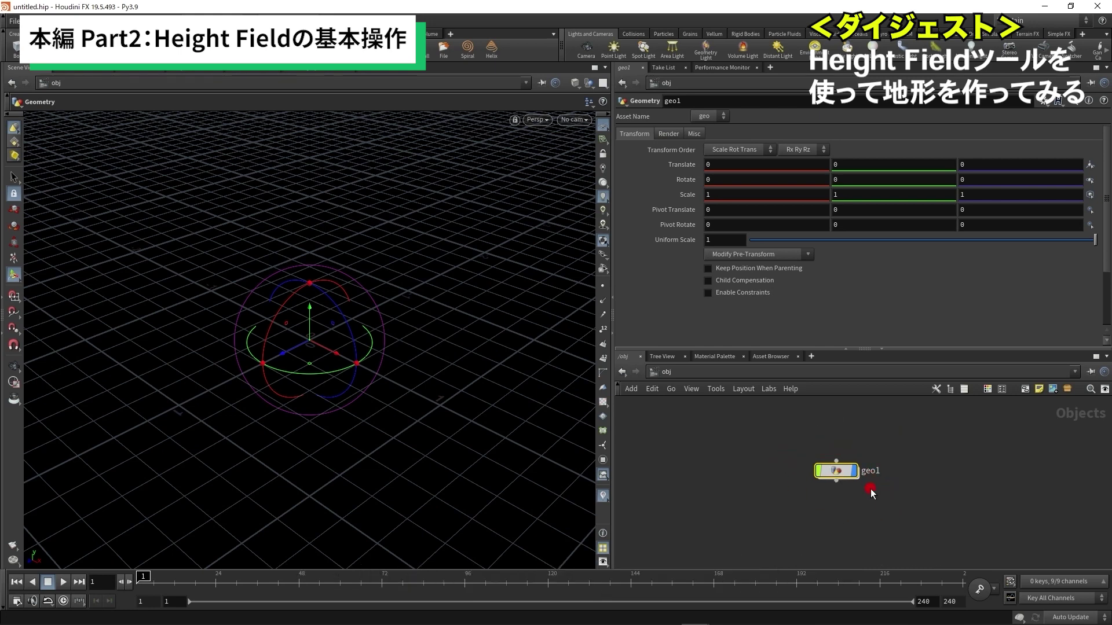
Enter the geo1 object and add a HeightField node to its empty geometry network.
{"action": "left_click_drag", "start_coordinate": [739, 447], "coordinate": [879, 495]}
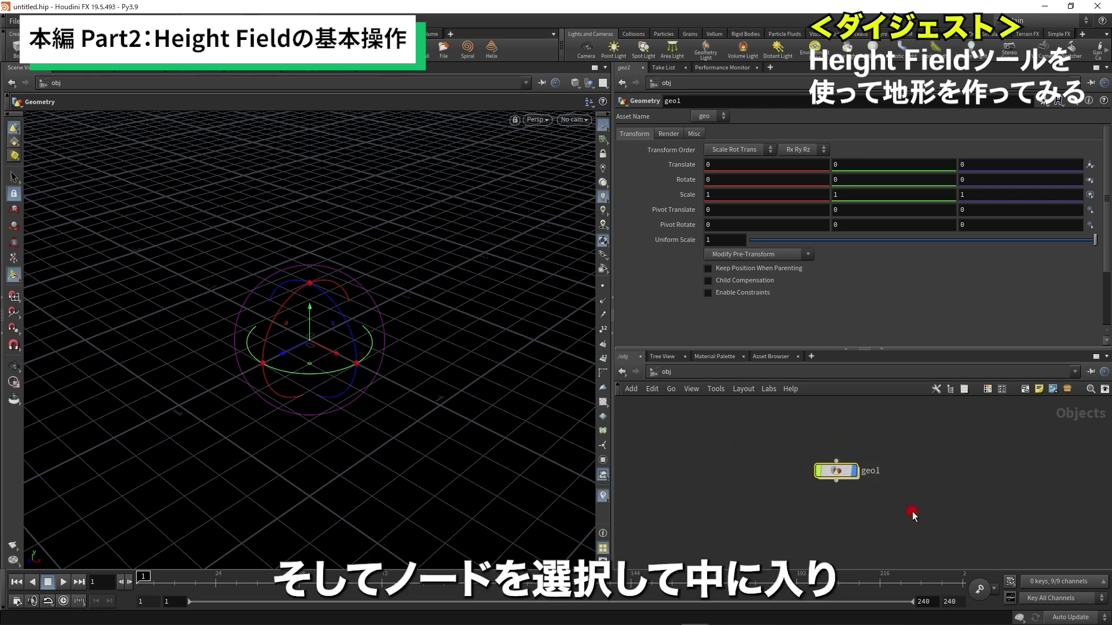
{"action": "key", "text": "Return"}
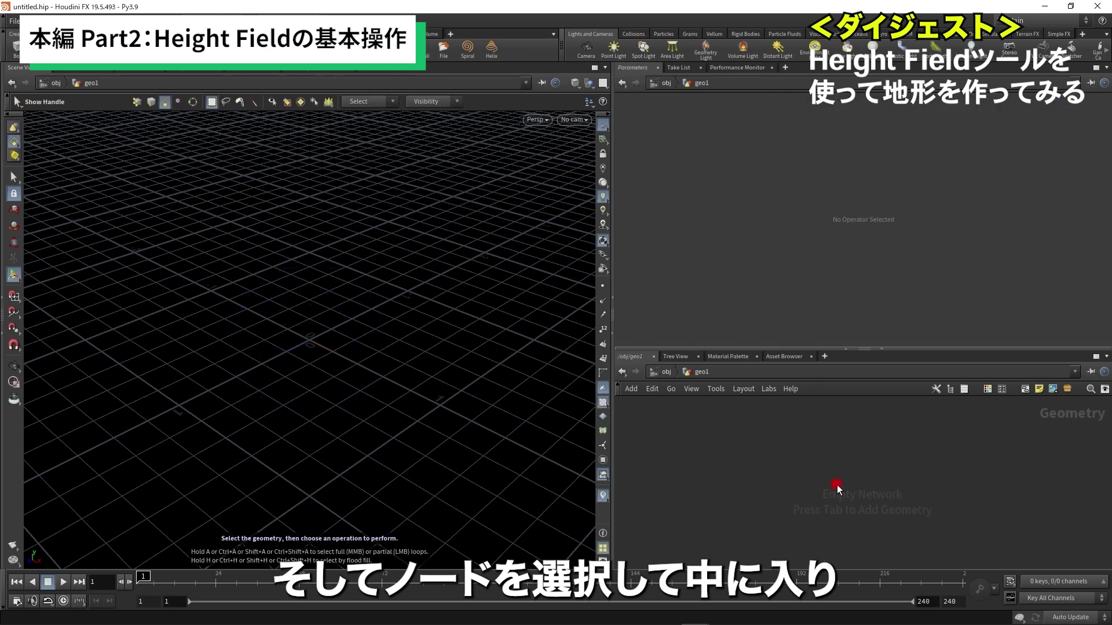
{"action": "key", "text": "Tab"}
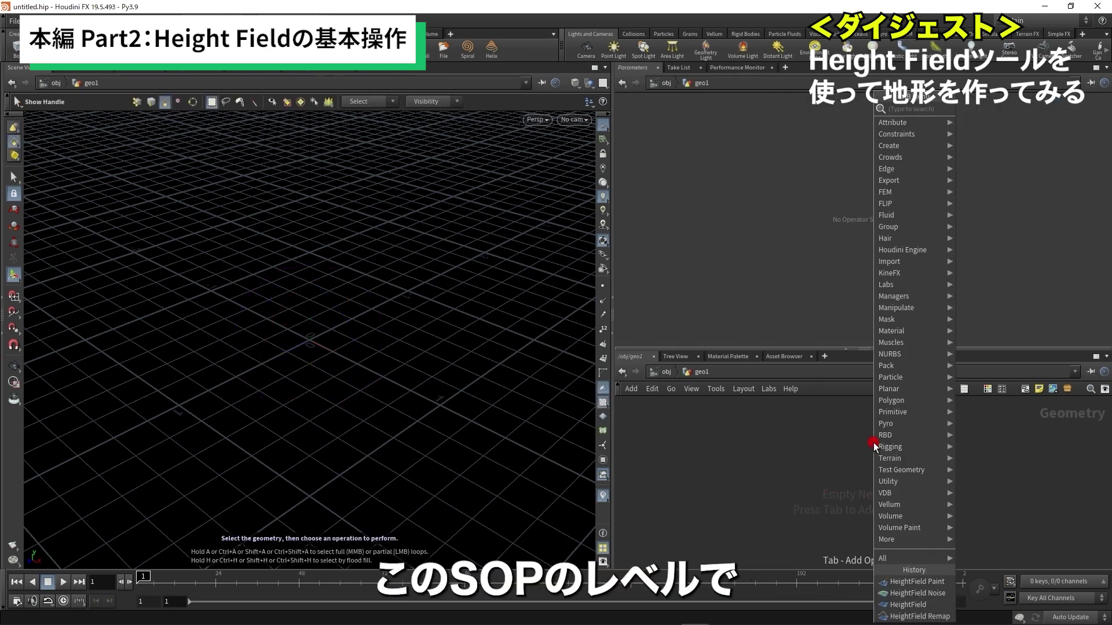
{"action": "type", "text": "height"}
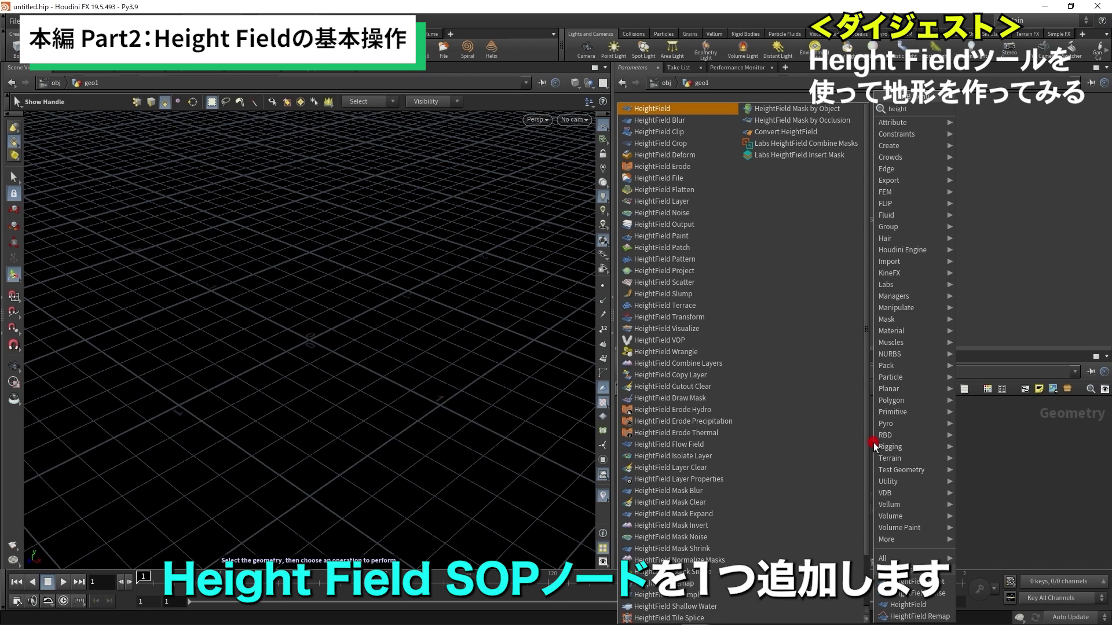
{"action": "key", "text": "Return"}
{"action": "left_click", "coordinate": [873, 444]}
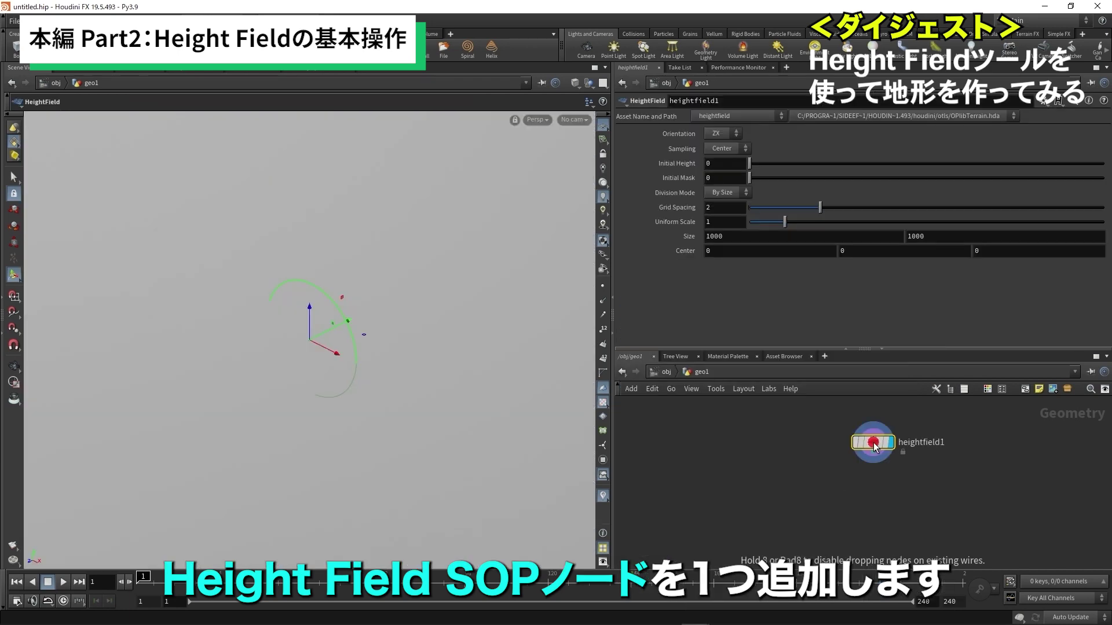
{"action": "middle_click_drag", "start_coordinate": [814, 468], "coordinate": [798, 475]}
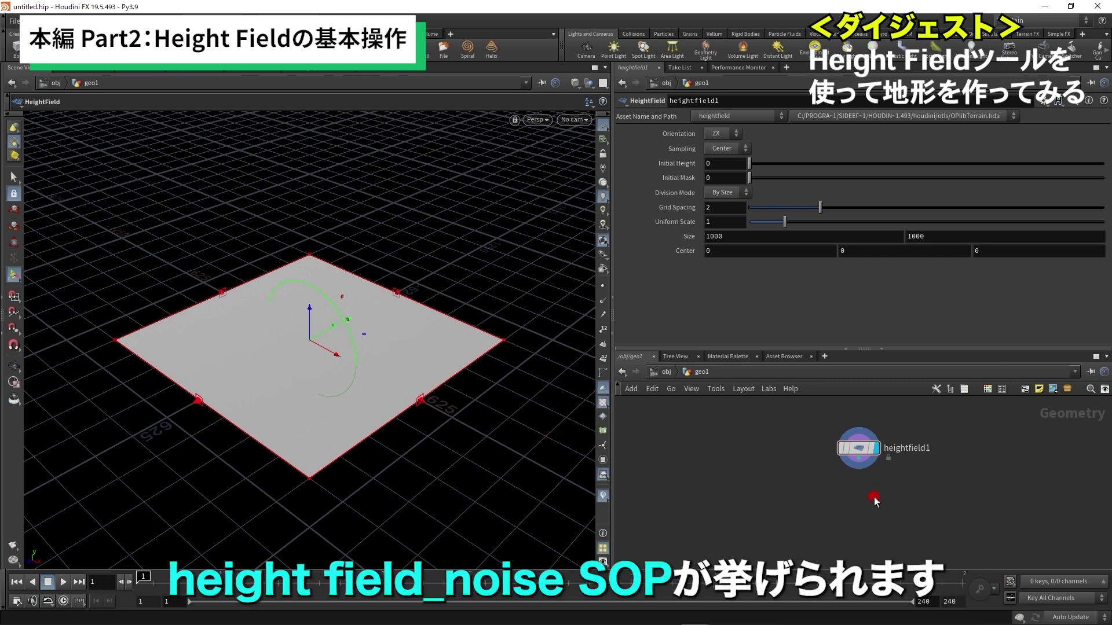
Add a HeightField Noise node below heightfield1.
{"action": "key", "text": "Tab"}
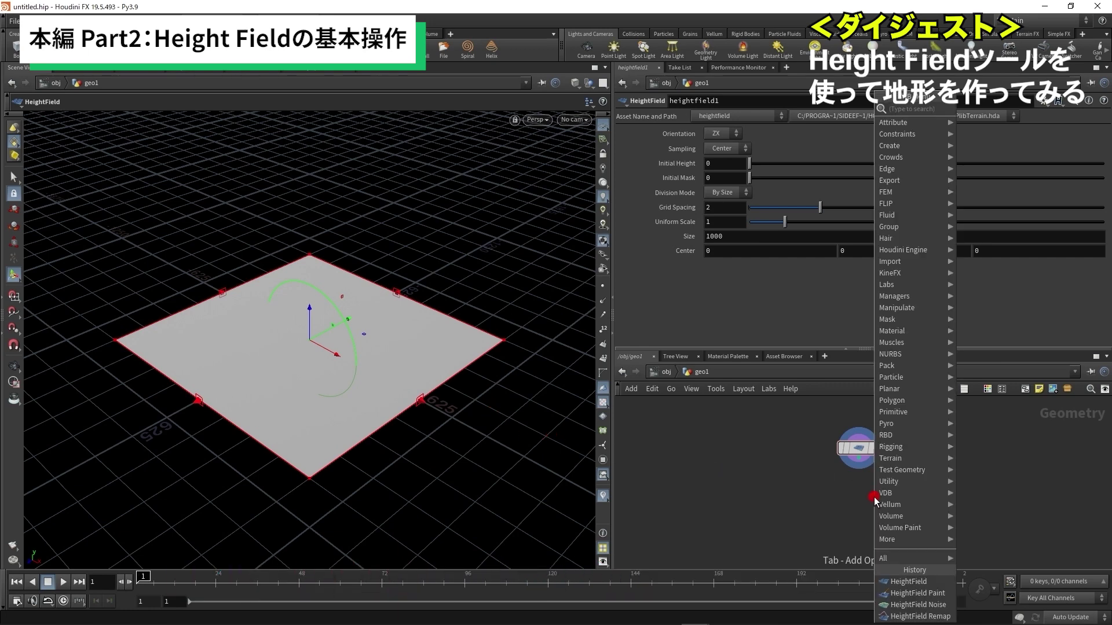
{"action": "type", "text": "he"}
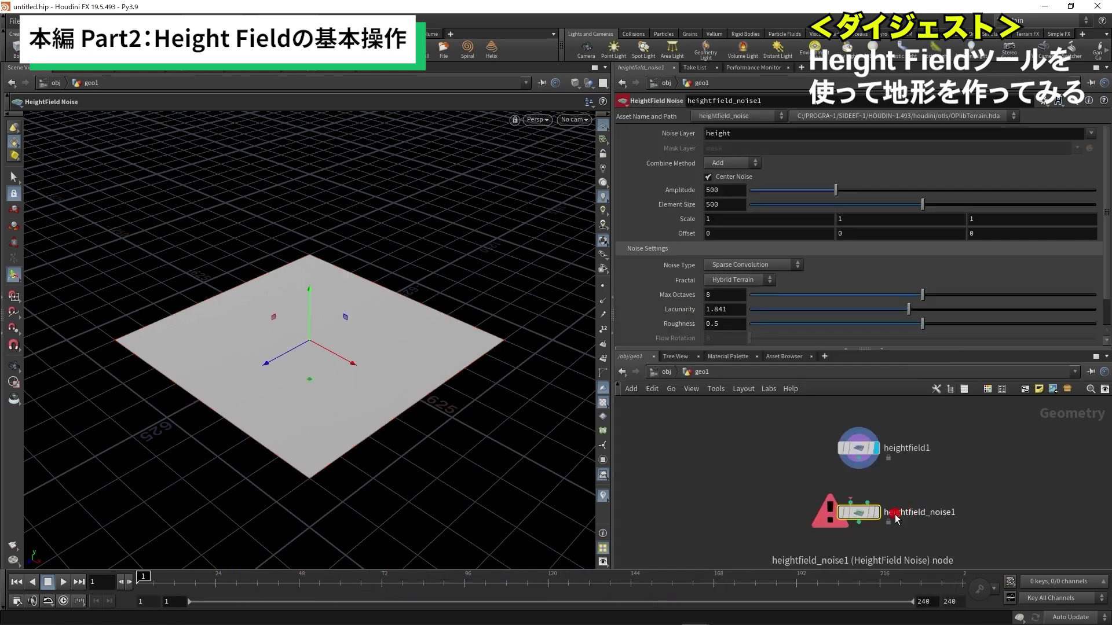
{"action": "scroll", "coordinate": [893, 516], "scroll_direction": "up", "scroll_amount": 1}
{"action": "middle_click_drag", "start_coordinate": [894, 516], "coordinate": [881, 528]}
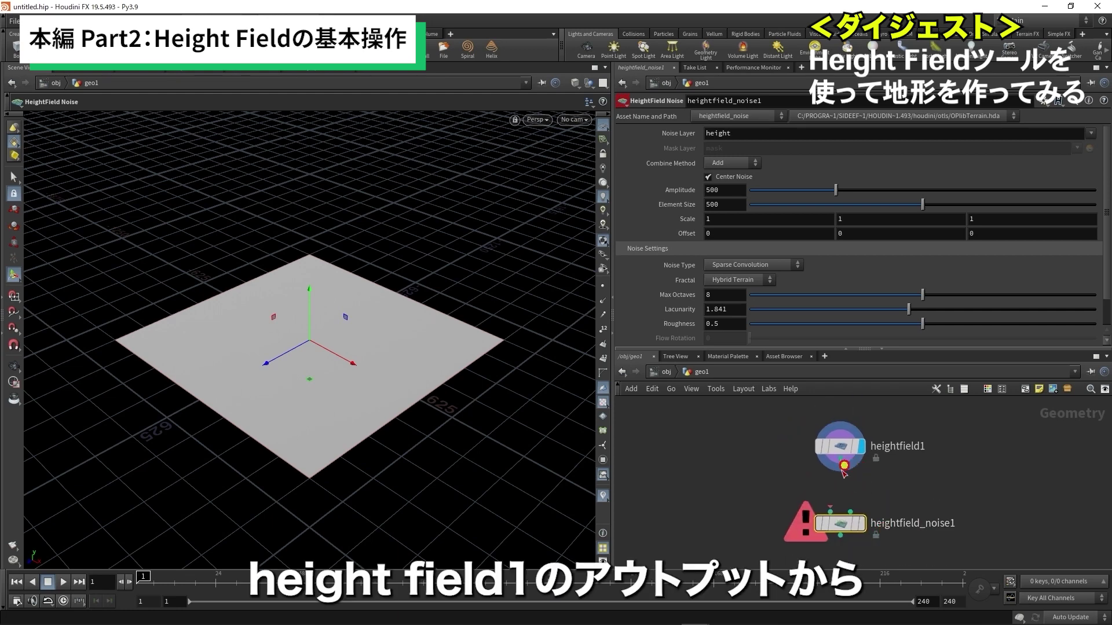
Connect heightfield1's output to the noise node's first input and display the noise node's terrain.
{"action": "left_click_drag", "start_coordinate": [840, 471], "coordinate": [826, 496]}
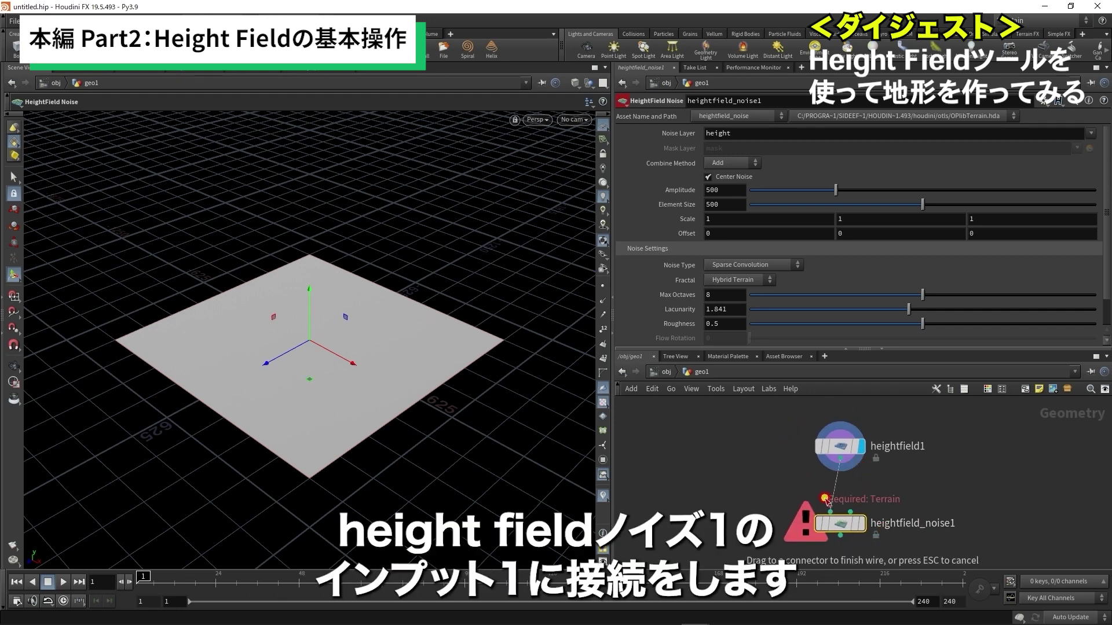
{"action": "left_click", "coordinate": [829, 509]}
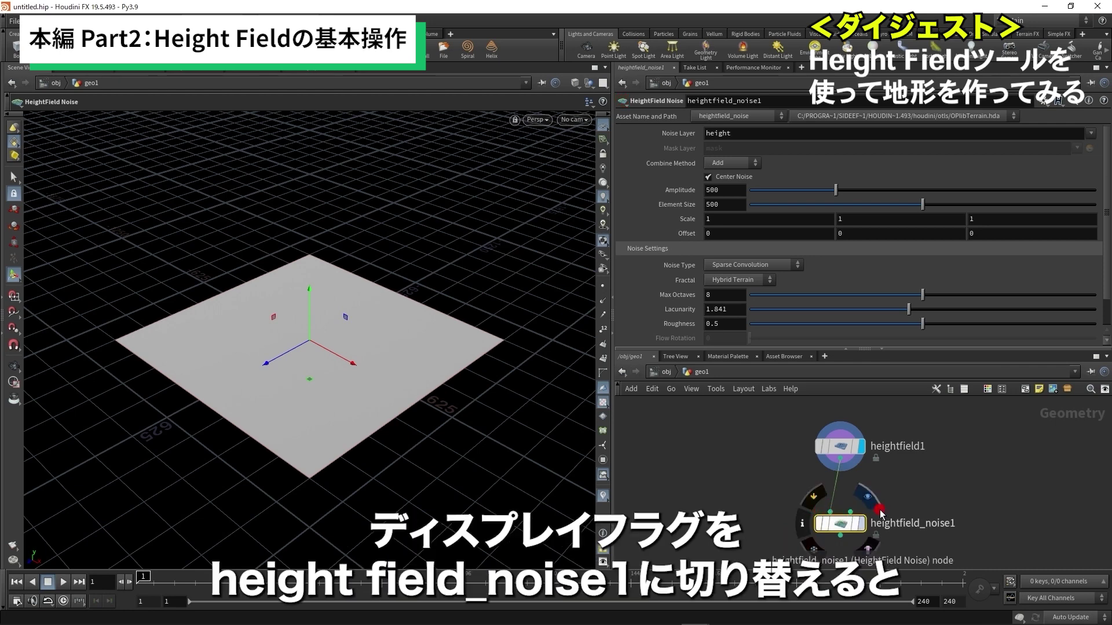
{"action": "left_click", "coordinate": [861, 527]}
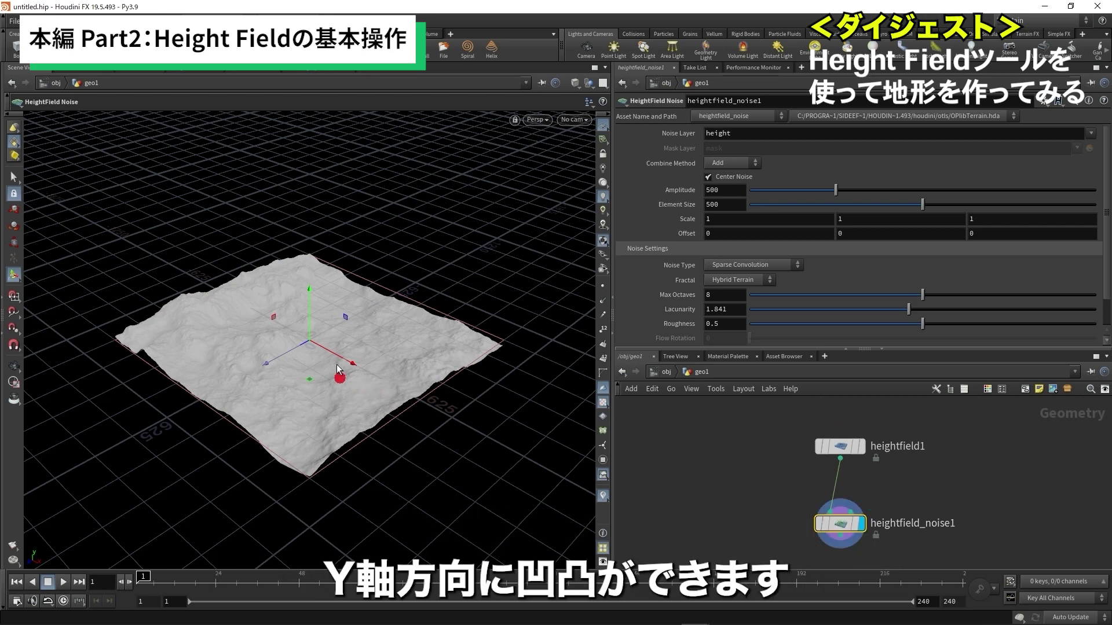
{"action": "mouse_move", "coordinate": [320, 387]}
{"action": "left_mouse_down", "text": "alt"}
{"action": "mouse_move", "coordinate": [318, 367]}
{"action": "mouse_move", "coordinate": [285, 410]}
{"action": "mouse_move", "coordinate": [420, 405]}
{"action": "left_mouse_up", "text": "alt"}
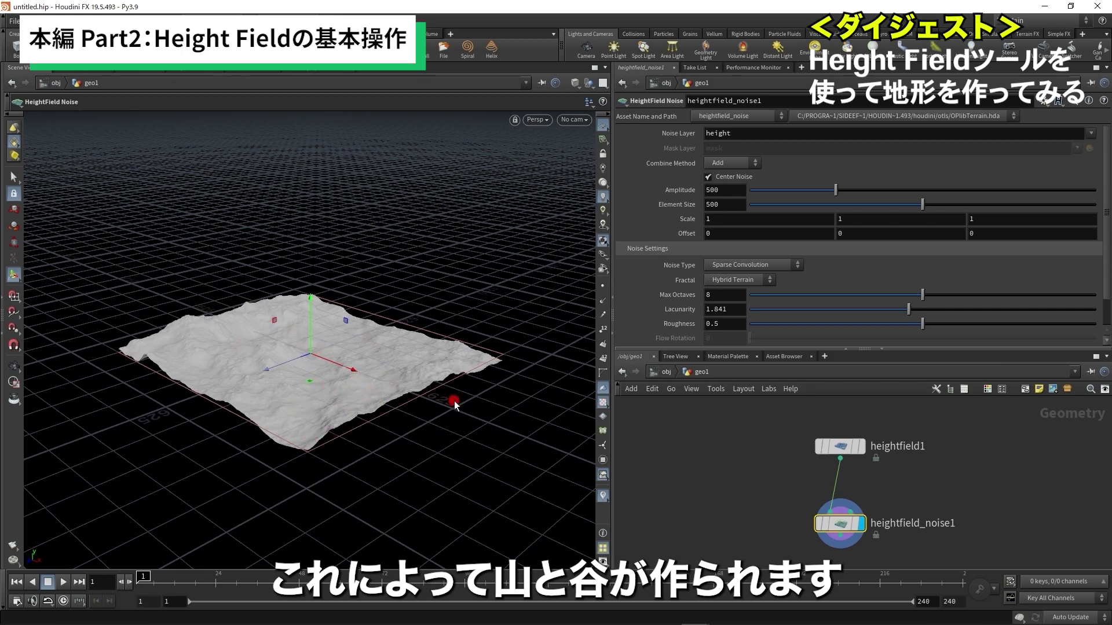
{"action": "left_click_drag", "start_coordinate": [892, 495], "coordinate": [790, 544]}
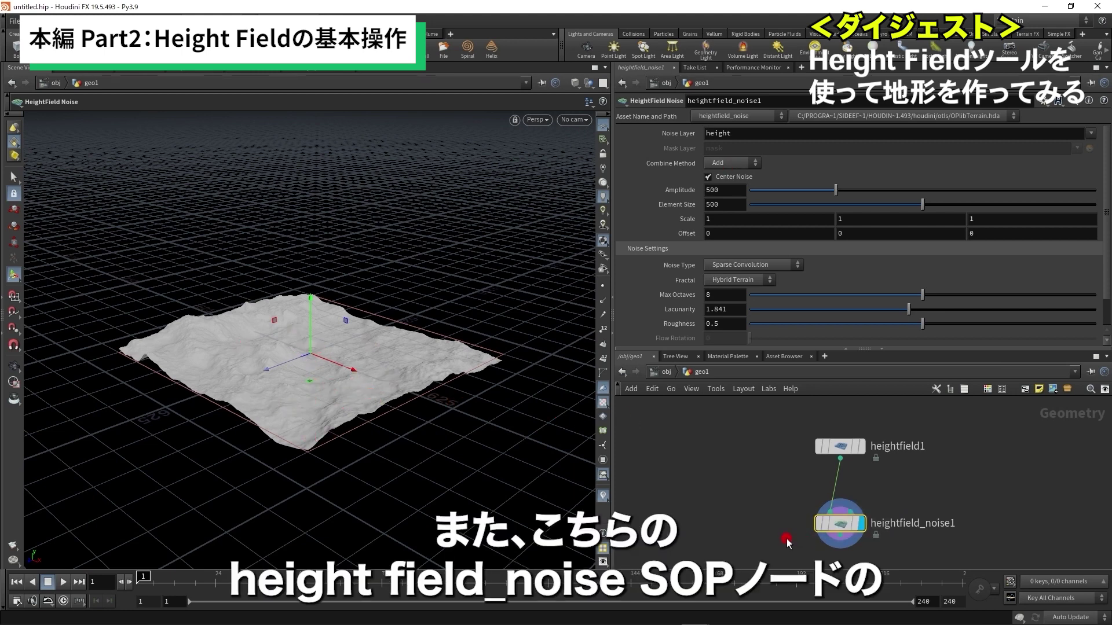
Try the Subtract and Difference combine methods on the HeightField Noise node.
{"action": "left_click", "coordinate": [716, 161]}
{"action": "left_click", "coordinate": [729, 193]}
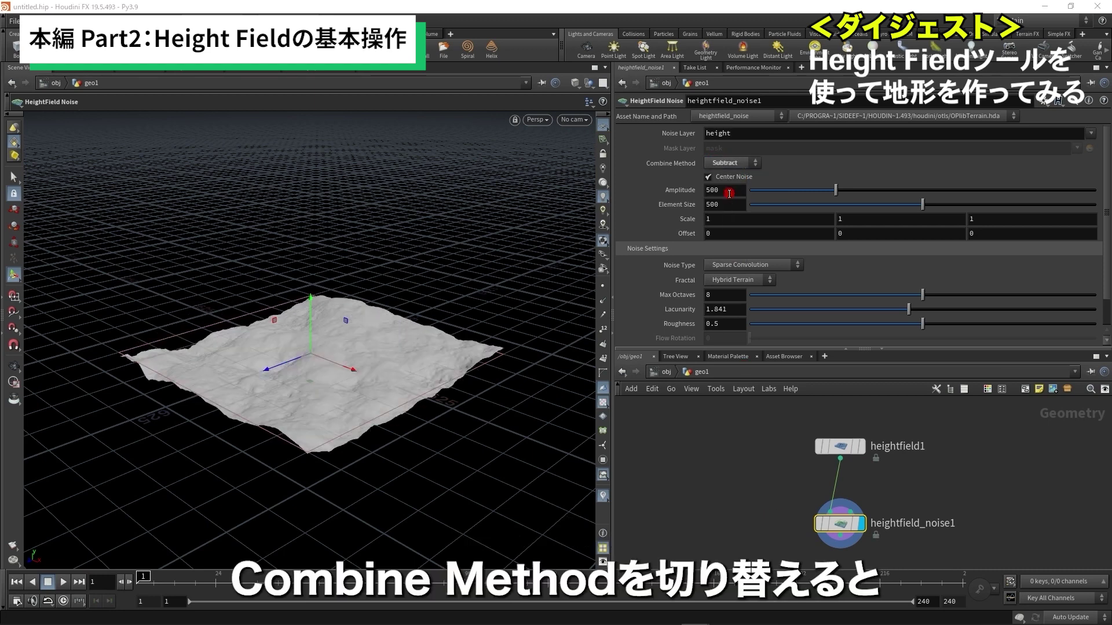
{"action": "left_click", "coordinate": [727, 163]}
{"action": "left_click", "coordinate": [729, 177]}
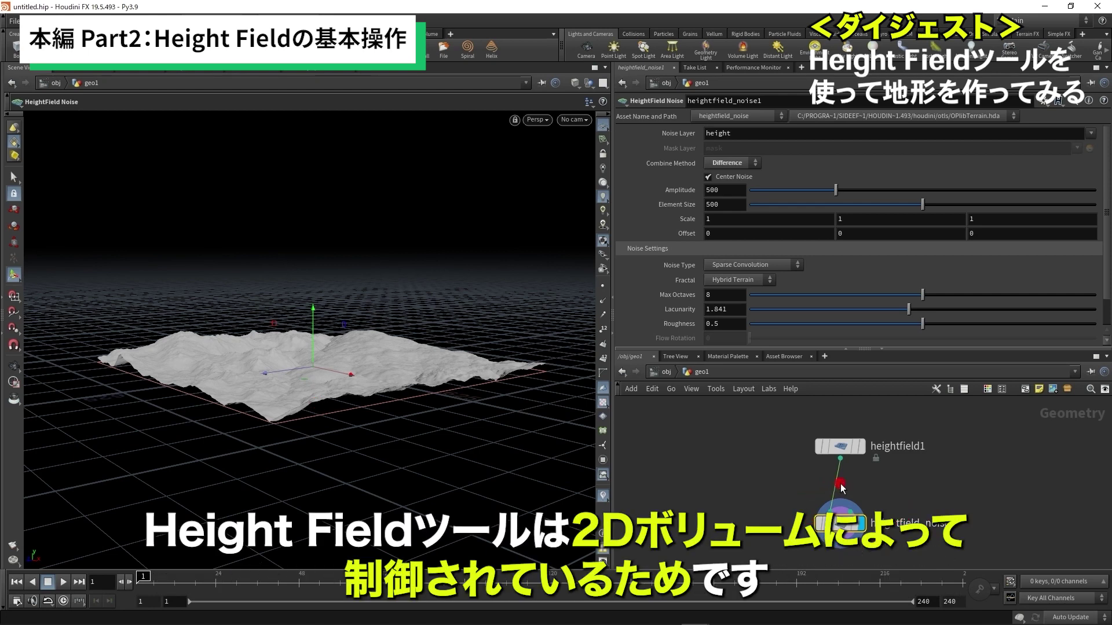
Review heightfield1's height and mask layers in the geometry spreadsheet, returning to the 3D scene view.
{"action": "mouse_move", "coordinate": [841, 523]}
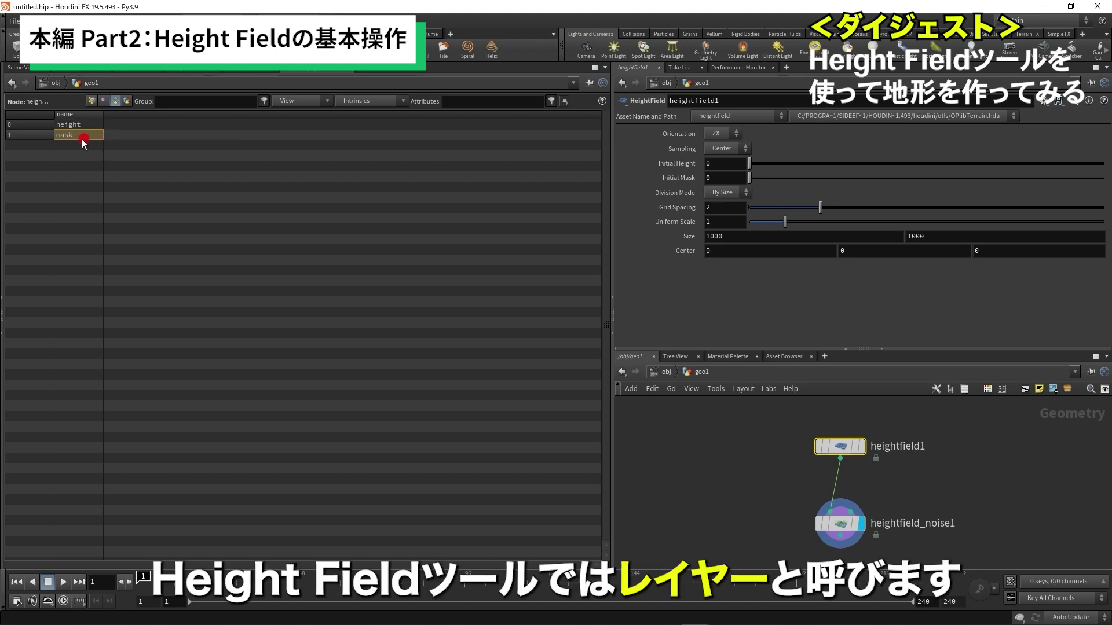
{"action": "left_click", "coordinate": [22, 68]}
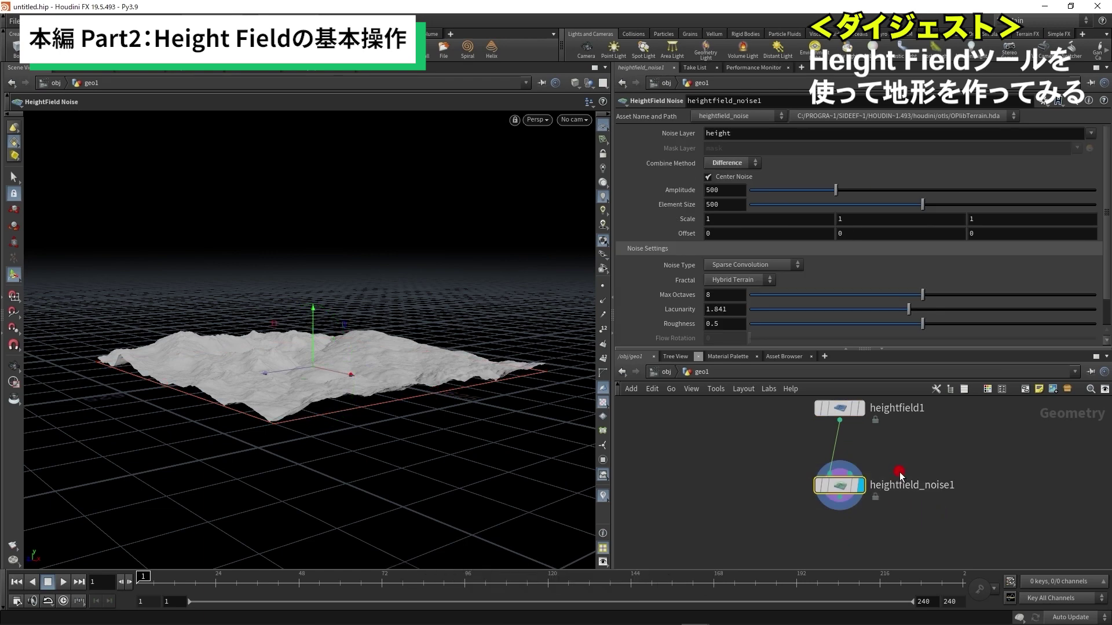
Set the noise node's combine method to Add and view the masked terrain from a low angle.
{"action": "left_click", "coordinate": [730, 163]}
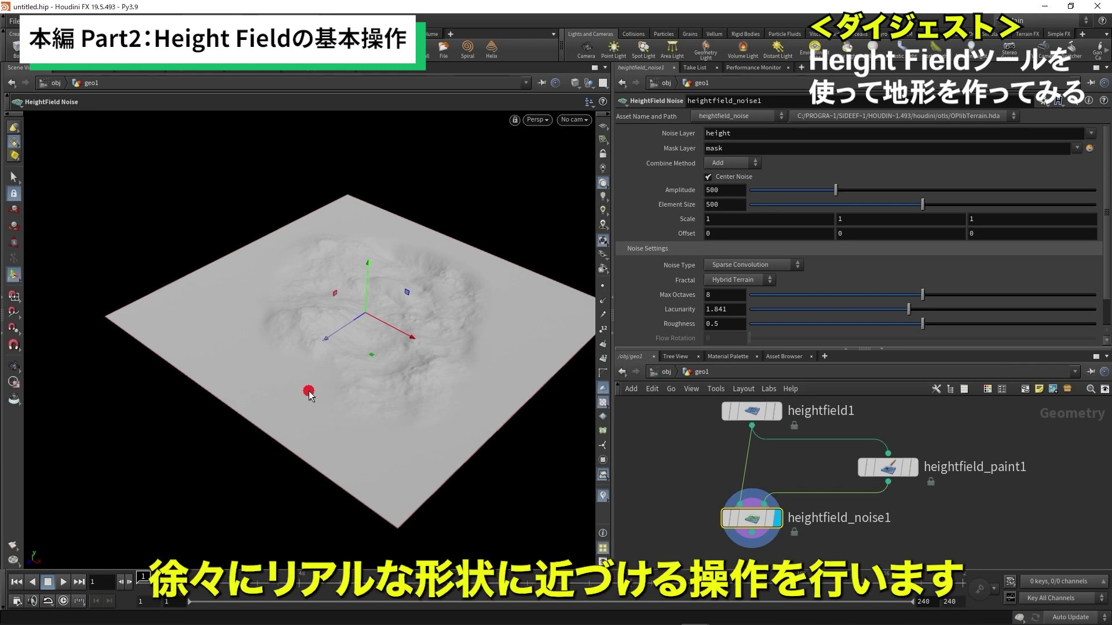
{"action": "left_click_drag", "start_coordinate": [308, 394], "coordinate": [391, 381], "text": "alt"}
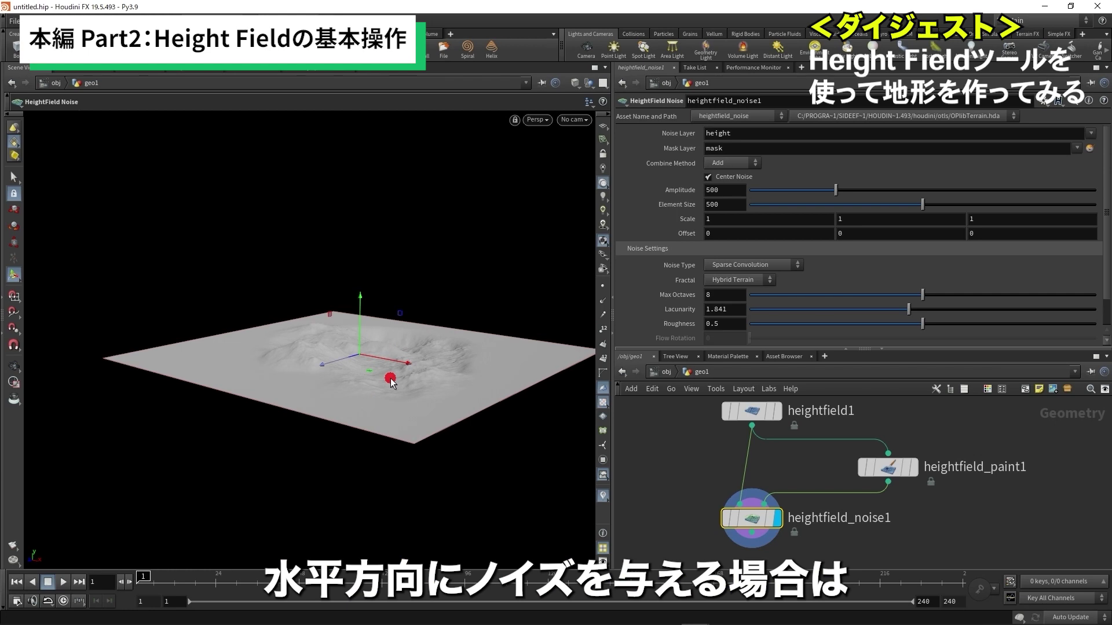
Add a HeightField Distort by Noise node after heightfield_noise1 and display its result from above.
{"action": "key", "text": "Tab"}
{"action": "type", "text": "heigh"}
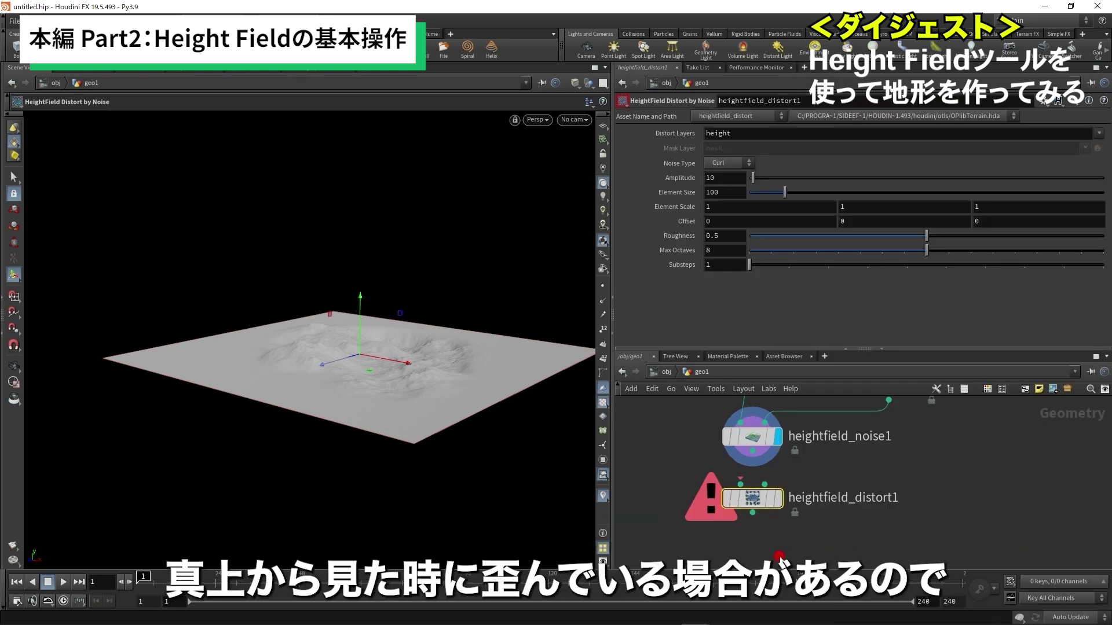
{"action": "key", "text": "Escape"}
{"action": "left_click_drag", "start_coordinate": [266, 328], "coordinate": [287, 424]}
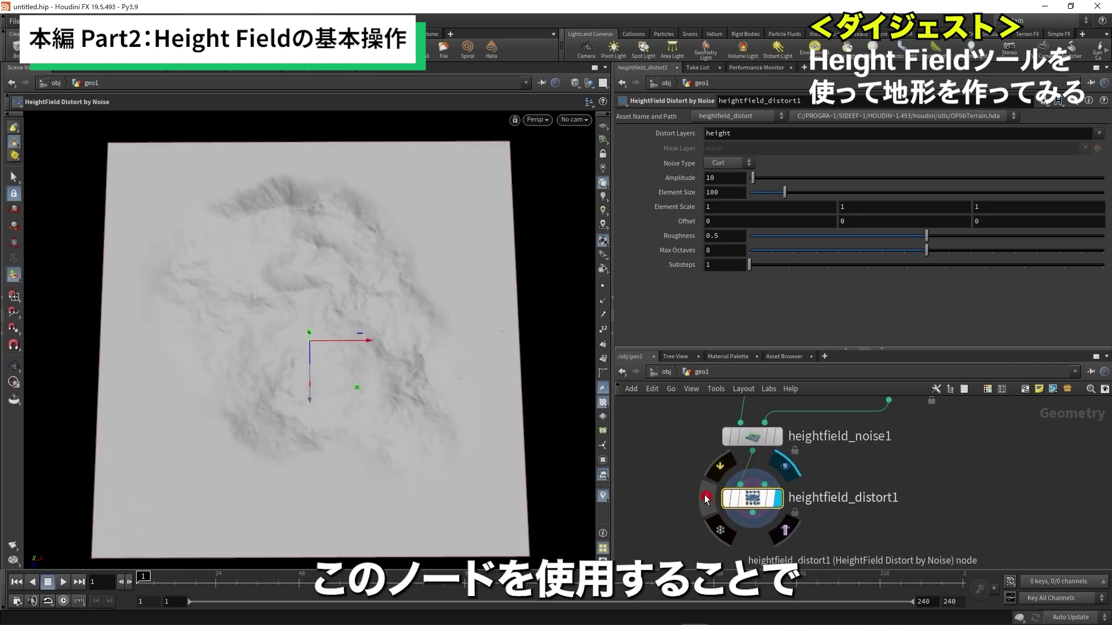
{"action": "left_click_drag", "start_coordinate": [664, 473], "coordinate": [782, 505]}
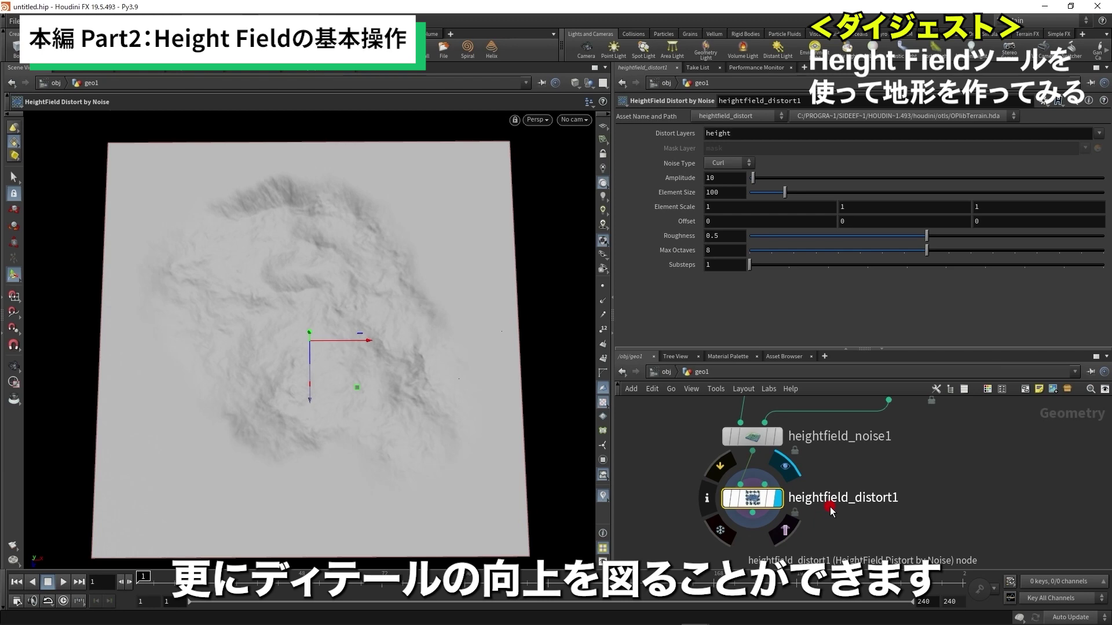
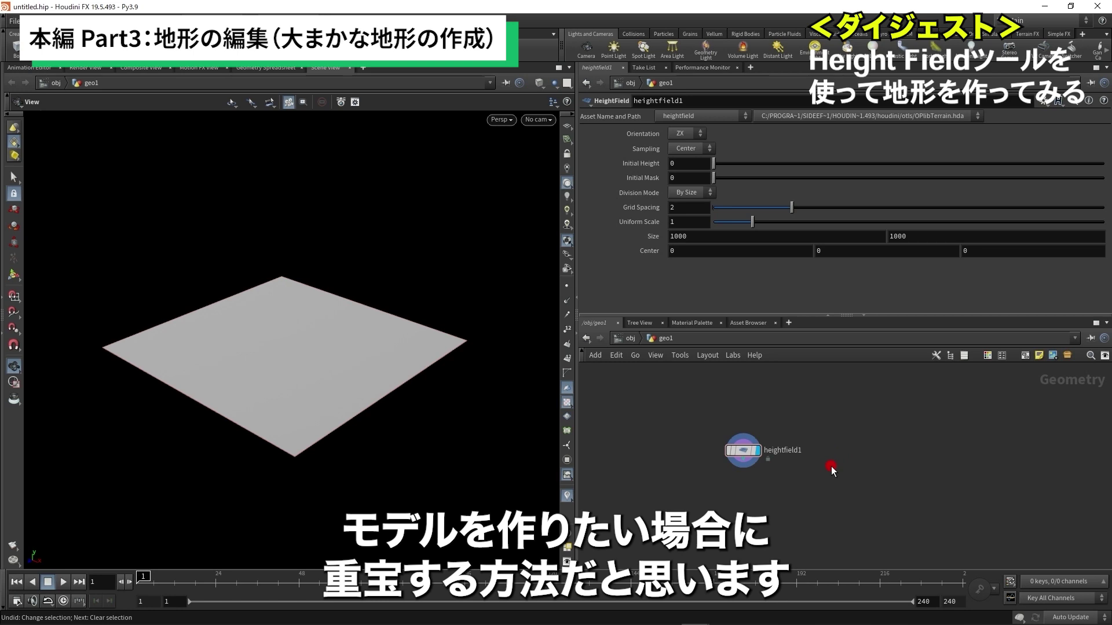
Add a Tube node beside heightfield1 in the geo1 network.
{"action": "middle_click_drag", "start_coordinate": [893, 470], "coordinate": [860, 462]}
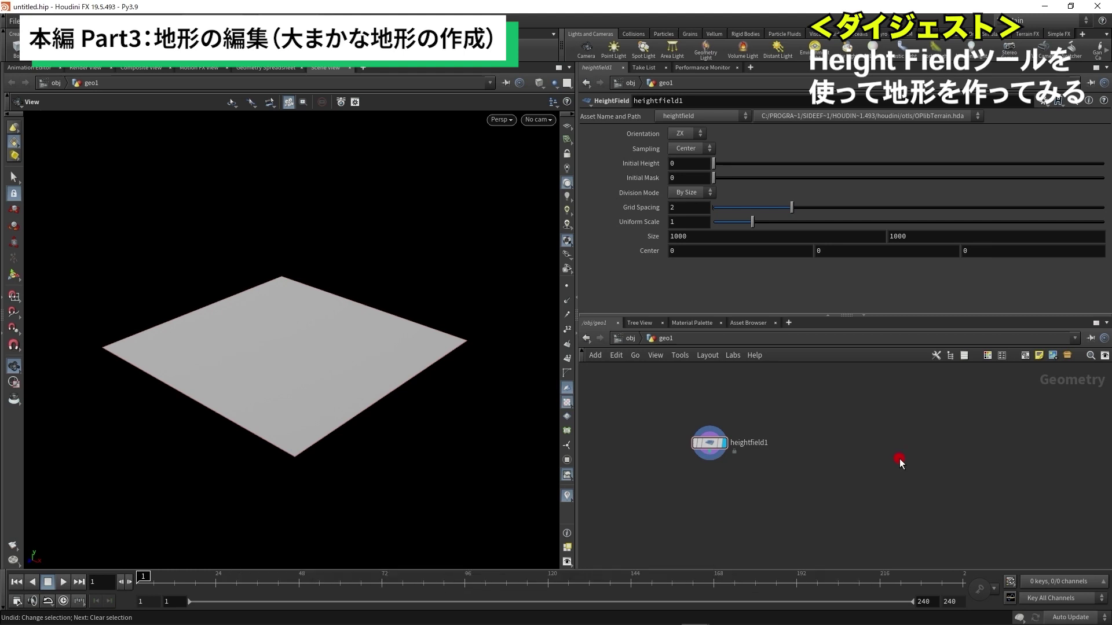
{"action": "key", "text": "Tab"}
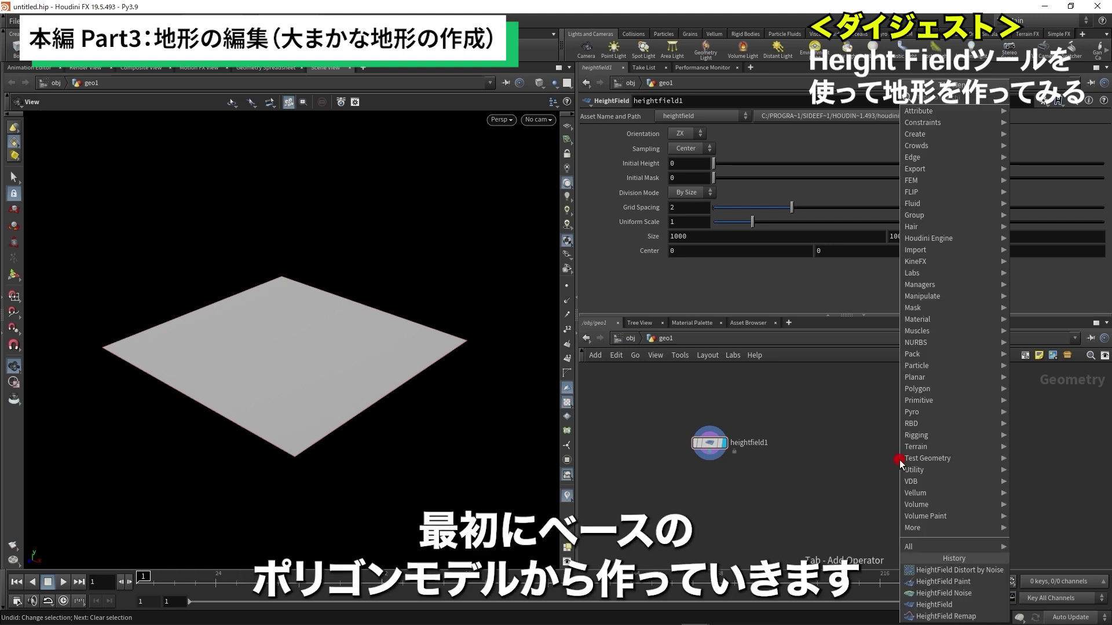
{"action": "type", "text": "tube"}
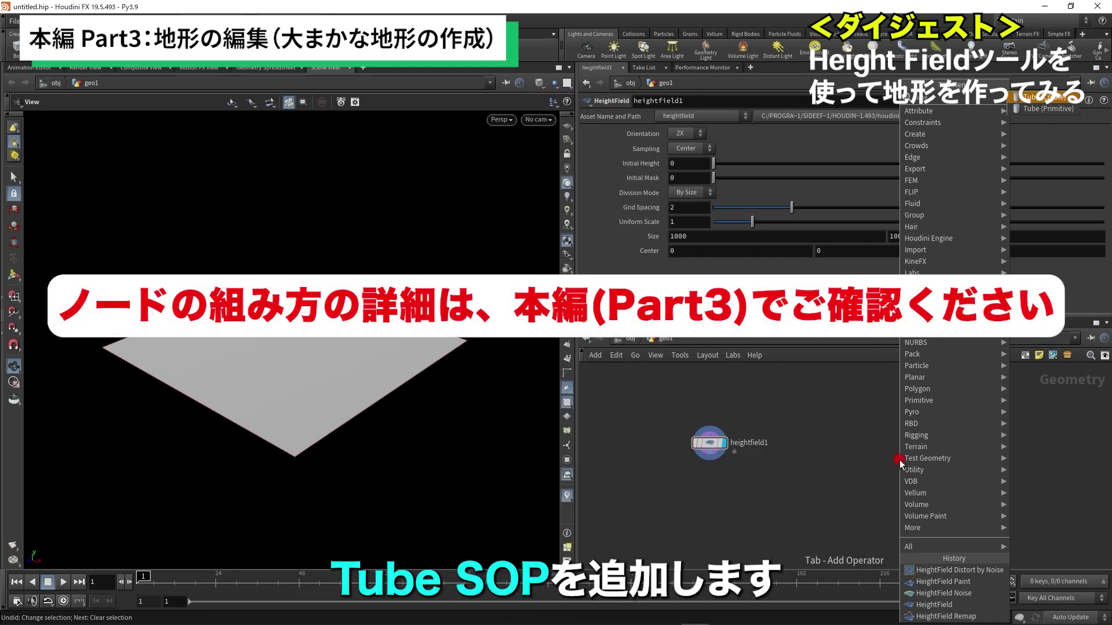
{"action": "key", "text": "Return"}
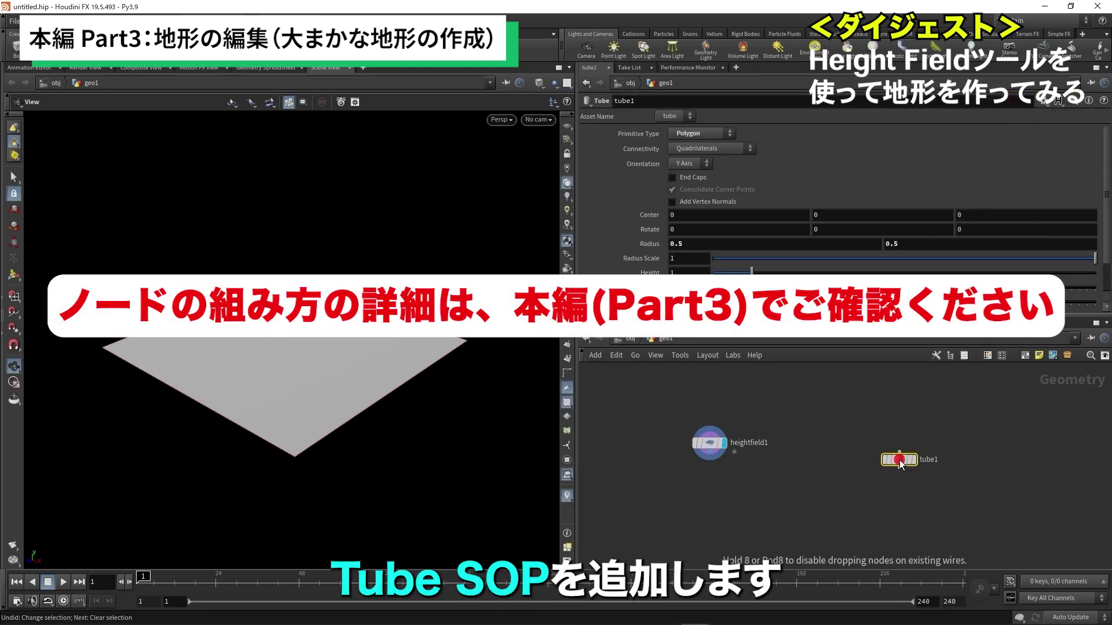
{"action": "scroll", "coordinate": [899, 463], "scroll_direction": "up", "scroll_amount": 3}
{"action": "mouse_move", "coordinate": [860, 446]}
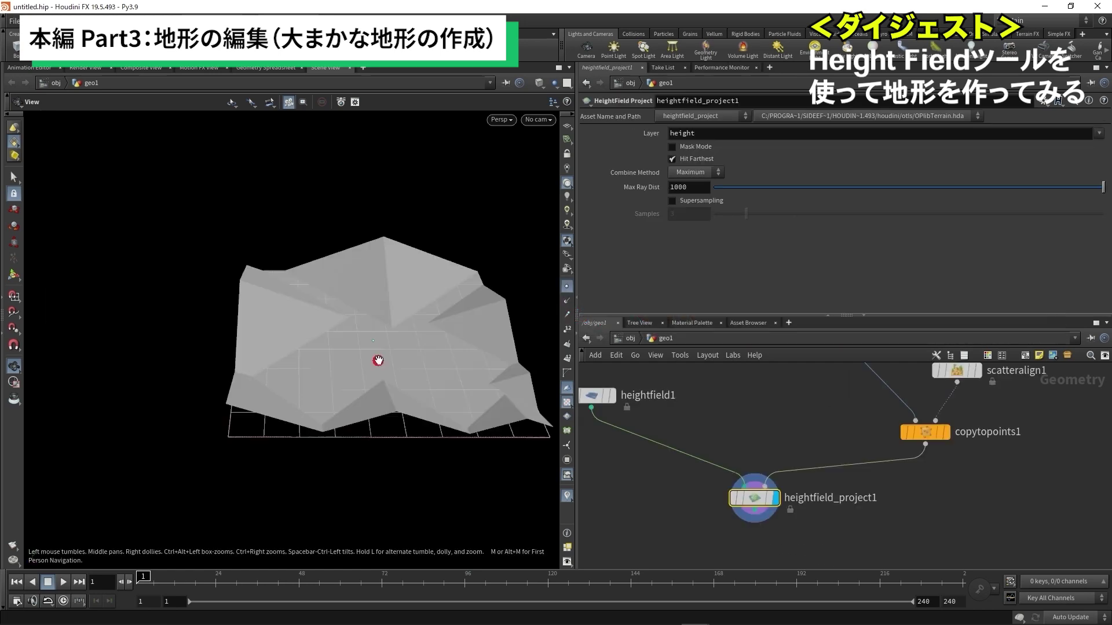
Show copytopoints1 as a template wireframe over the projected terrain and move heightfield1 closer above heightfield_project1.
{"action": "left_click_drag", "start_coordinate": [380, 360], "coordinate": [255, 337]}
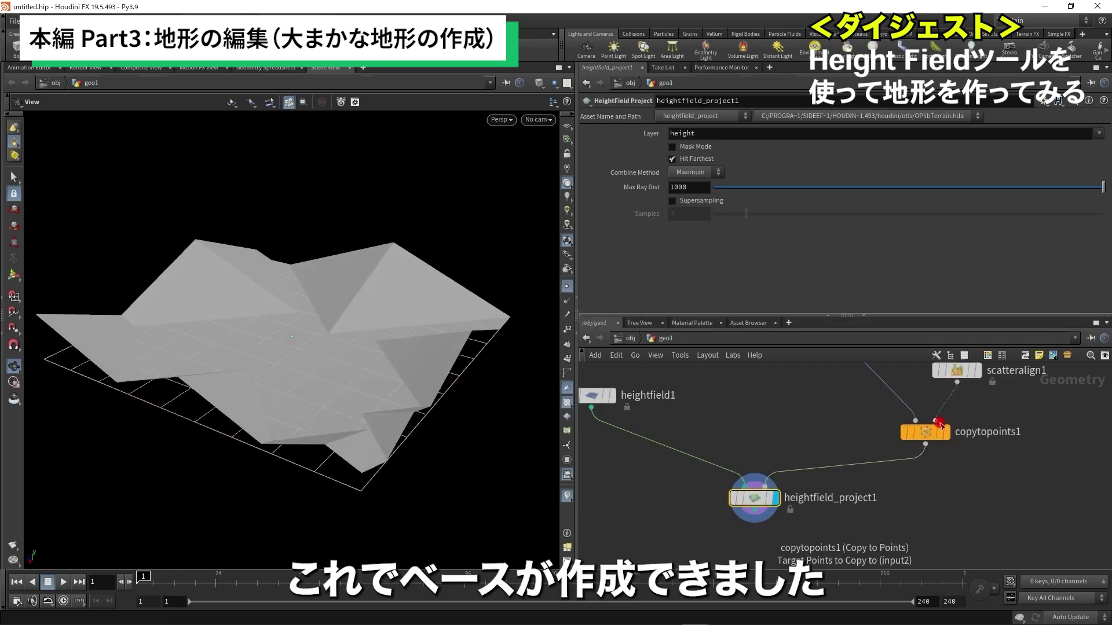
{"action": "left_click", "coordinate": [938, 433]}
{"action": "left_click_drag", "start_coordinate": [434, 440], "coordinate": [509, 442]}
{"action": "left_click_drag", "start_coordinate": [597, 400], "coordinate": [709, 404]}
{"action": "left_click_drag", "start_coordinate": [249, 376], "coordinate": [280, 390]}
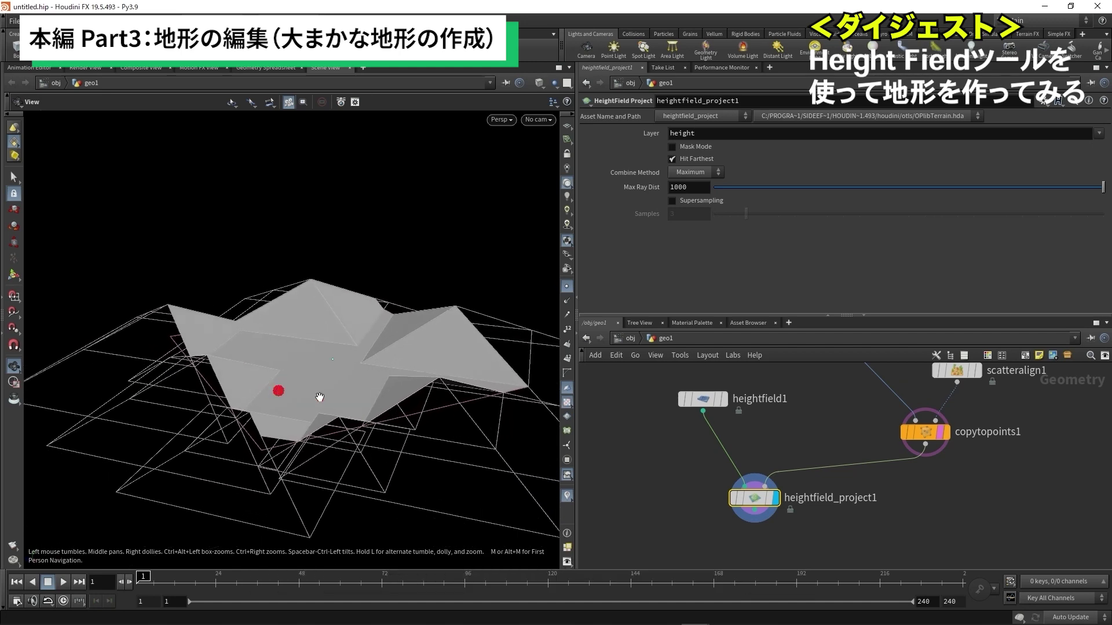
Open the pattern type choices of the HeightField Pattern node connected to heightfield1.
{"action": "middle_click_drag", "start_coordinate": [936, 497], "coordinate": [884, 492]}
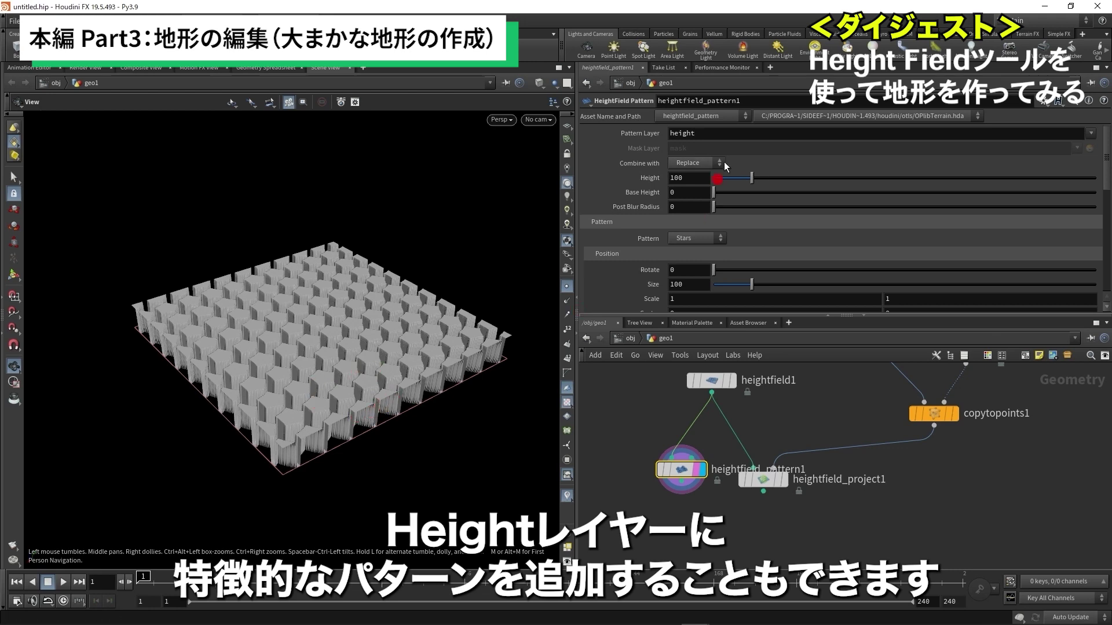
{"action": "left_click", "coordinate": [693, 239]}
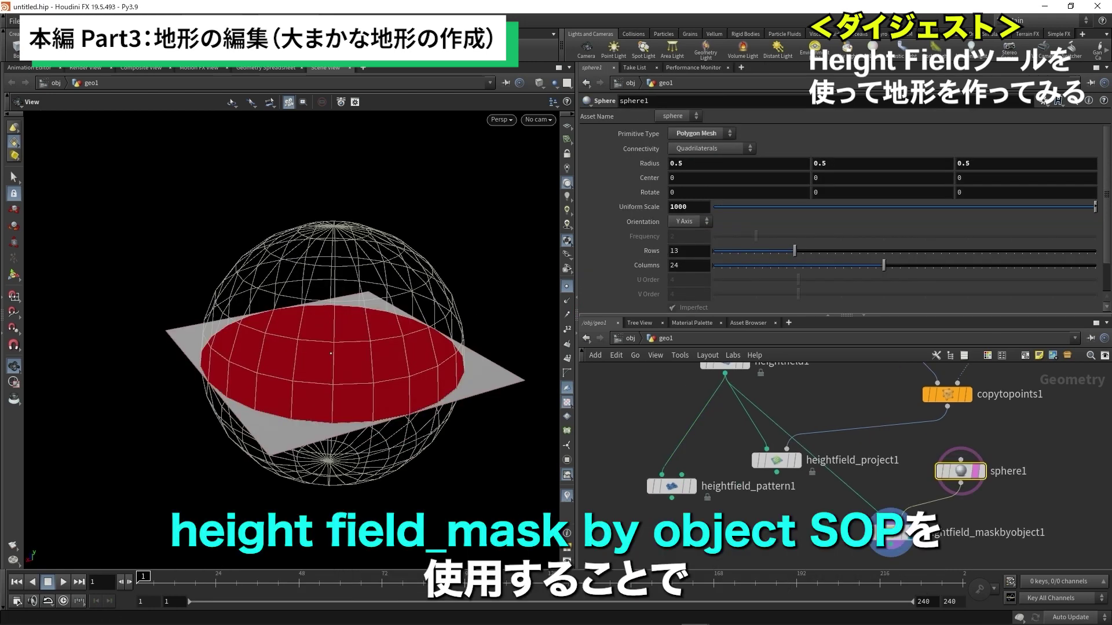
Toggle sphere1's template display off and on to examine how heightfield_maskbyobject1 uses the sphere as a mask.
{"action": "left_click", "coordinate": [892, 538]}
{"action": "middle_click_drag", "start_coordinate": [1007, 526], "coordinate": [1005, 499]}
{"action": "left_click", "coordinate": [971, 449]}
{"action": "left_click", "coordinate": [971, 449]}
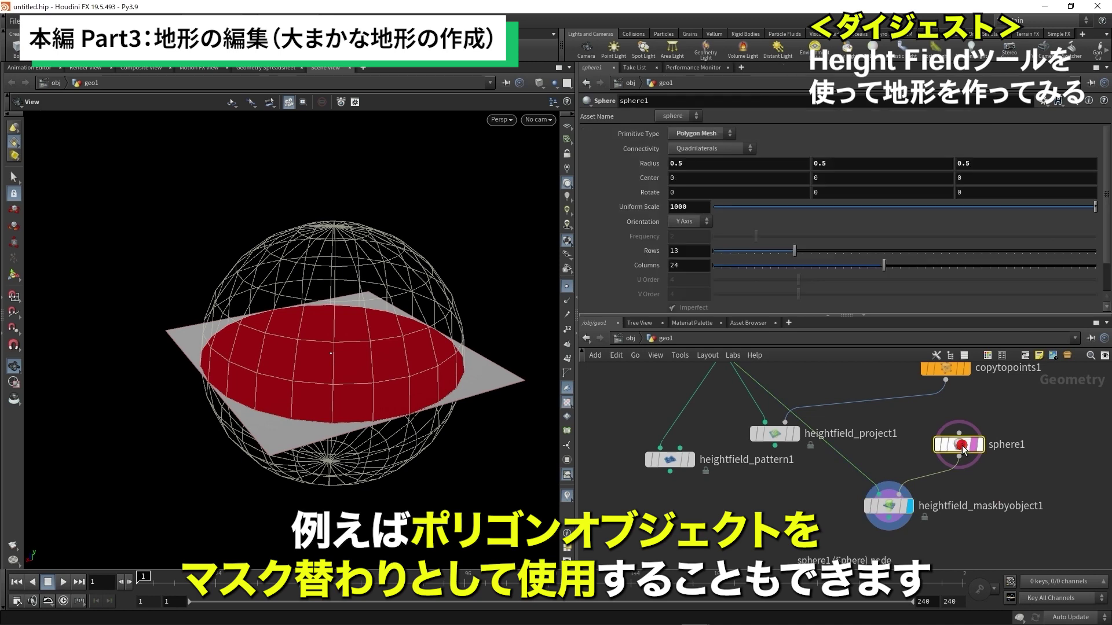
{"action": "mouse_move", "coordinate": [904, 508]}
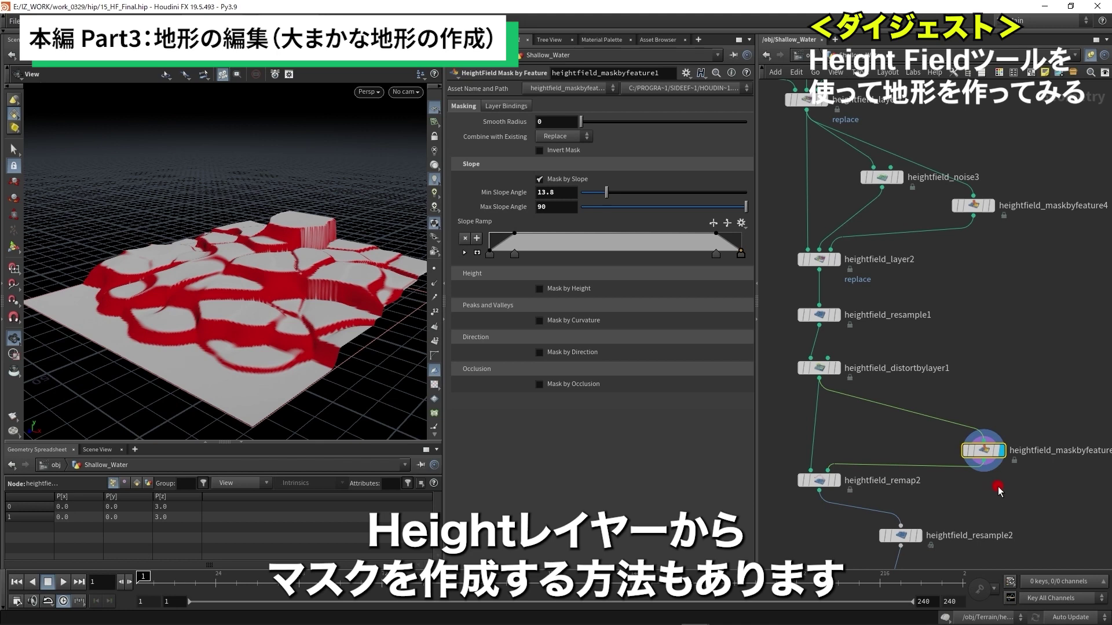
Examine the slope-based mask of heightfield_maskbyfeature1 in the Shallow_Water network and on the terrain.
{"action": "right_click_drag", "start_coordinate": [1035, 499], "coordinate": [927, 463]}
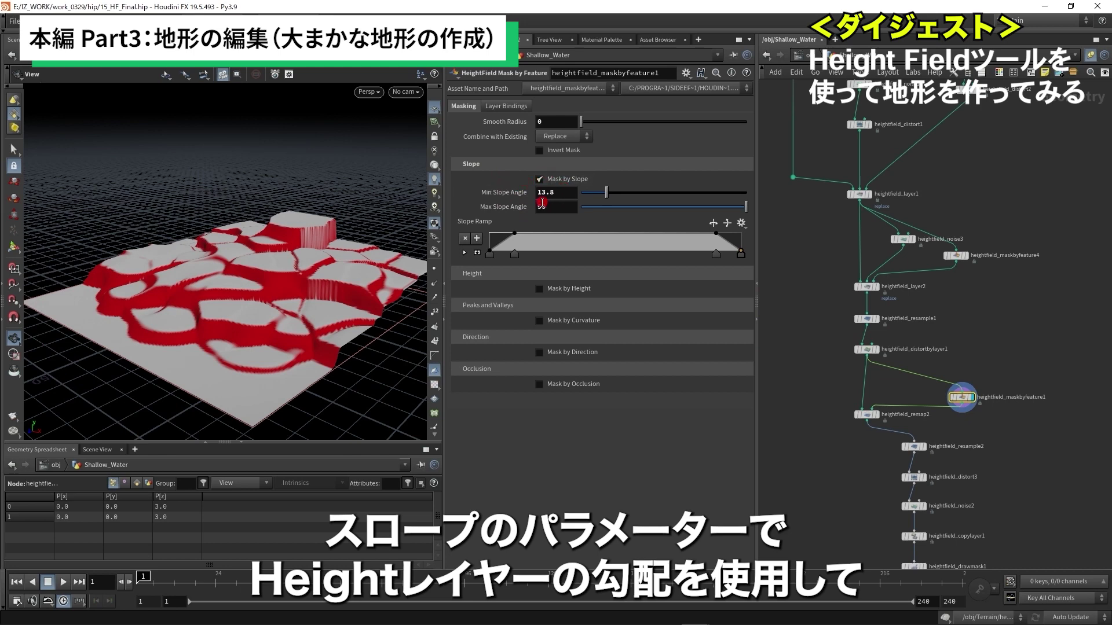
{"action": "left_click_drag", "start_coordinate": [195, 274], "coordinate": [228, 286]}
{"action": "right_click_drag", "start_coordinate": [228, 285], "coordinate": [218, 308]}
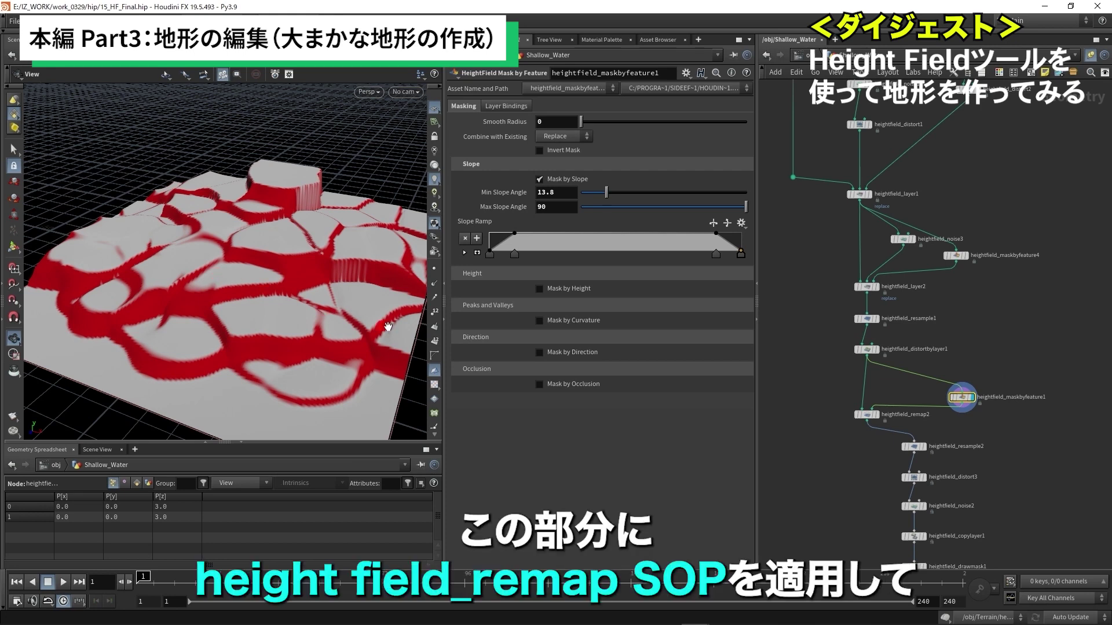
Display heightfield_remap2 and inspect how remapping the masked height layer shapes the terrain.
{"action": "scroll", "coordinate": [942, 458], "scroll_direction": "up", "scroll_amount": 5}
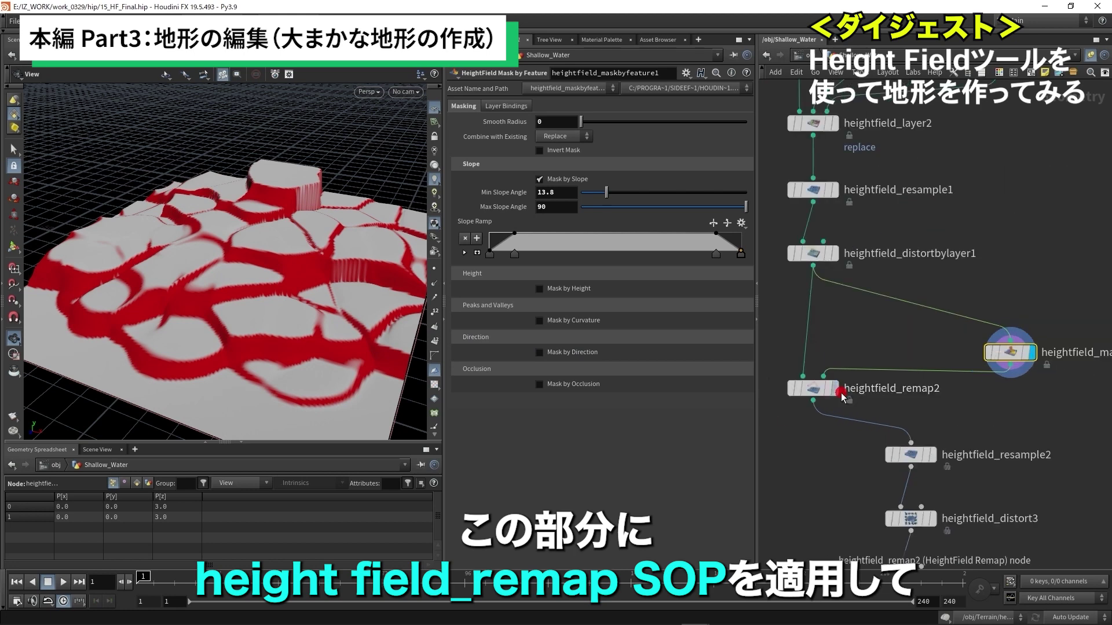
{"action": "left_click", "coordinate": [832, 388]}
{"action": "left_click", "coordinate": [810, 388]}
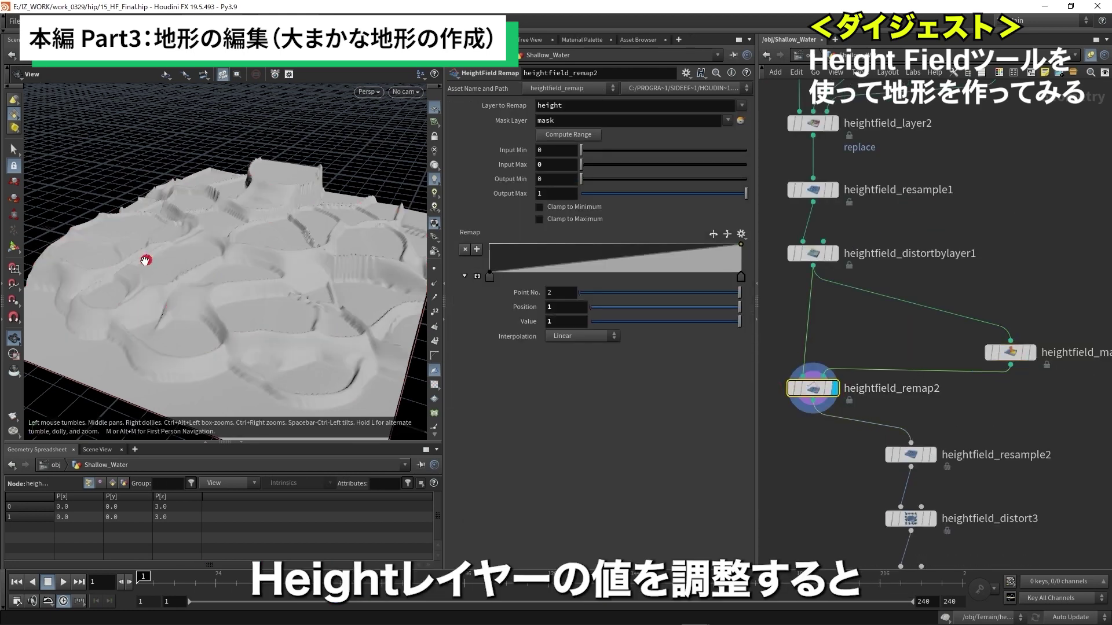
{"action": "mouse_move", "coordinate": [119, 277]}
{"action": "left_mouse_down"}
{"action": "mouse_move", "coordinate": [111, 303]}
{"action": "mouse_move", "coordinate": [115, 276]}
{"action": "mouse_move", "coordinate": [147, 266]}
{"action": "mouse_move", "coordinate": [147, 280]}
{"action": "mouse_move", "coordinate": [185, 306]}
{"action": "mouse_move", "coordinate": [214, 273]}
{"action": "mouse_move", "coordinate": [104, 287]}
{"action": "left_mouse_up"}
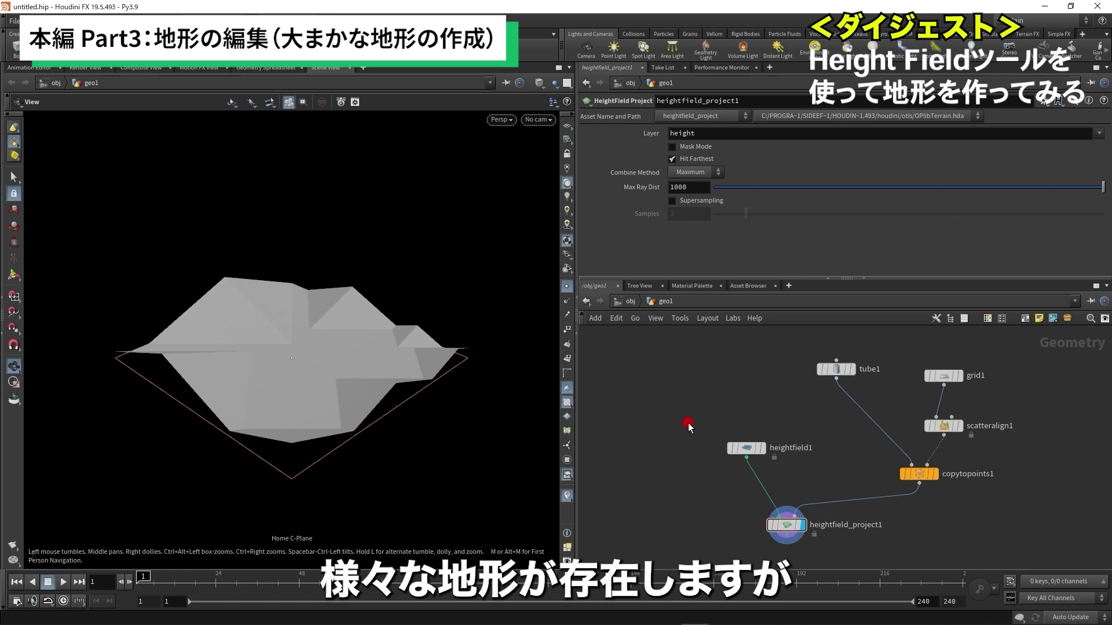
Look up Terrain FX in the list of shelves and show its tools.
{"action": "left_click", "coordinate": [1081, 35]}
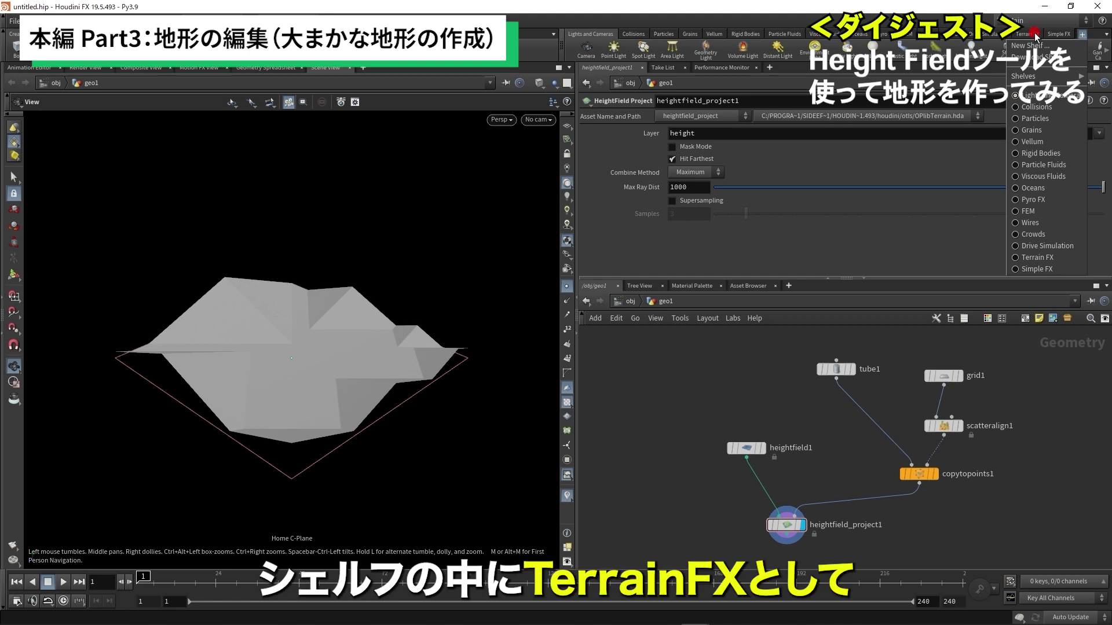
{"action": "left_click", "coordinate": [1034, 34]}
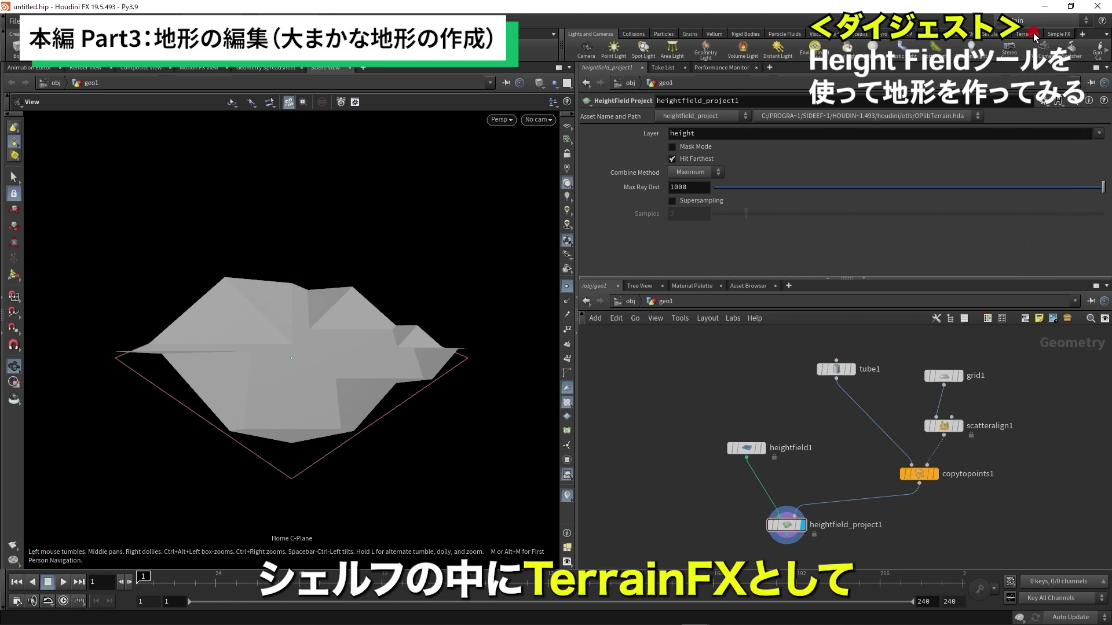
{"action": "left_click", "coordinate": [1025, 35]}
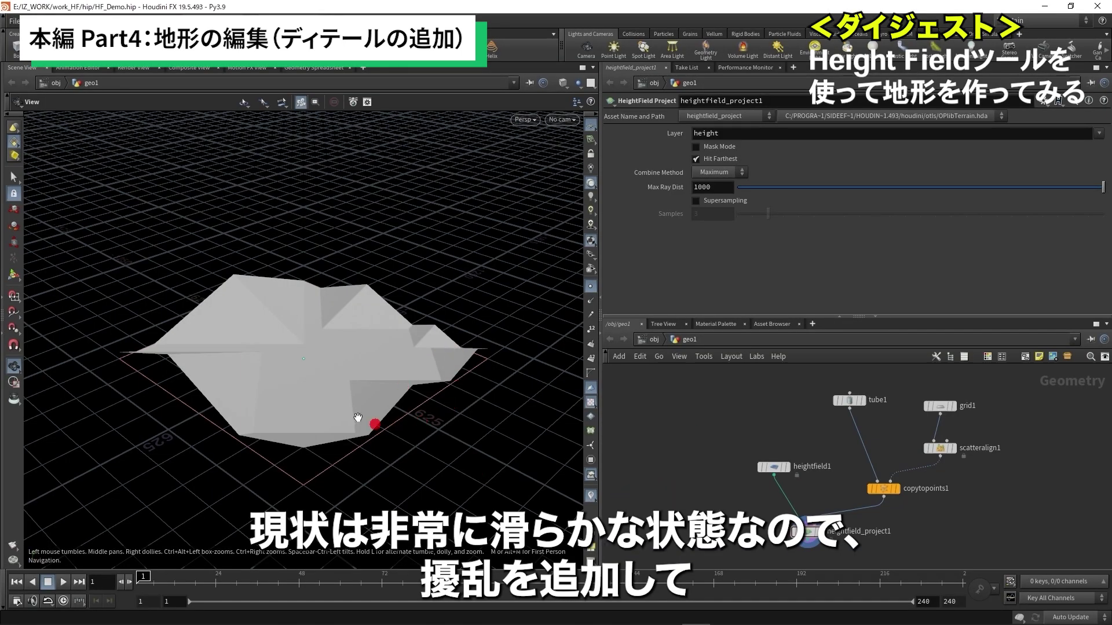
Add a HeightField Noise node below heightfield_project1, connect the two nodes and display the noise result.
{"action": "left_click_drag", "start_coordinate": [376, 379], "coordinate": [297, 406]}
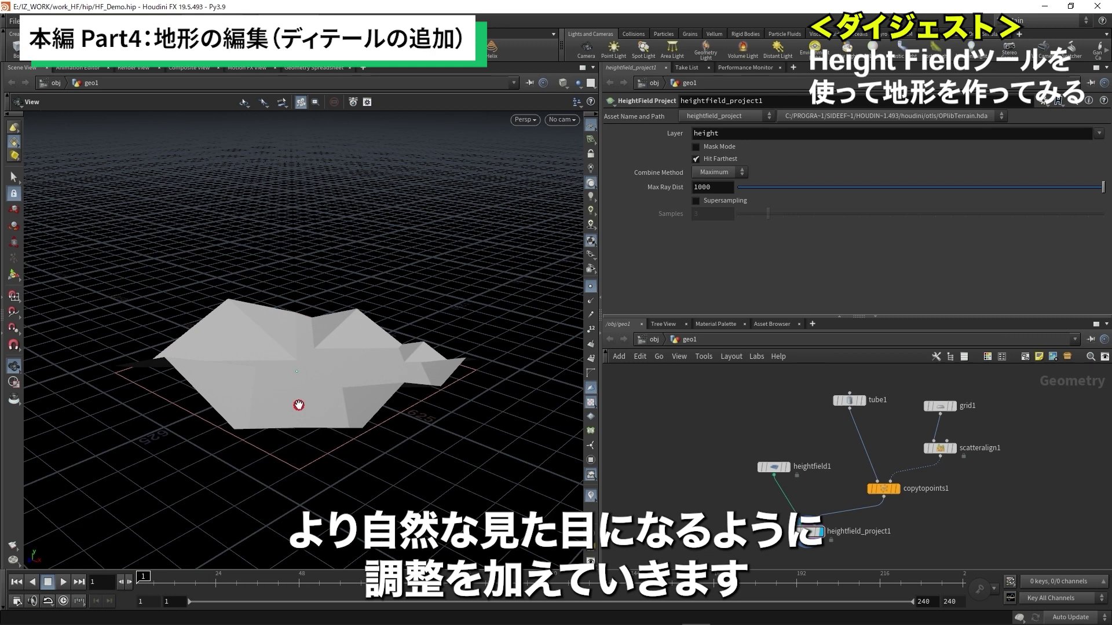
{"action": "middle_click_drag", "start_coordinate": [693, 496], "coordinate": [680, 442]}
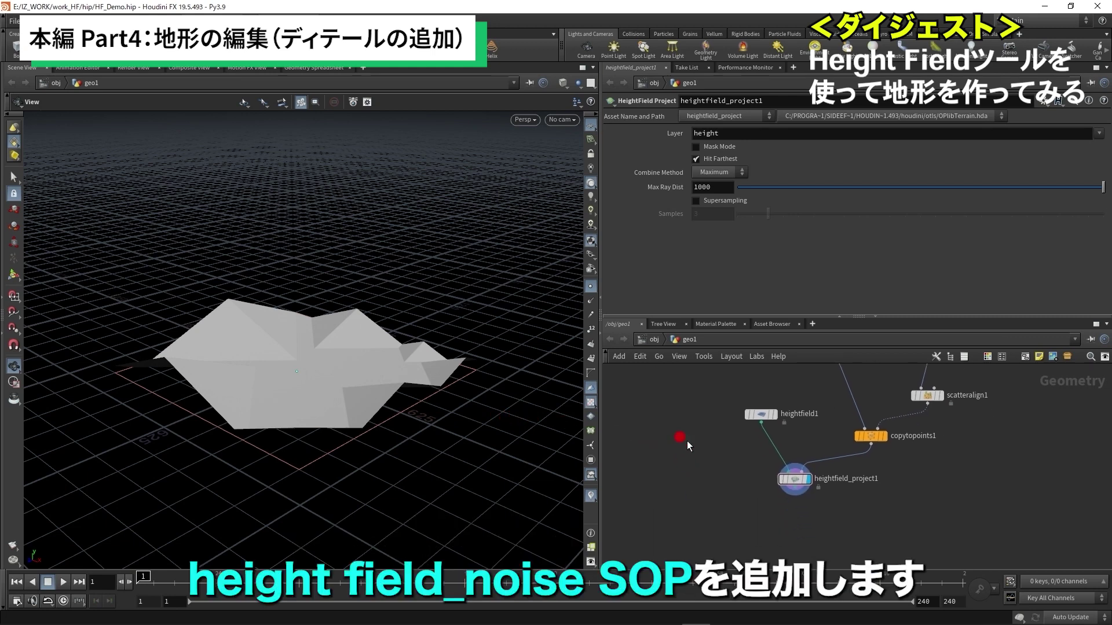
{"action": "scroll", "coordinate": [776, 513], "scroll_direction": "up", "scroll_amount": 2}
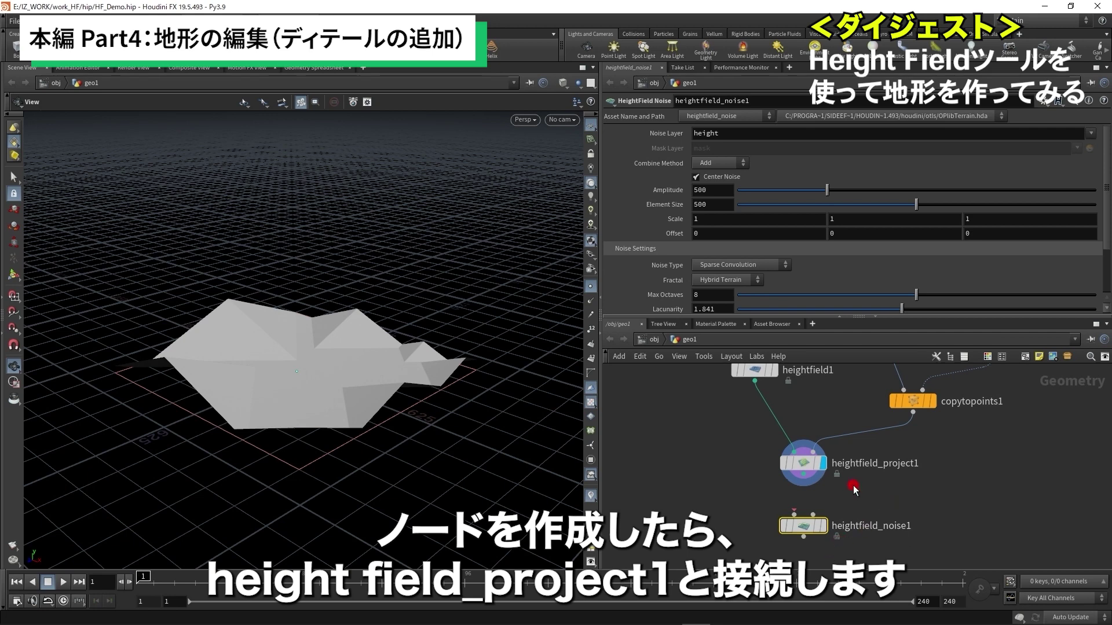
{"action": "left_click_drag", "start_coordinate": [803, 484], "coordinate": [815, 533]}
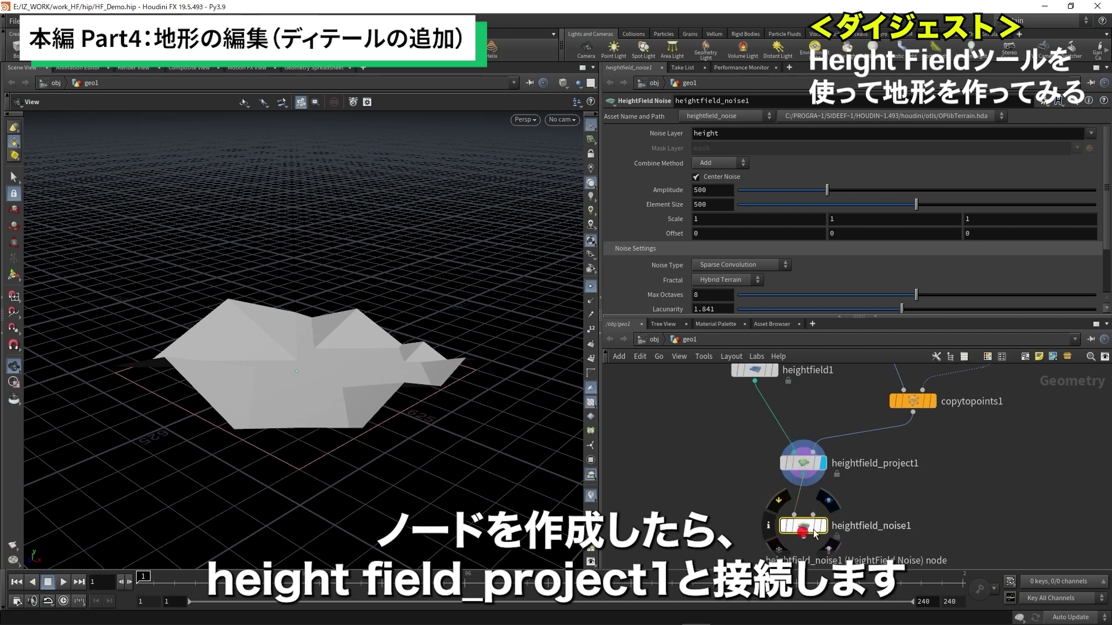
{"action": "scroll", "coordinate": [815, 532], "scroll_direction": "up", "scroll_amount": 2}
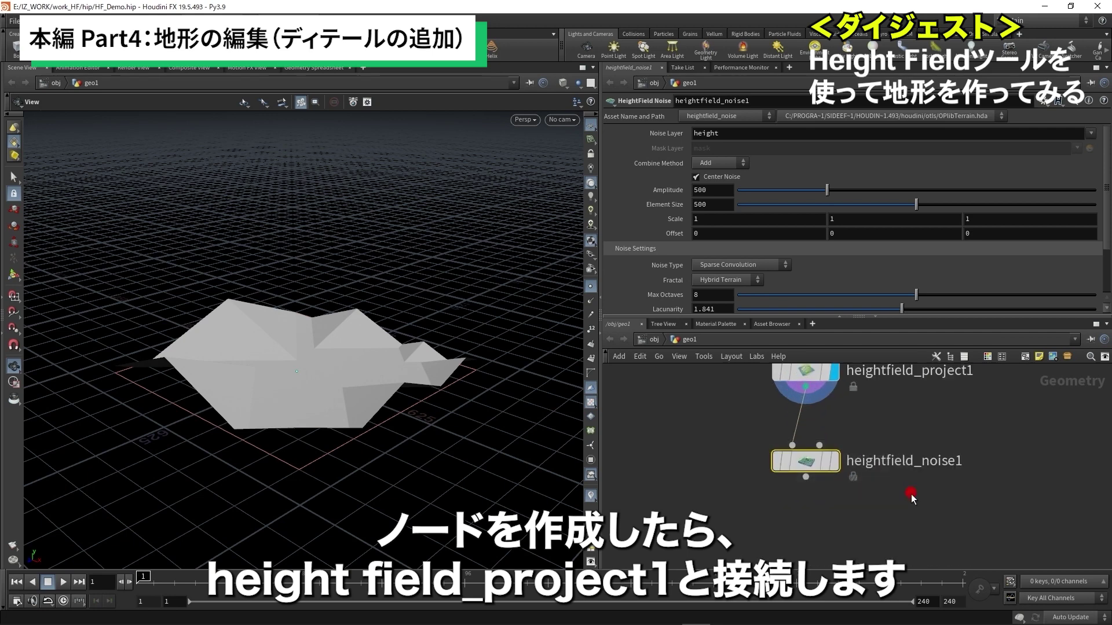
{"action": "middle_click_drag", "start_coordinate": [912, 494], "coordinate": [899, 518]}
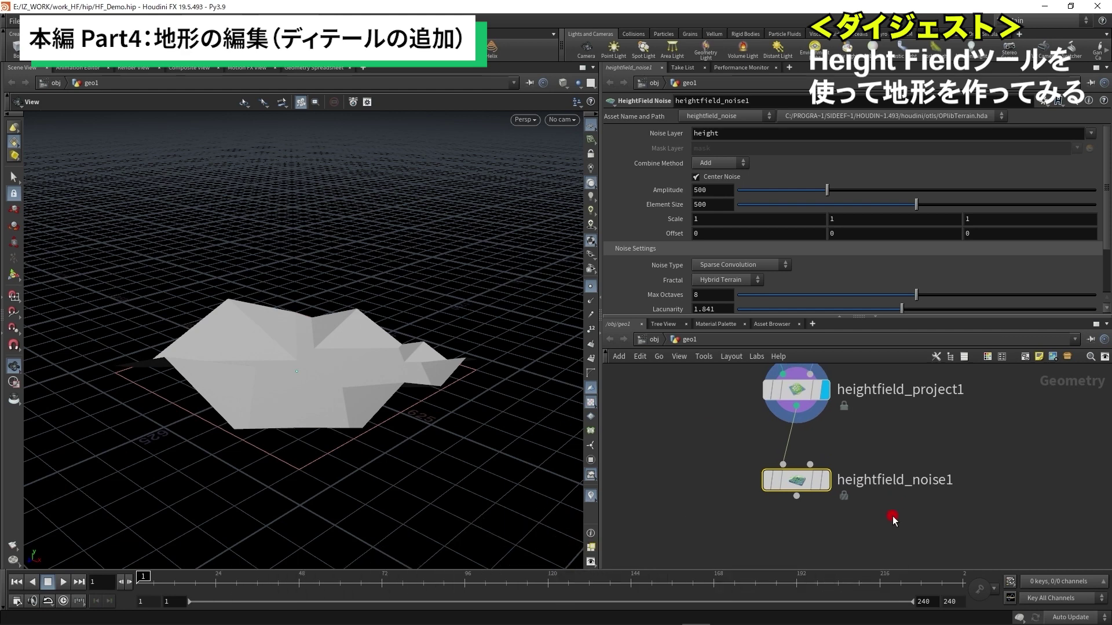
{"action": "left_click", "coordinate": [826, 488]}
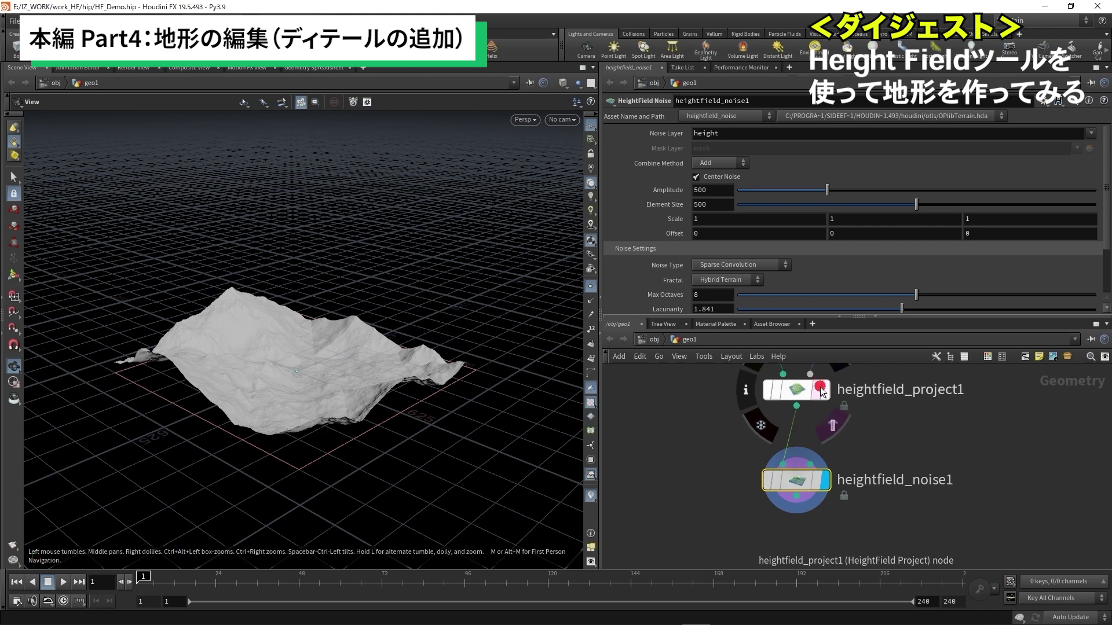
Compare the terrain with and without noise by switching the display between heightfield_project1 and heightfield_noise1, and inspect the noisy surface.
{"action": "left_click", "coordinate": [822, 389]}
{"action": "left_click", "coordinate": [832, 445]}
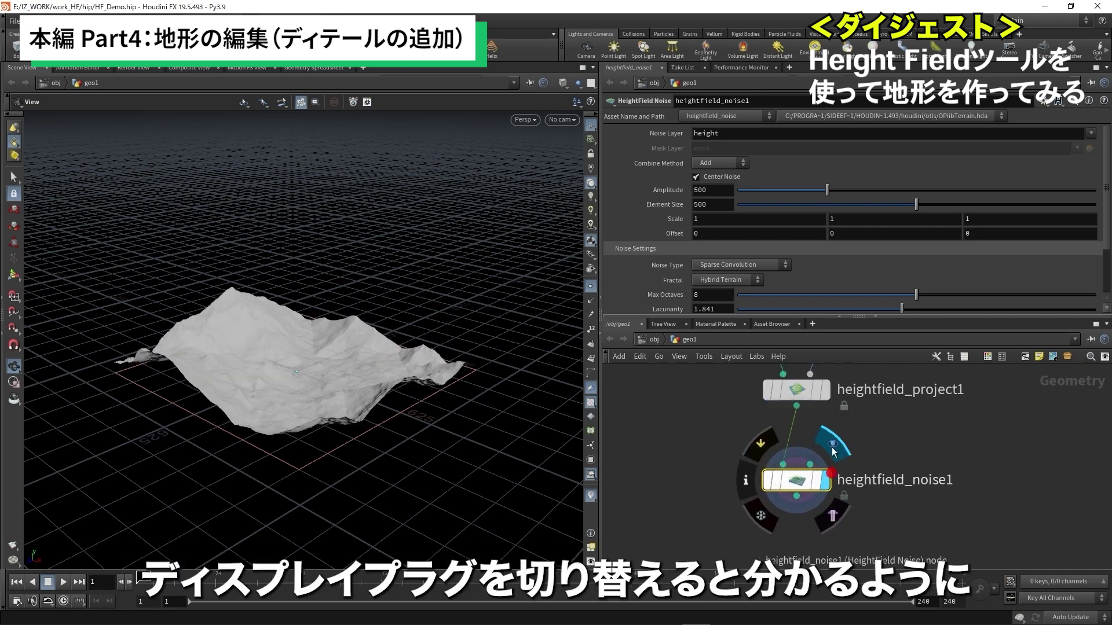
{"action": "left_click", "coordinate": [824, 390]}
{"action": "left_click", "coordinate": [825, 480]}
{"action": "left_click_drag", "start_coordinate": [380, 460], "coordinate": [362, 425]}
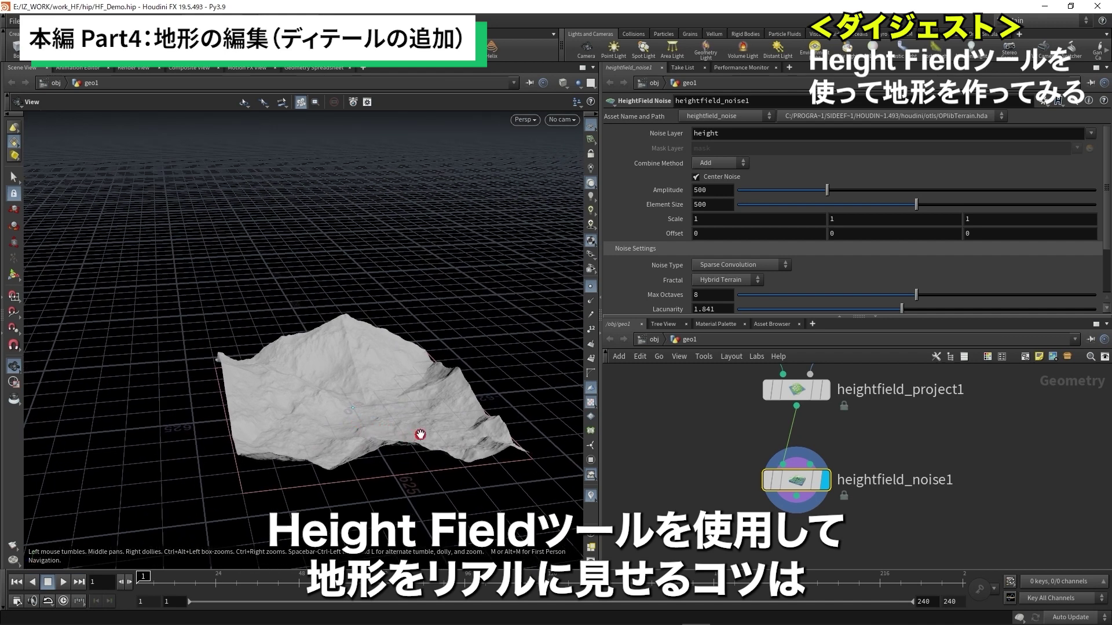
{"action": "left_click", "coordinate": [798, 475]}
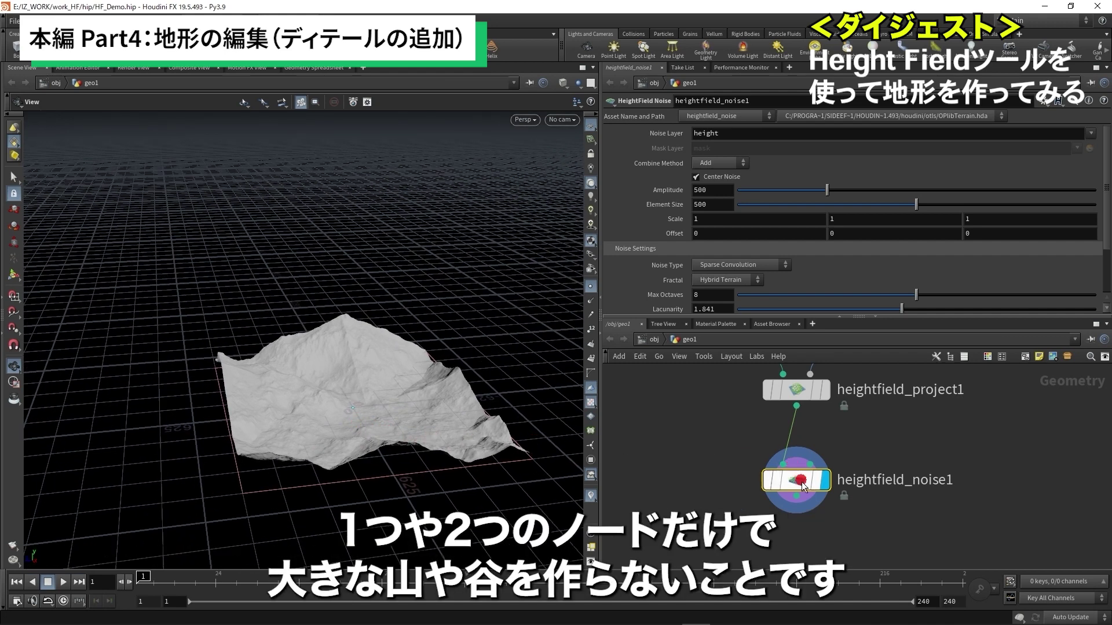
{"action": "left_click_drag", "start_coordinate": [446, 456], "coordinate": [365, 444]}
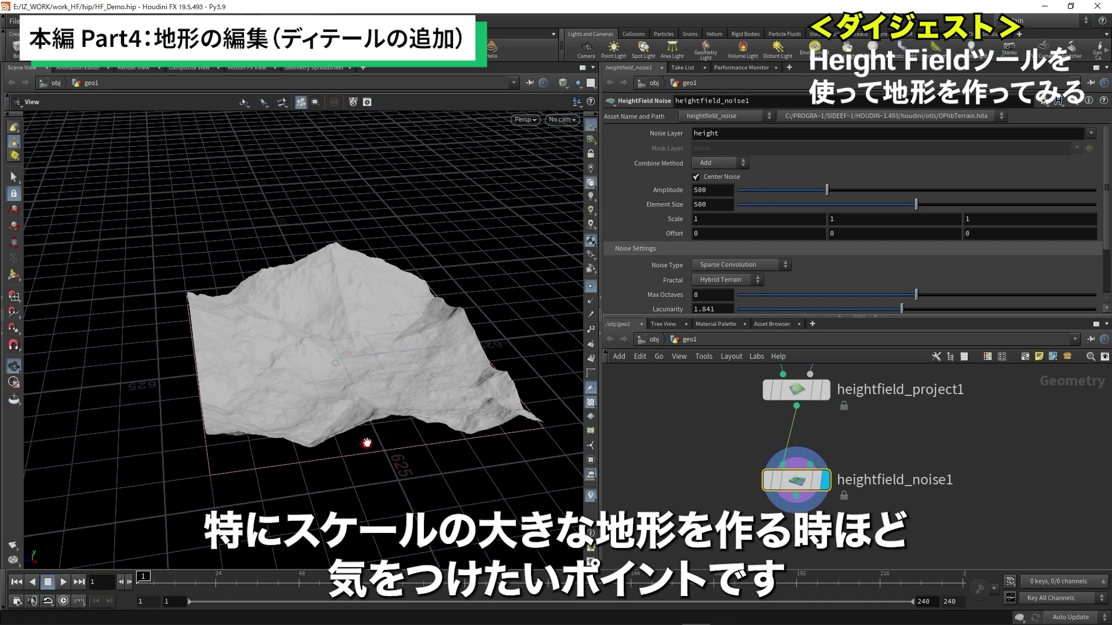
{"action": "left_click_drag", "start_coordinate": [366, 444], "coordinate": [376, 433]}
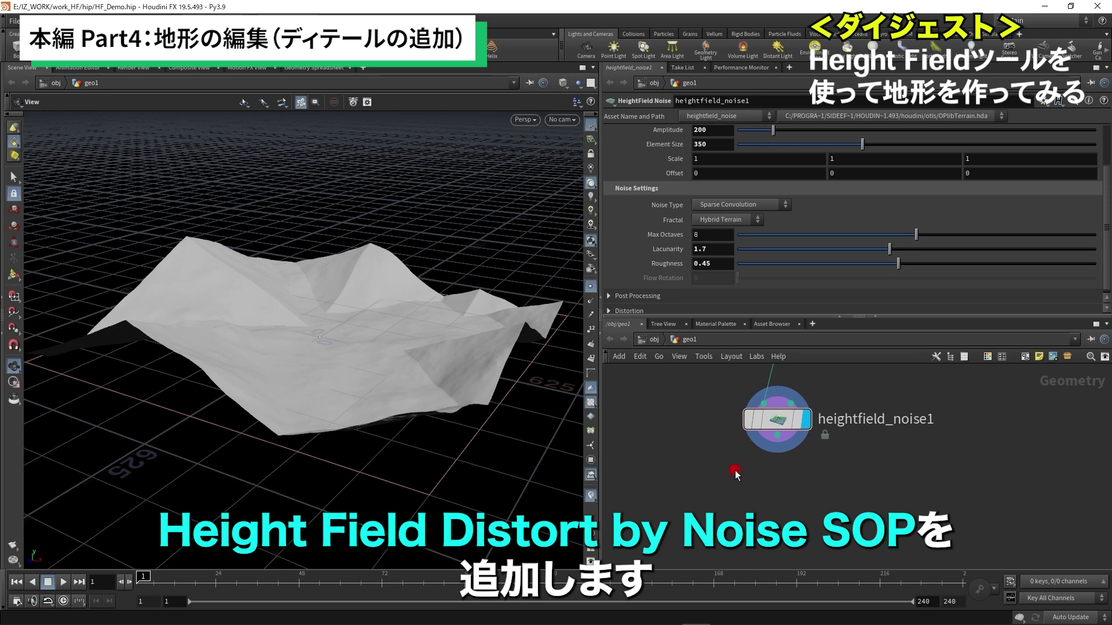
Add a HeightField Distort by Noise node after heightfield_noise1 and inspect the distorted terrain's ridges and valleys.
{"action": "key", "text": "Tab"}
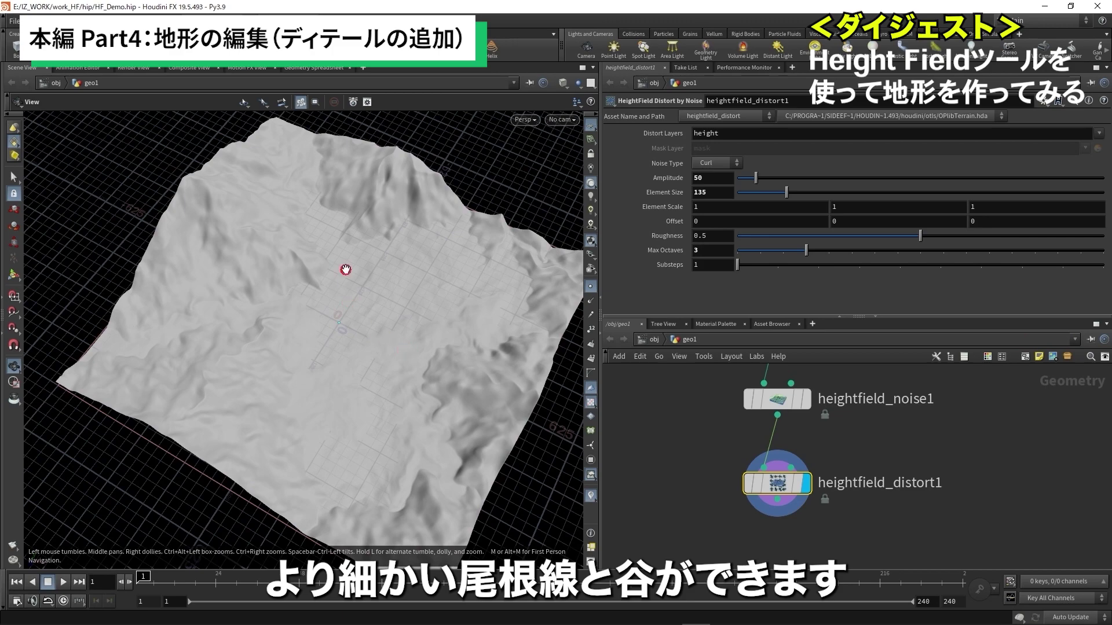
{"action": "left_click_drag", "start_coordinate": [342, 245], "coordinate": [371, 253]}
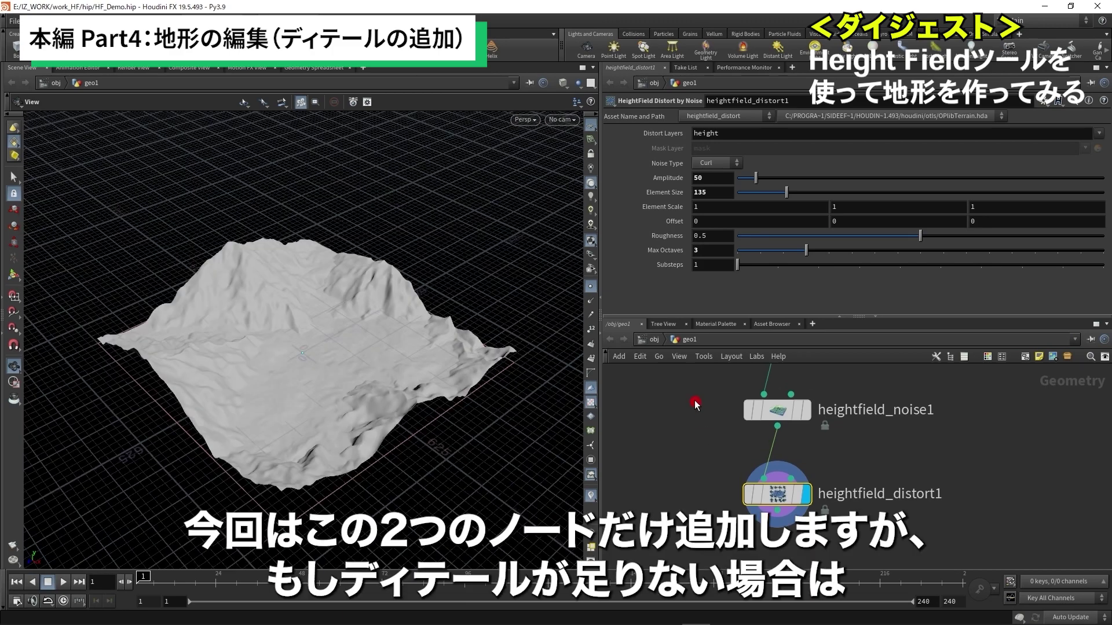
{"action": "left_click", "coordinate": [777, 409]}
{"action": "left_click_drag", "start_coordinate": [727, 469], "coordinate": [892, 523]}
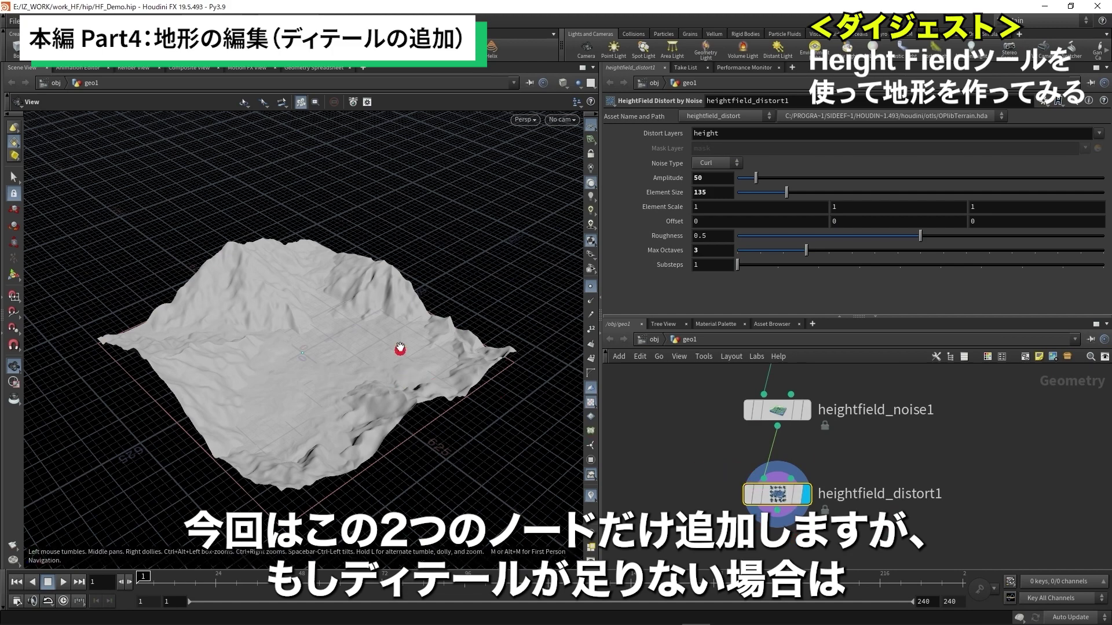
{"action": "right_click_drag", "start_coordinate": [400, 350], "coordinate": [290, 411]}
{"action": "left_click_drag", "start_coordinate": [291, 412], "coordinate": [321, 362]}
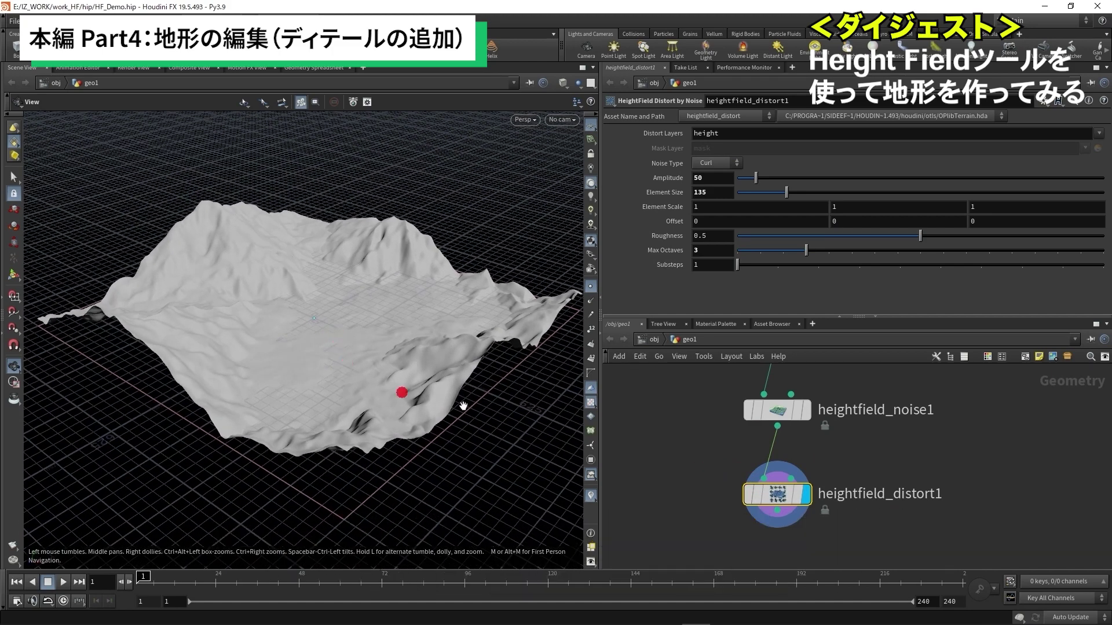
{"action": "scroll", "coordinate": [711, 447], "scroll_direction": "down", "scroll_amount": 2}
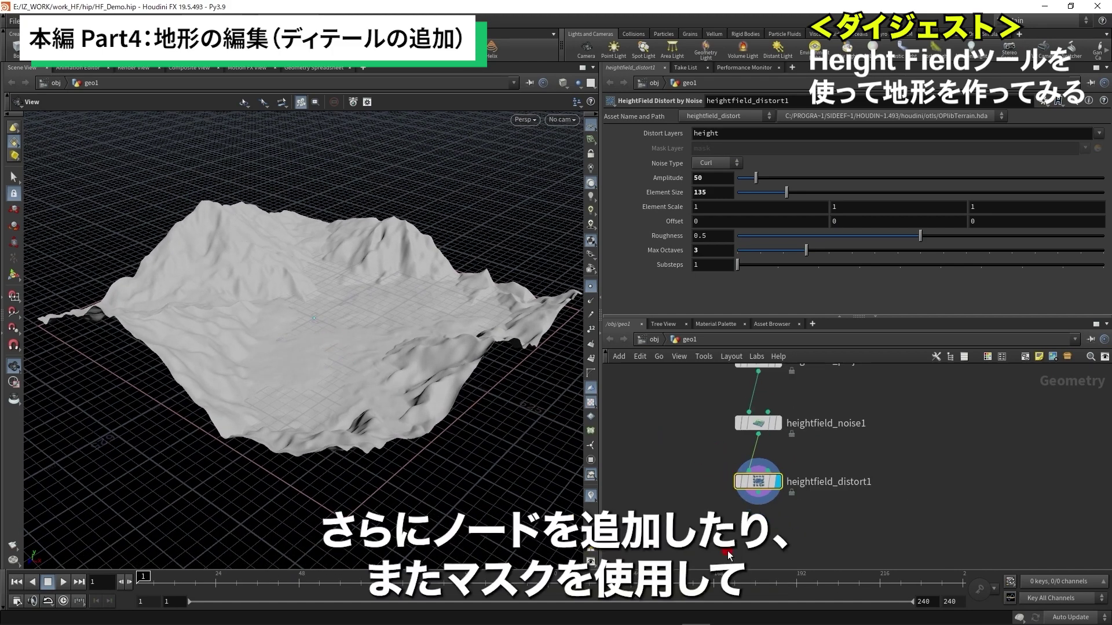
Add a HeightField Erode node below heightfield_distort1.
{"action": "middle_click_drag", "start_coordinate": [726, 551], "coordinate": [723, 498]}
{"action": "left_click_drag", "start_coordinate": [429, 368], "coordinate": [433, 384]}
{"action": "scroll", "coordinate": [433, 384], "scroll_direction": "up", "scroll_amount": 2}
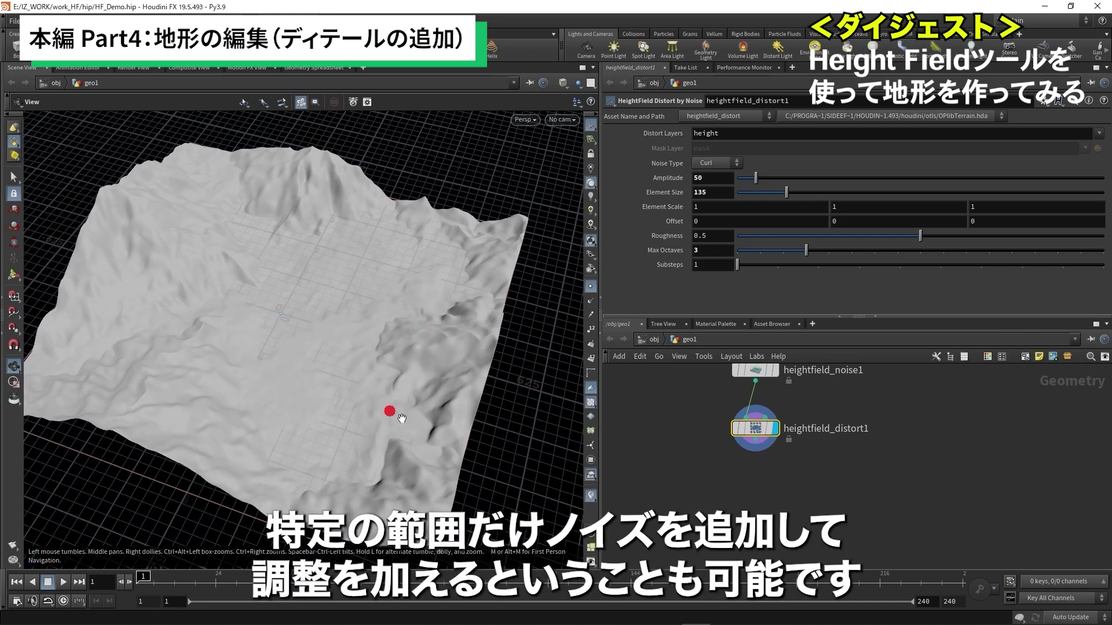
{"action": "left_click_drag", "start_coordinate": [435, 378], "coordinate": [450, 350]}
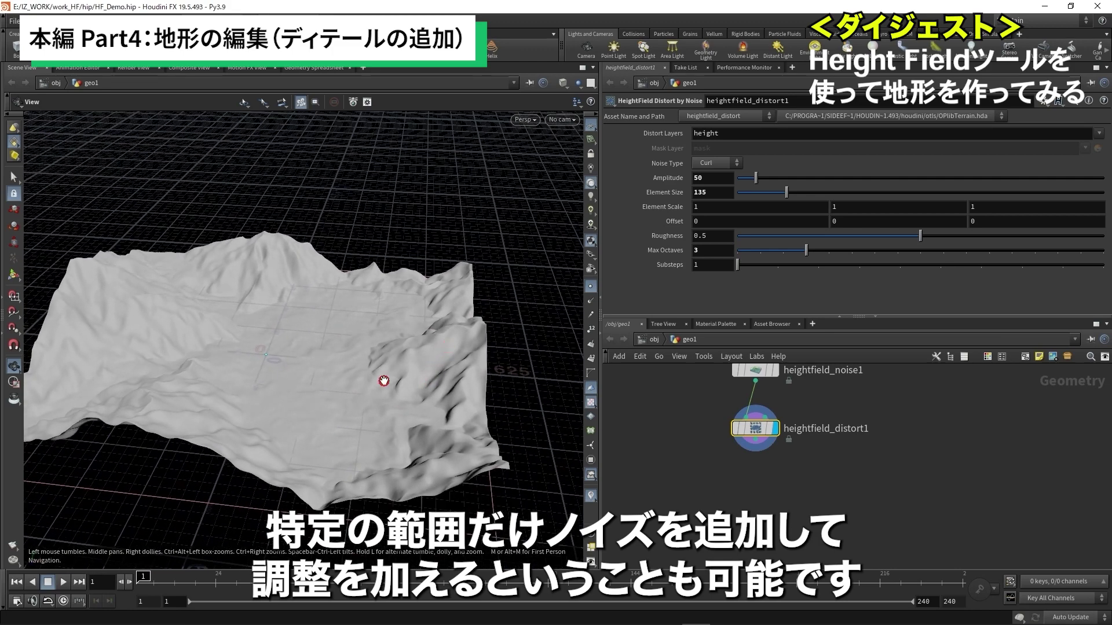
{"action": "left_click_drag", "start_coordinate": [373, 390], "coordinate": [417, 355]}
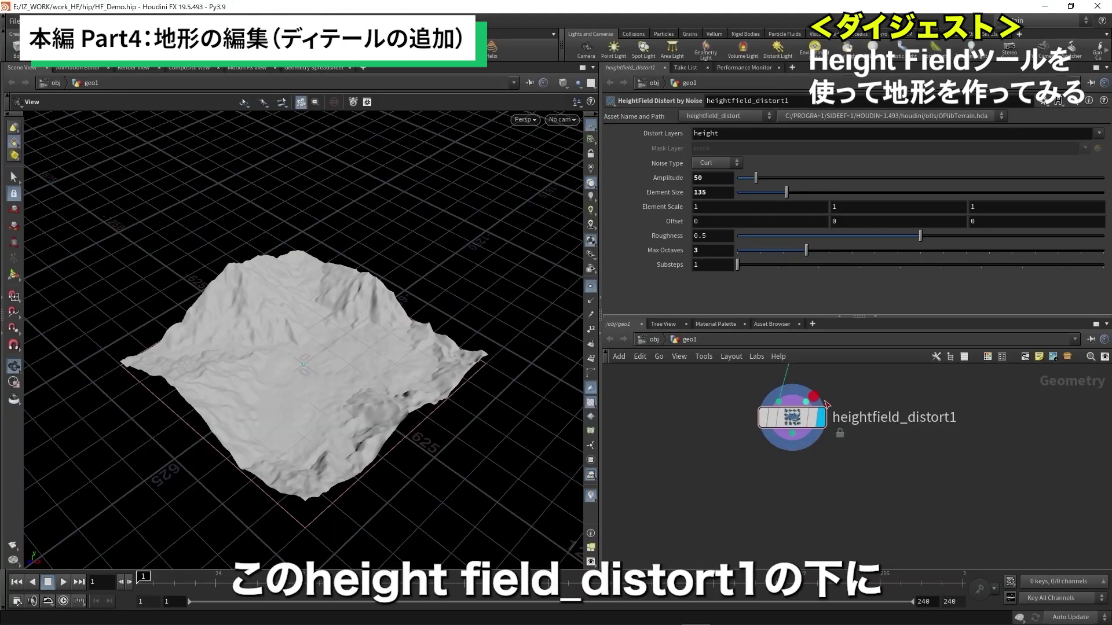
{"action": "key", "text": "Tab"}
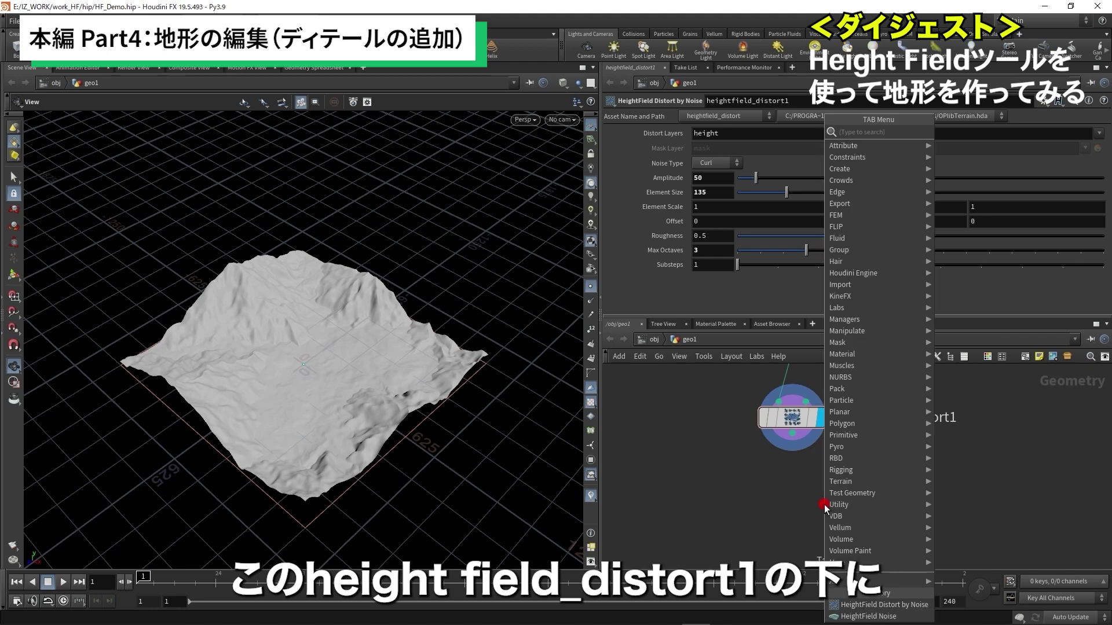
{"action": "type", "text": "heighter"}
{"action": "key", "text": "Return"}
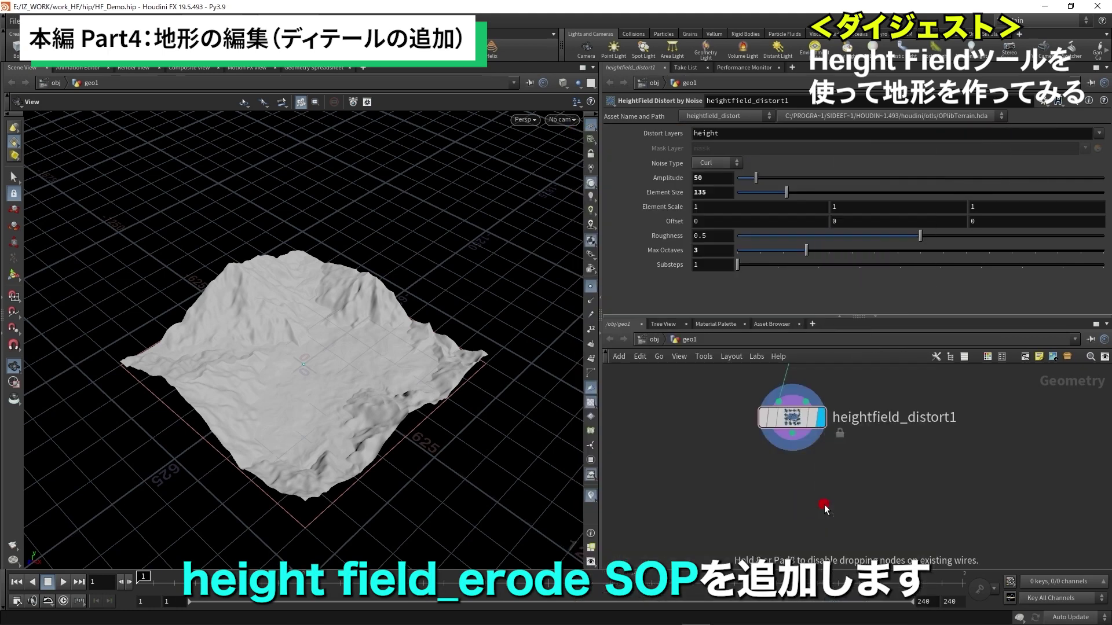
{"action": "left_click", "coordinate": [801, 512]}
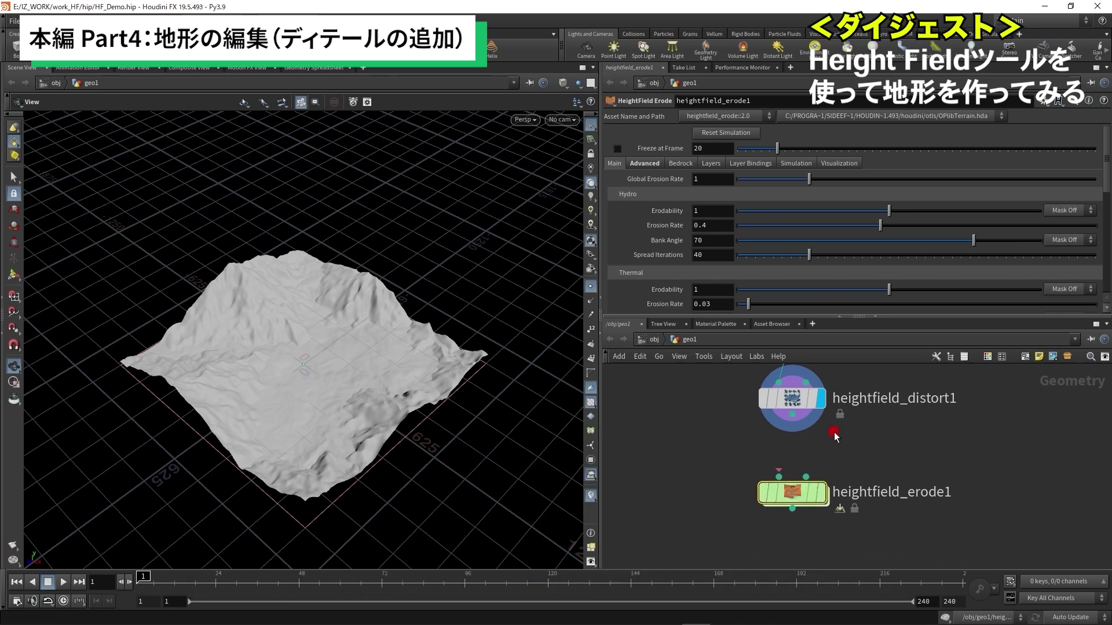
Connect heightfield_distort1 to the first input of heightfield_erode1 and display the erosion node's result.
{"action": "left_click_drag", "start_coordinate": [808, 429], "coordinate": [779, 477]}
{"action": "mouse_move", "coordinate": [821, 498]}
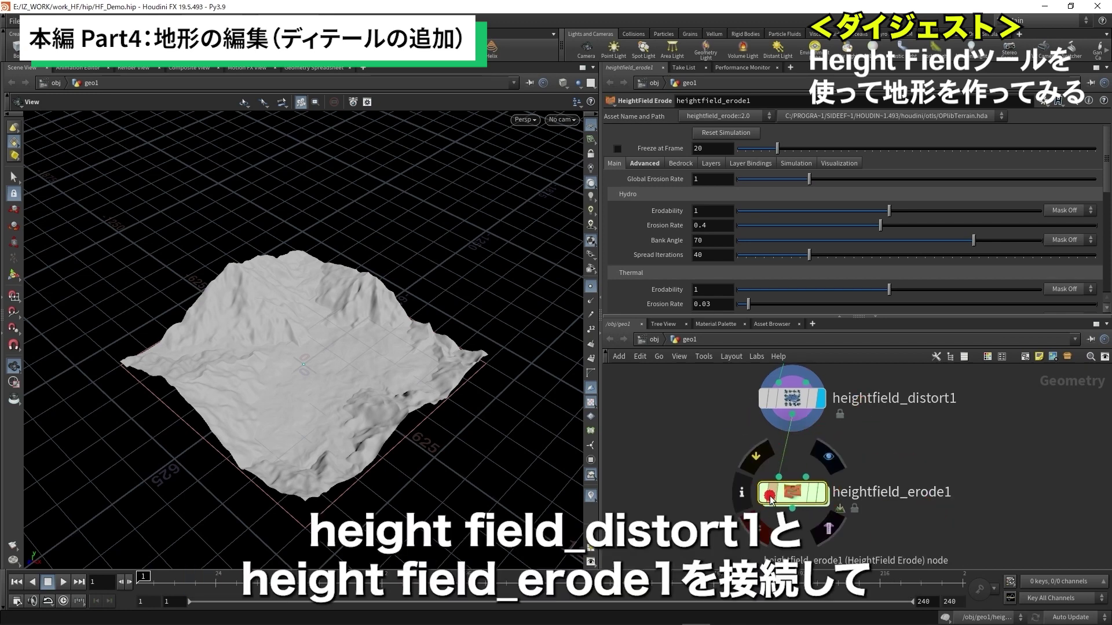
{"action": "left_click", "coordinate": [821, 498]}
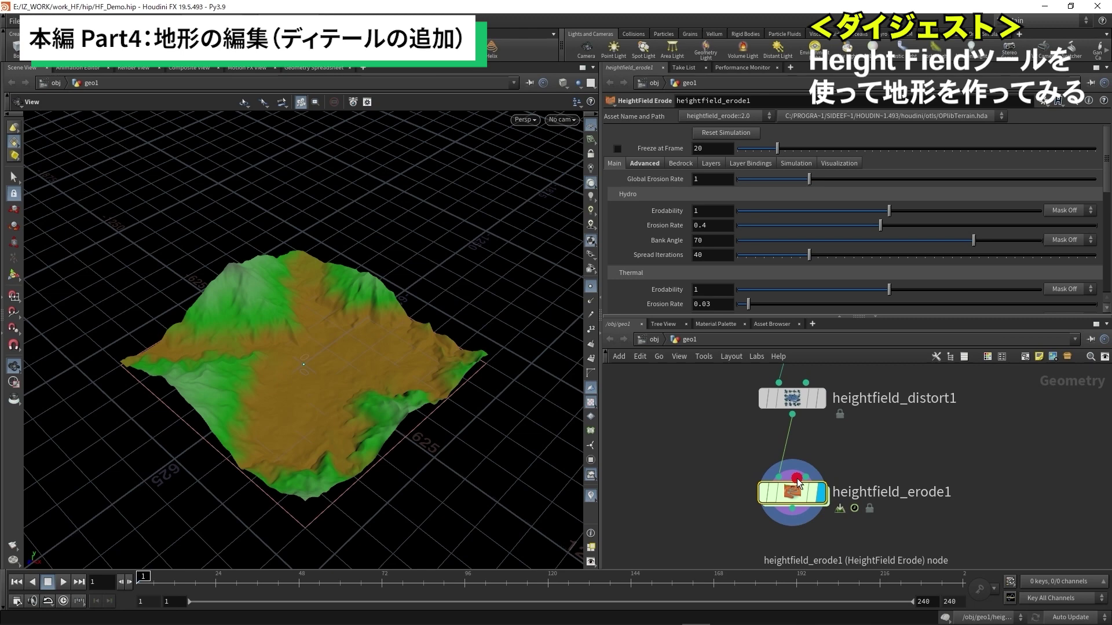
{"action": "scroll", "coordinate": [798, 483], "scroll_direction": "up", "scroll_amount": 3}
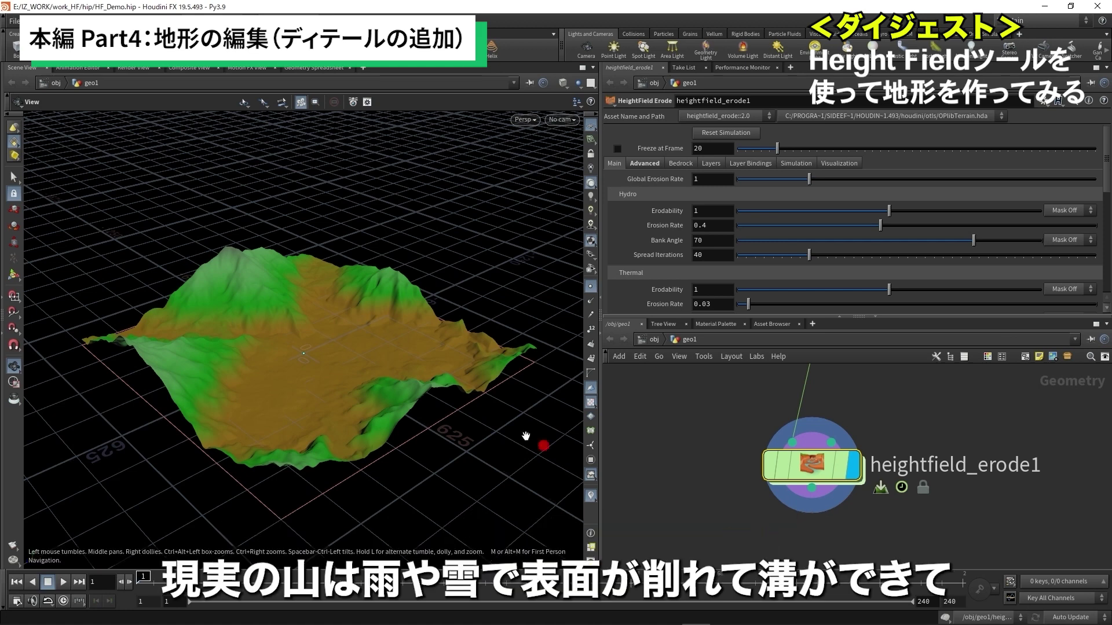
{"action": "left_click_drag", "start_coordinate": [424, 404], "coordinate": [408, 410]}
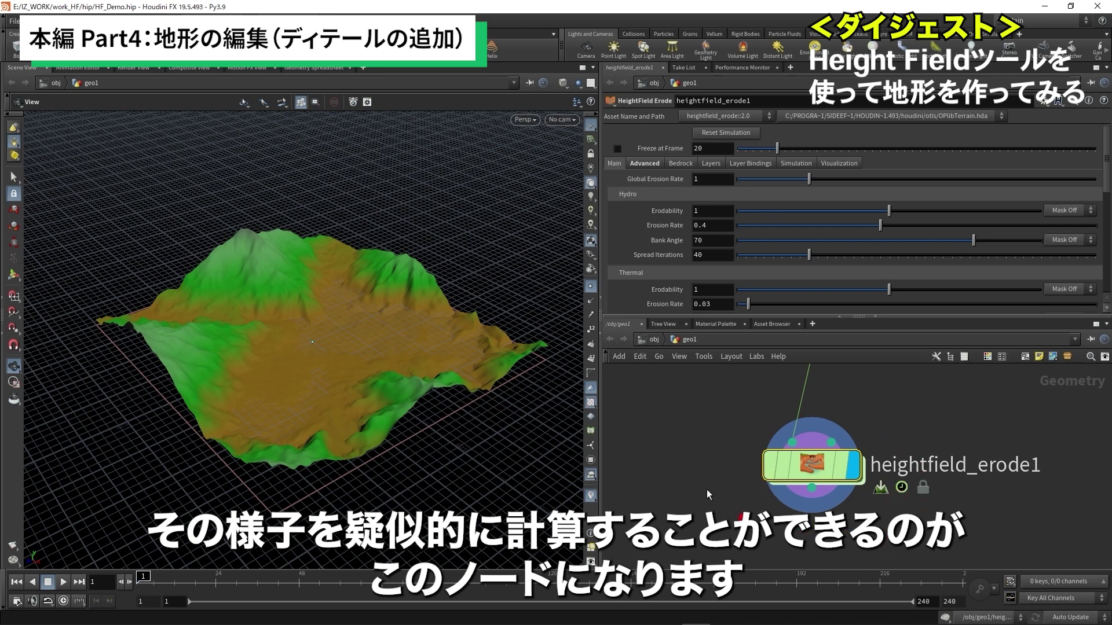
Play the animation to run the erosion simulation and stop it around frame 31.
{"action": "left_click", "coordinate": [63, 582]}
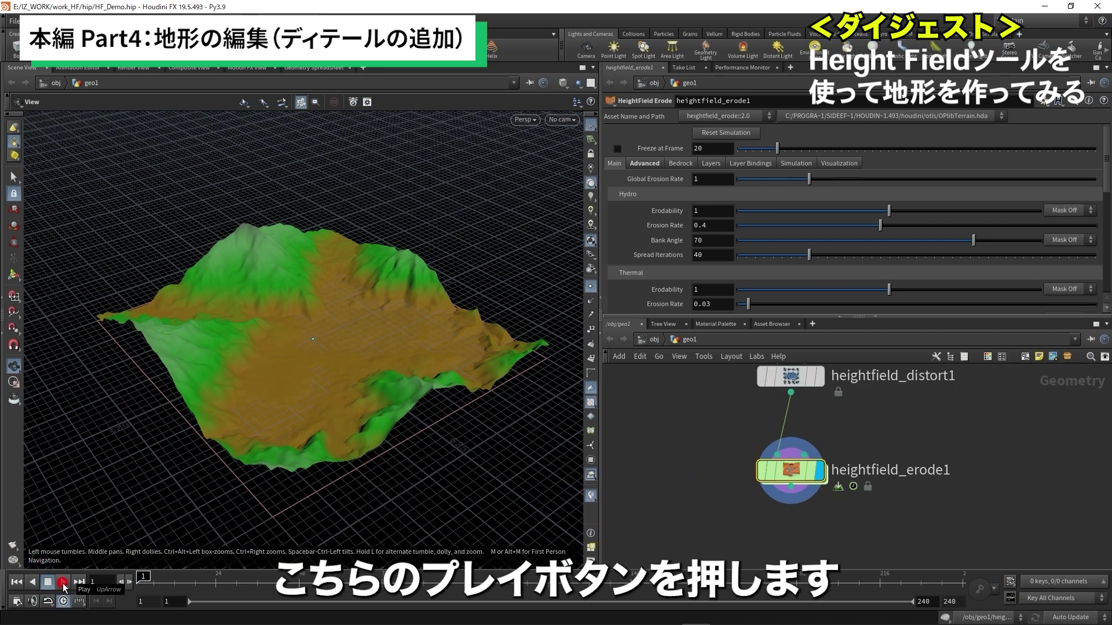
{"action": "left_click", "coordinate": [63, 582]}
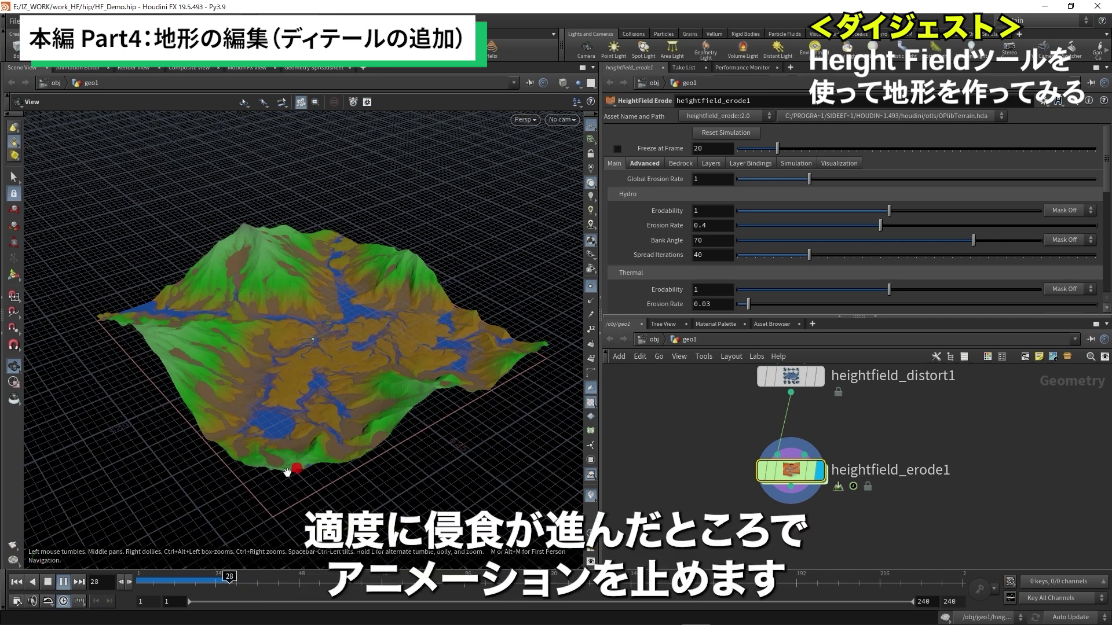
{"action": "left_click", "coordinate": [47, 582]}
{"action": "mouse_move", "coordinate": [397, 372]}
{"action": "left_mouse_down"}
{"action": "mouse_move", "coordinate": [392, 409]}
{"action": "mouse_move", "coordinate": [387, 388]}
{"action": "left_mouse_up"}
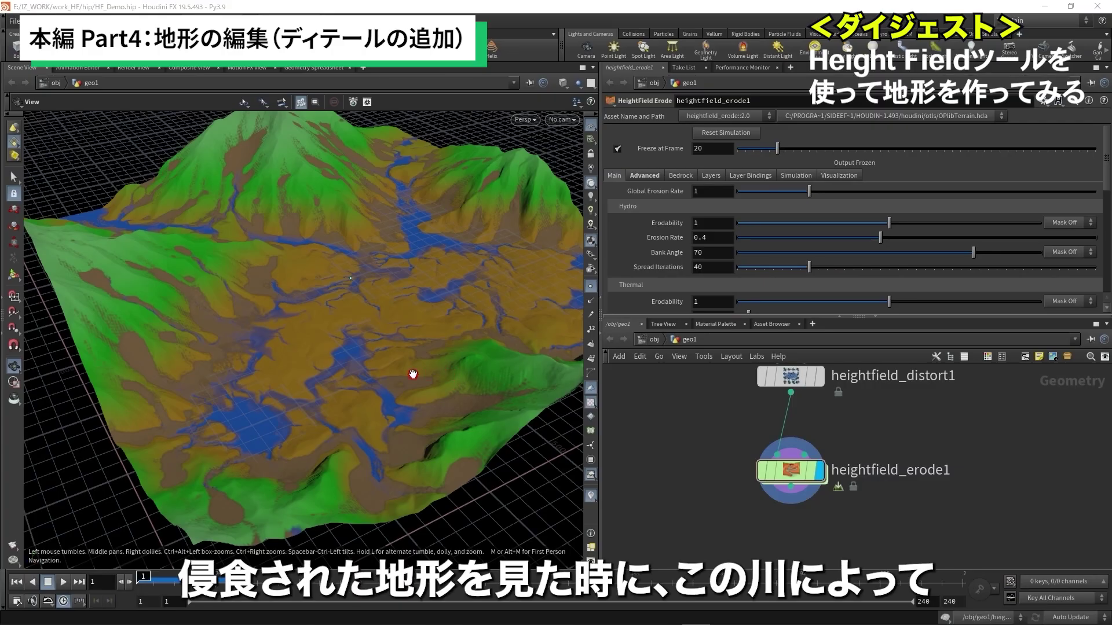
Examine the lobes carved into the eroded terrain up close and check the erosion node's water and material layer bindings.
{"action": "scroll", "coordinate": [412, 374], "scroll_direction": "up", "scroll_amount": 3}
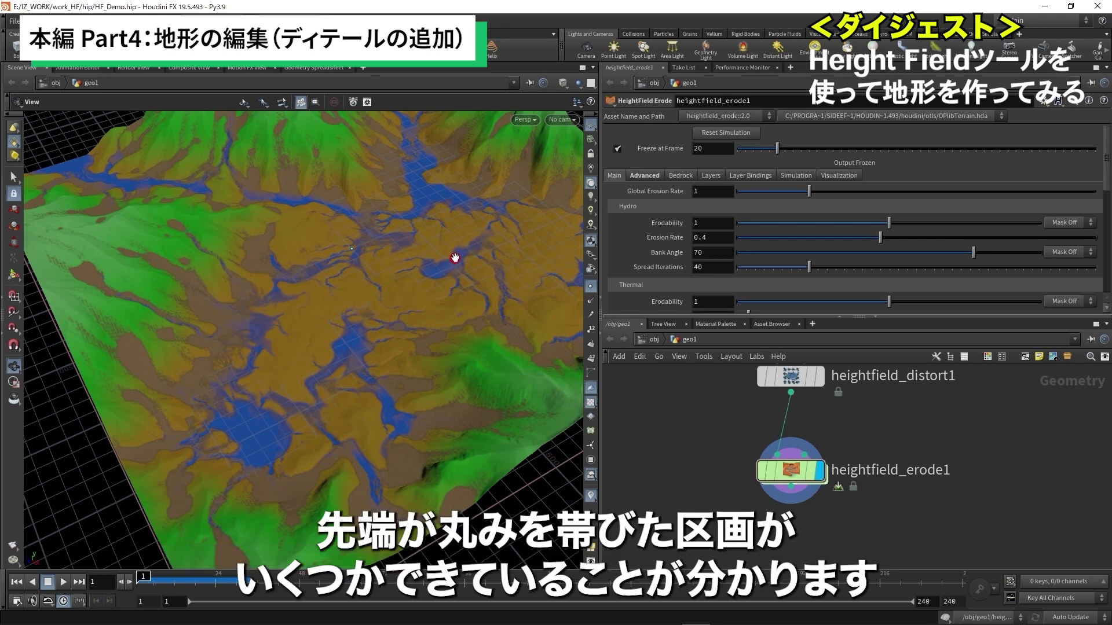
{"action": "left_click_drag", "start_coordinate": [454, 263], "coordinate": [446, 260]}
{"action": "middle_click_drag", "start_coordinate": [446, 261], "coordinate": [404, 355]}
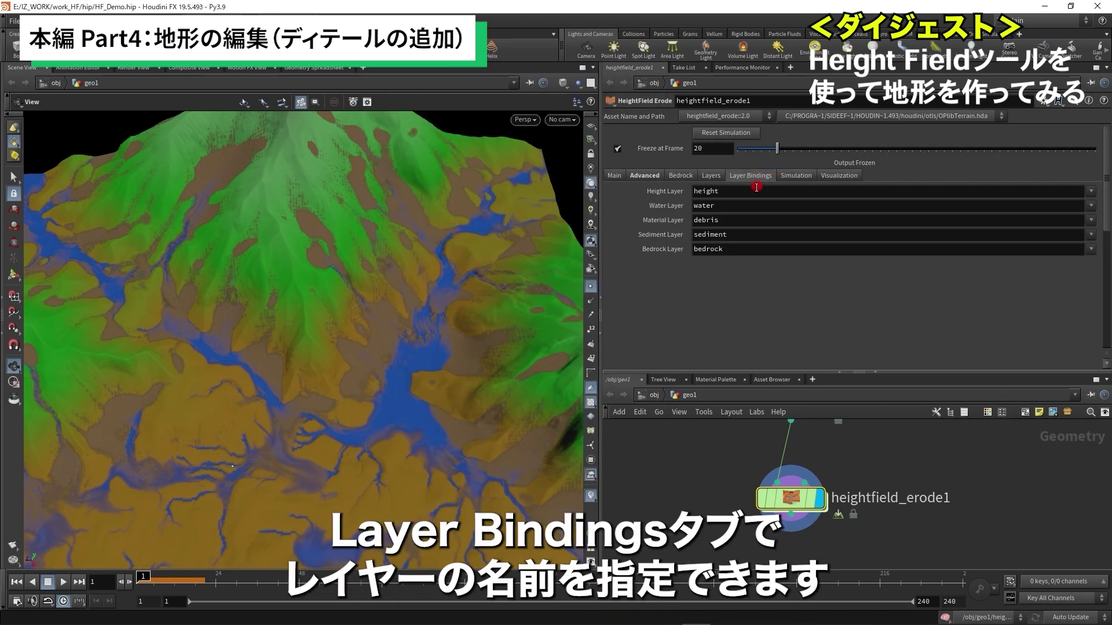
{"action": "left_click", "coordinate": [746, 205]}
{"action": "left_click", "coordinate": [748, 219]}
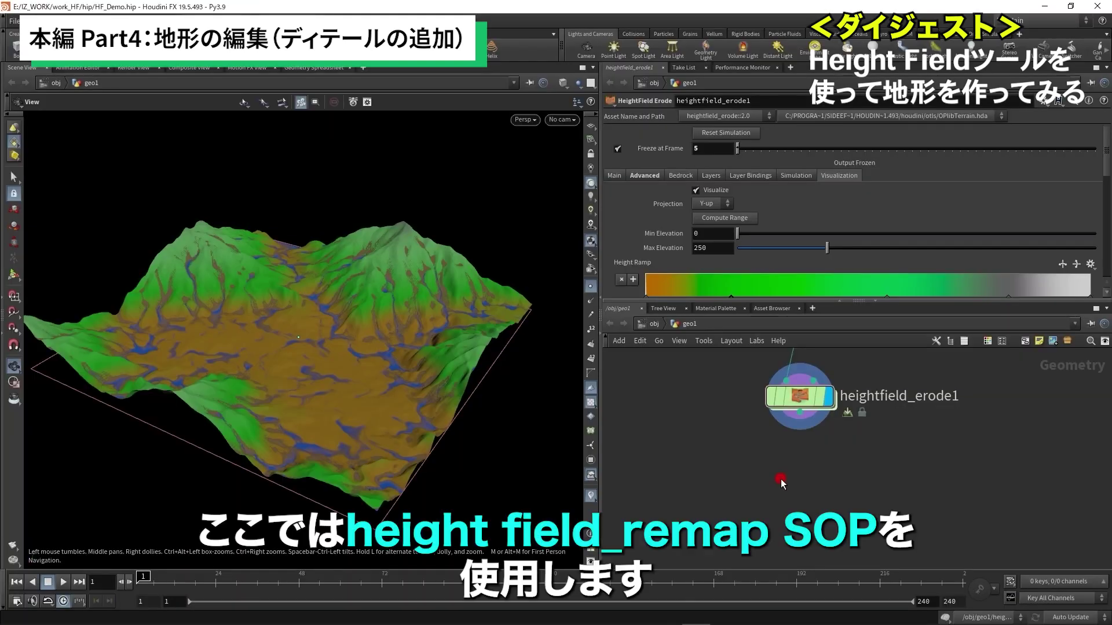
Add a HeightField Remap node below heightfield_erode1.
{"action": "key", "text": "Tab"}
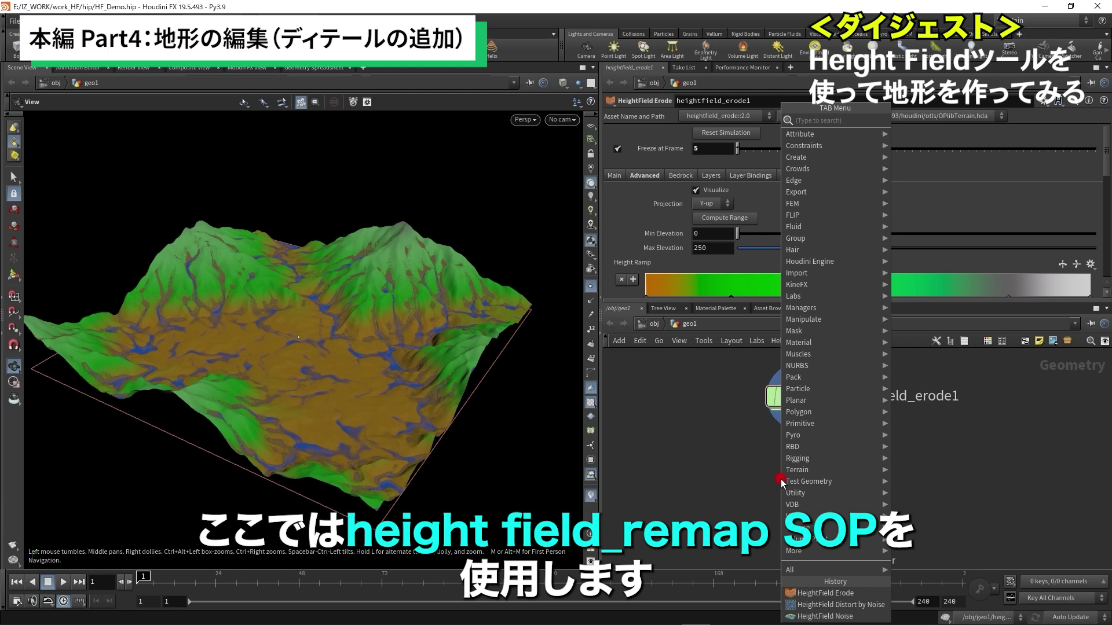
{"action": "type", "text": "heightre"}
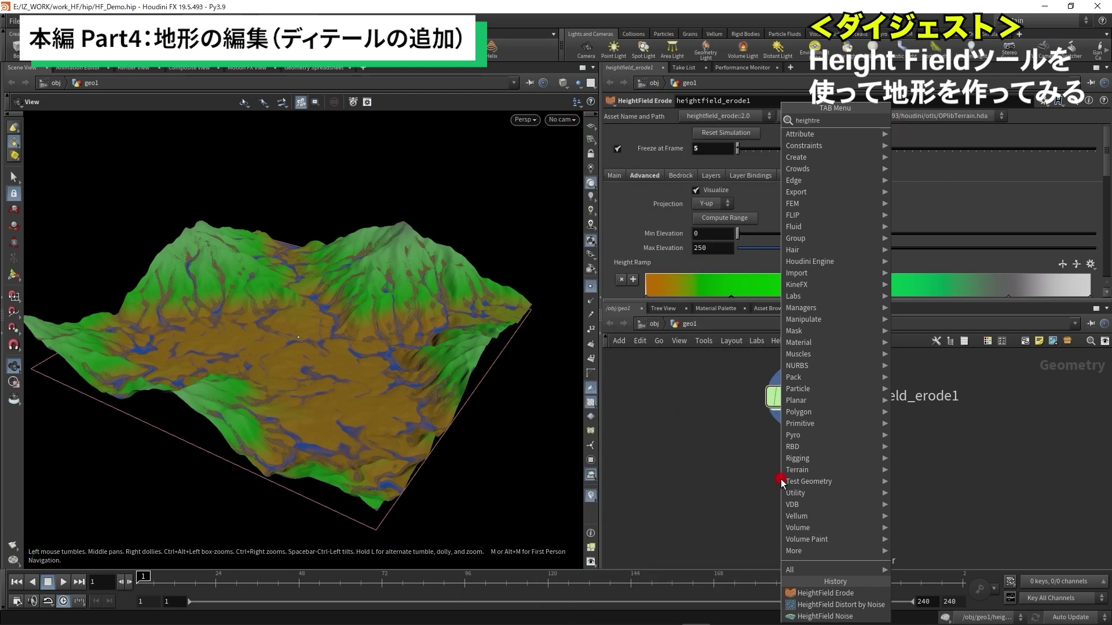
{"action": "key", "text": "Return"}
{"action": "left_click", "coordinate": [780, 479]}
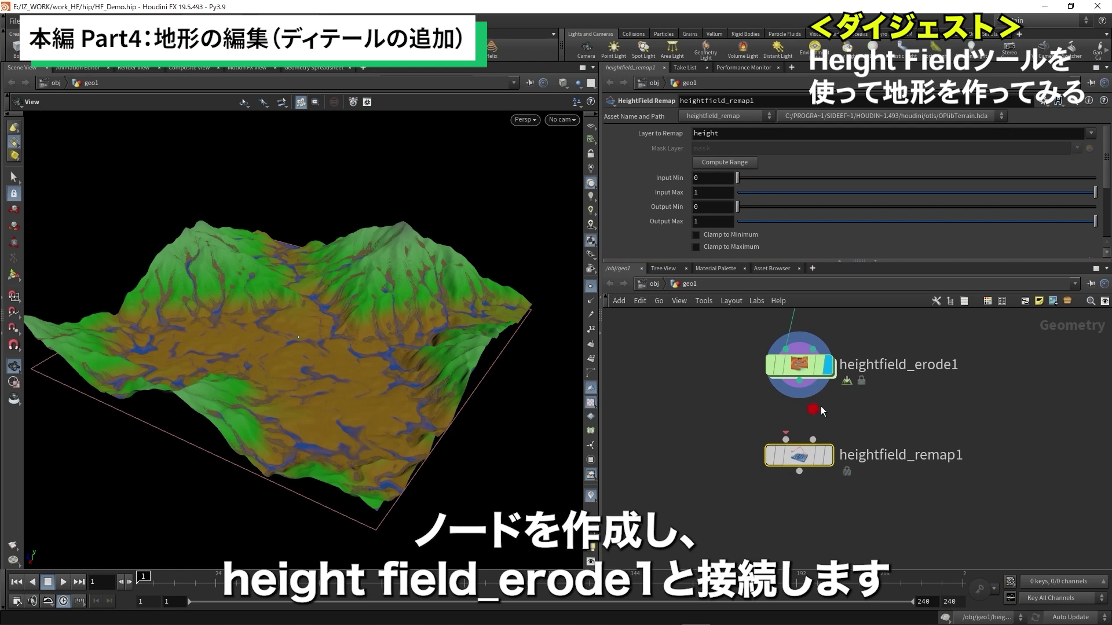
Connect heightfield_erode1 to heightfield_remap1 and display the remap node's result.
{"action": "left_click_drag", "start_coordinate": [801, 430], "coordinate": [776, 461]}
{"action": "left_click_drag", "start_coordinate": [653, 451], "coordinate": [902, 547]}
{"action": "mouse_move", "coordinate": [822, 485]}
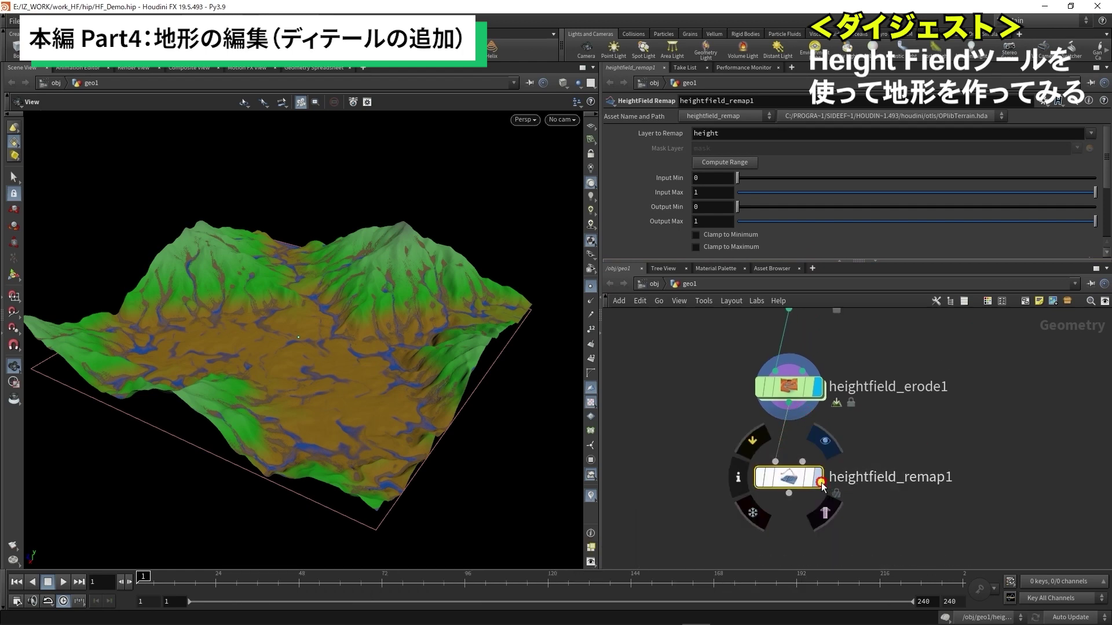
{"action": "left_click_drag", "start_coordinate": [699, 442], "coordinate": [843, 512]}
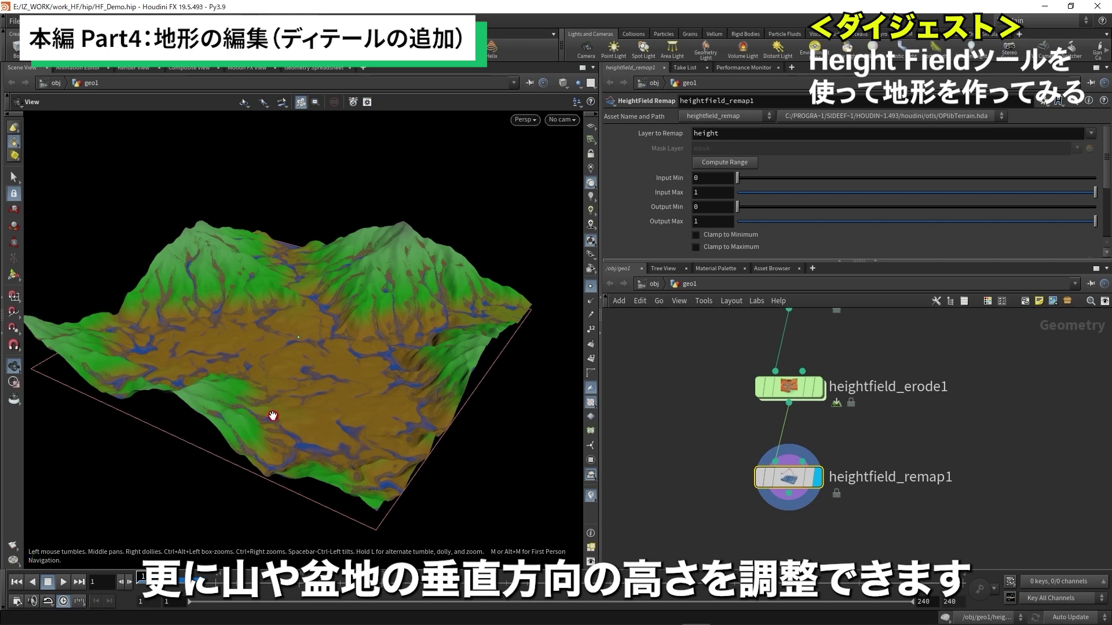
{"action": "left_click_drag", "start_coordinate": [294, 425], "coordinate": [293, 410]}
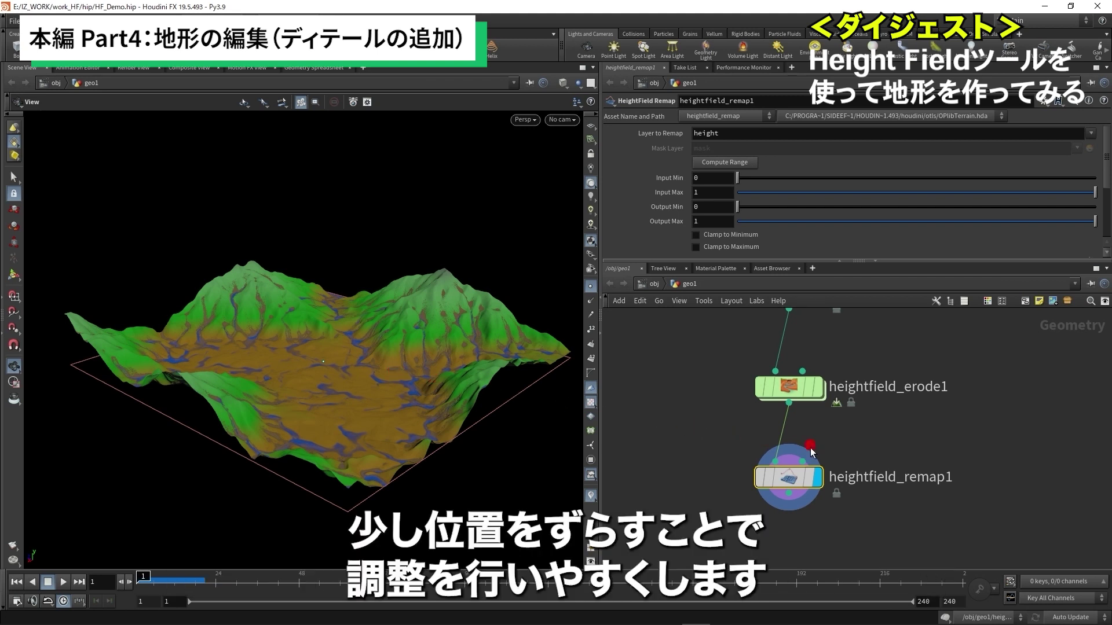
{"action": "left_click_drag", "start_coordinate": [392, 431], "coordinate": [367, 394]}
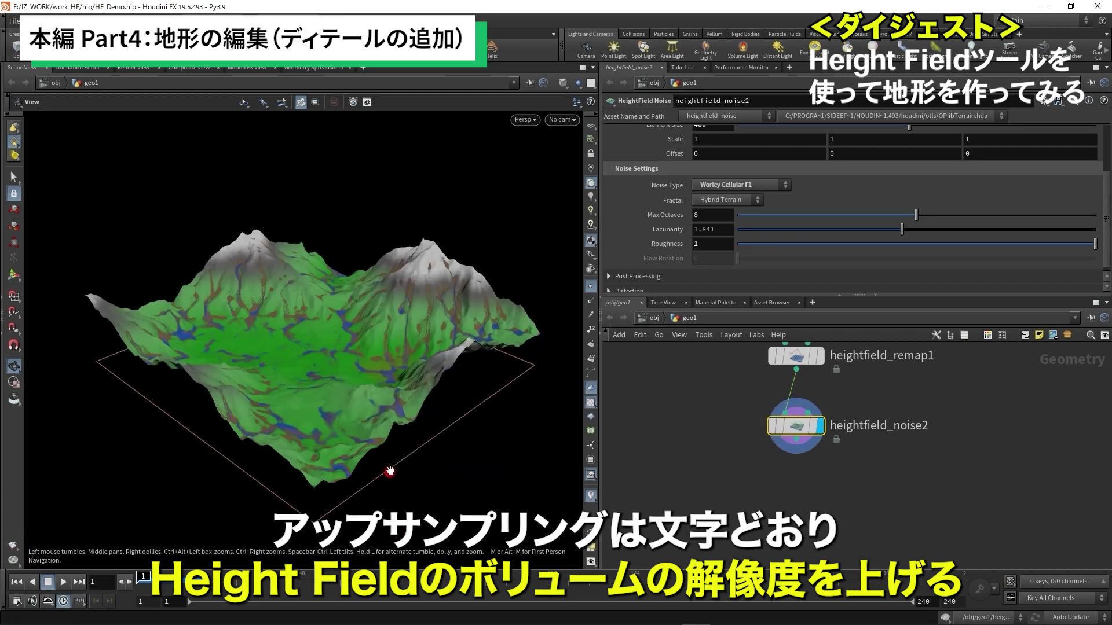
Add a HeightField Resample node below heightfield_noise2.
{"action": "left_click_drag", "start_coordinate": [390, 471], "coordinate": [376, 470]}
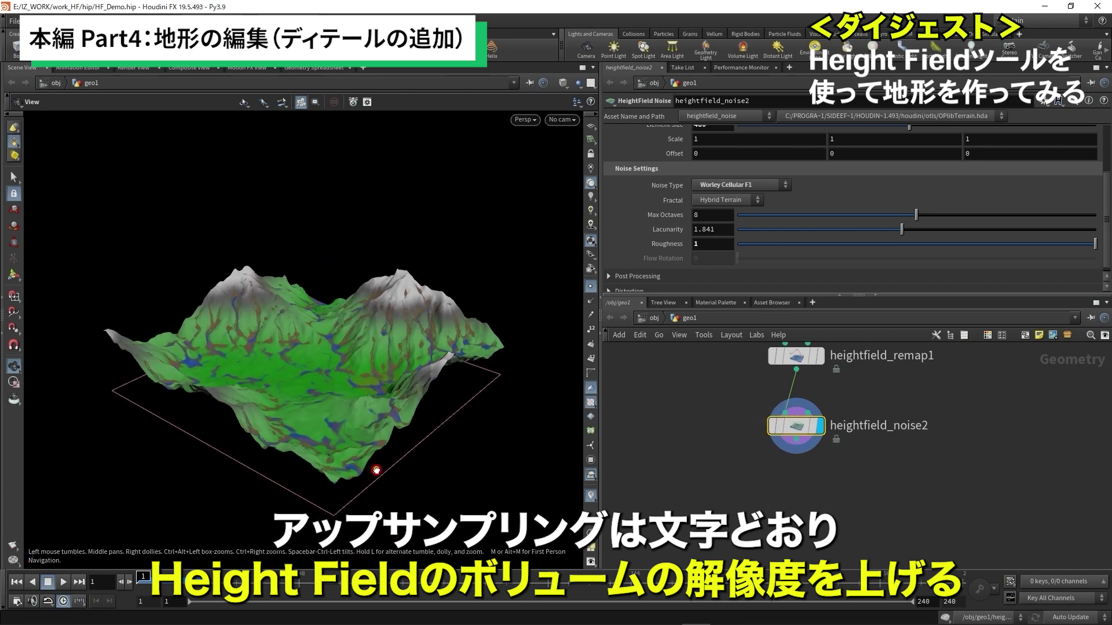
{"action": "scroll", "coordinate": [802, 490], "scroll_direction": "up", "scroll_amount": 1}
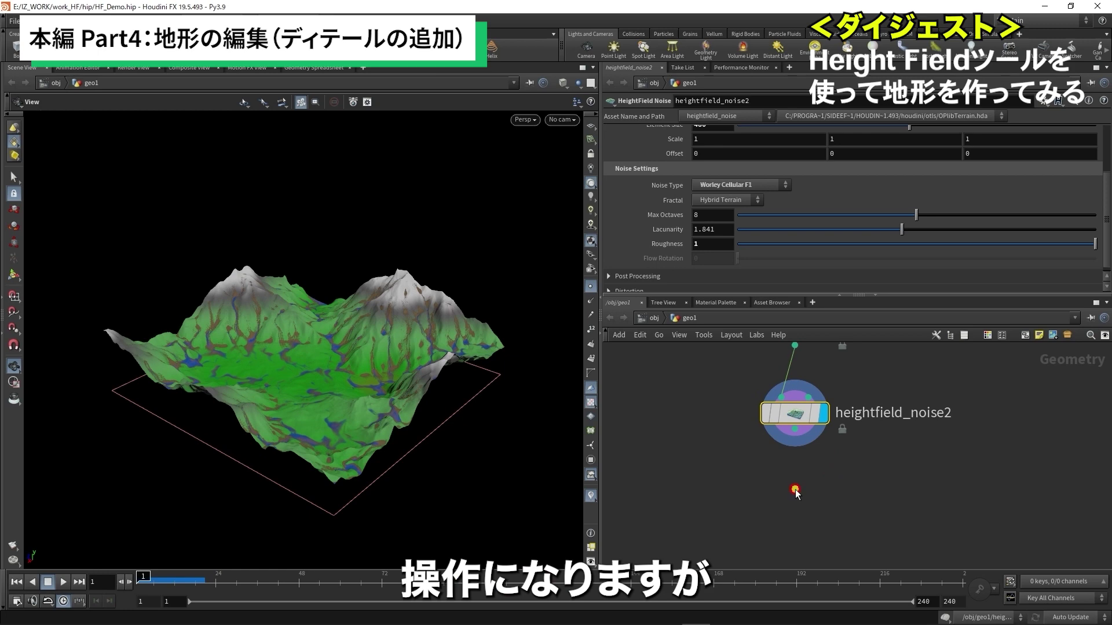
{"action": "key", "text": "Tab"}
{"action": "key", "text": "Escape"}
{"action": "key", "text": "Tab"}
{"action": "type", "text": "h"}
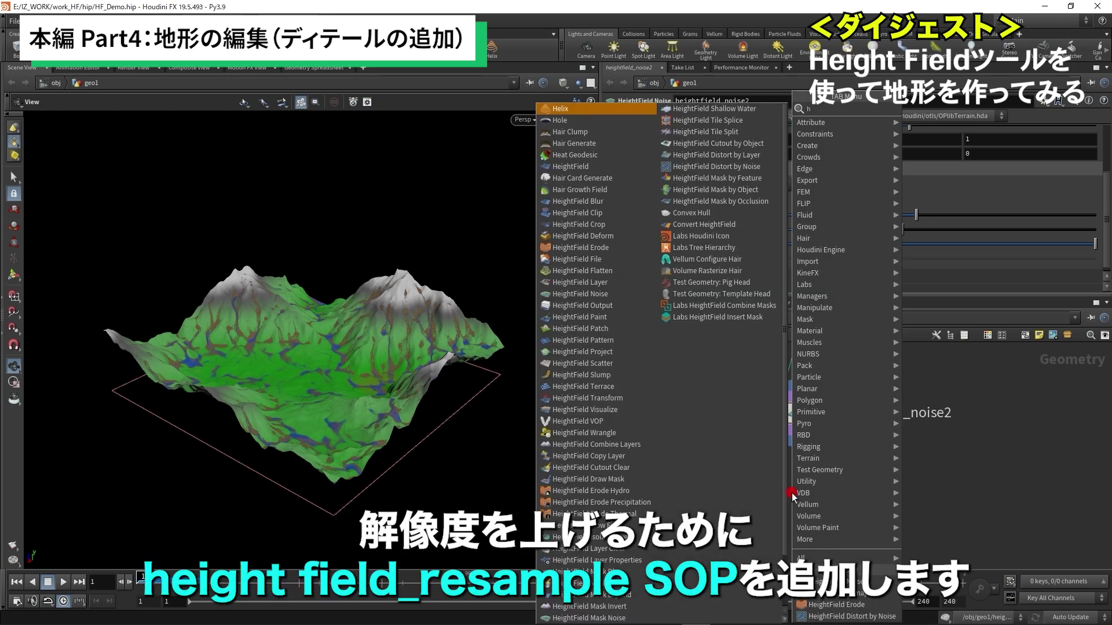
{"action": "type", "text": "eight"}
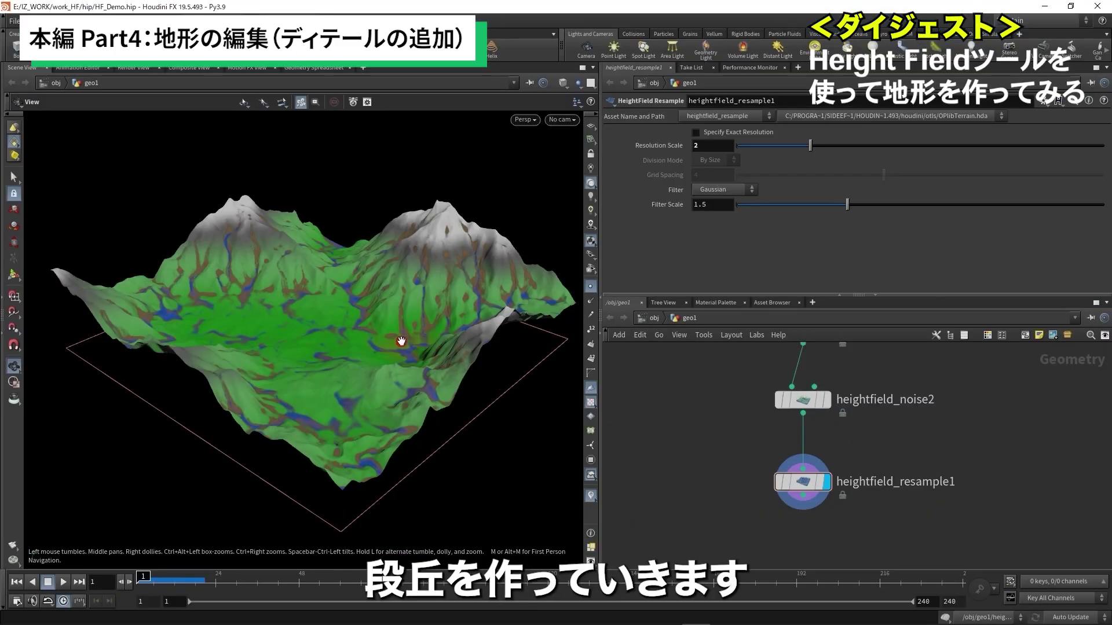
Add a HeightField Terrace node and place it below heightfield_resample1.
{"action": "left_click_drag", "start_coordinate": [397, 339], "coordinate": [399, 322]}
{"action": "scroll", "coordinate": [704, 463], "scroll_direction": "up", "scroll_amount": 2}
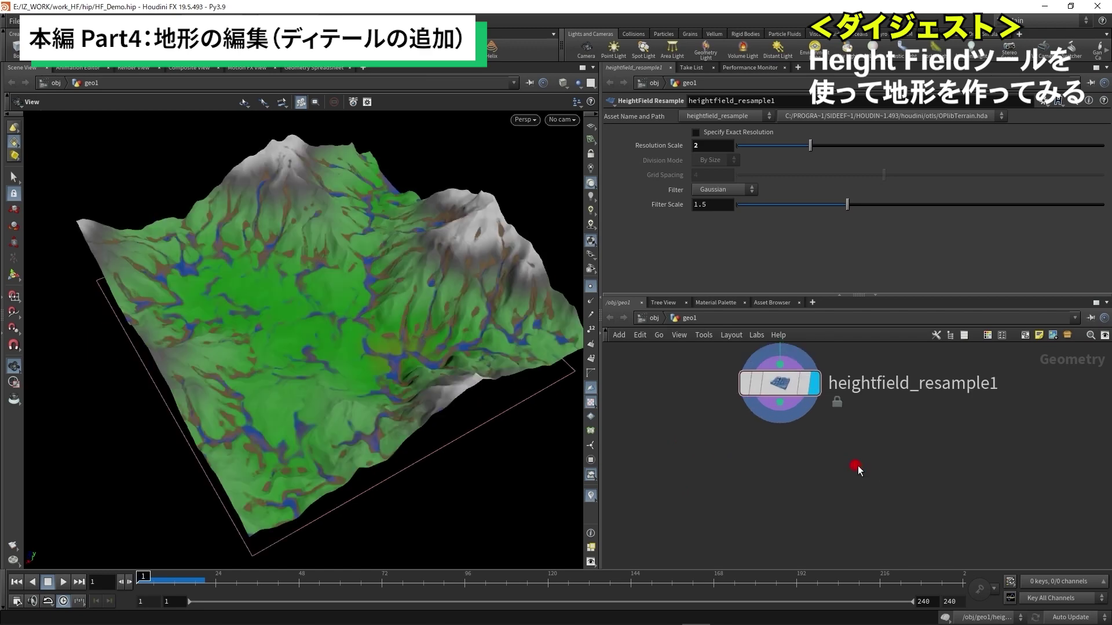
{"action": "key", "text": "Tab"}
{"action": "type", "text": "he"}
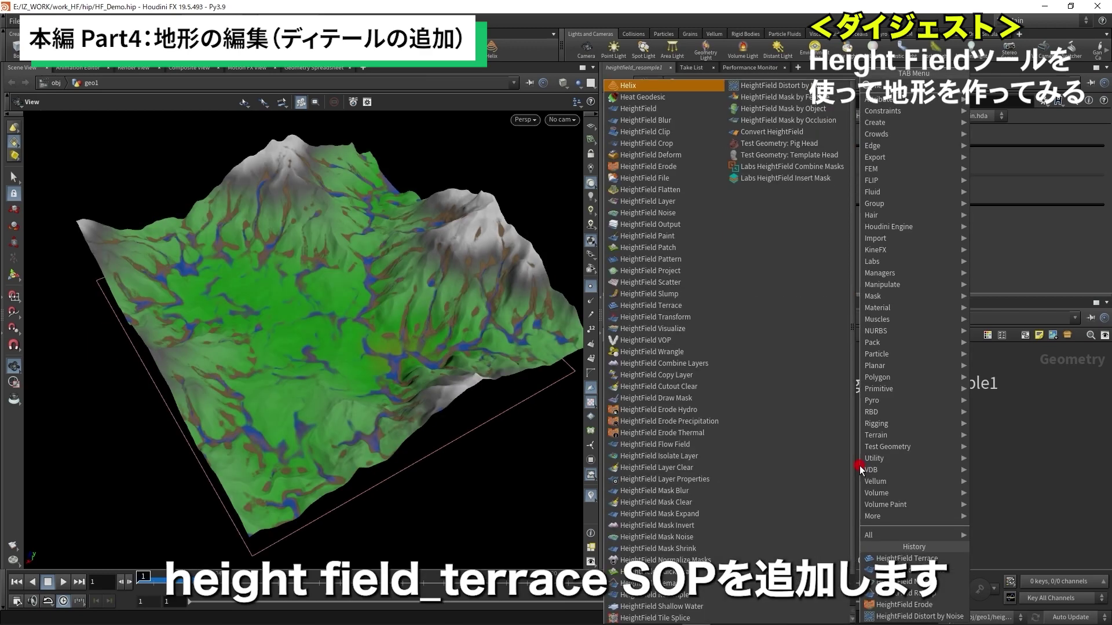
{"action": "type", "text": " ter"}
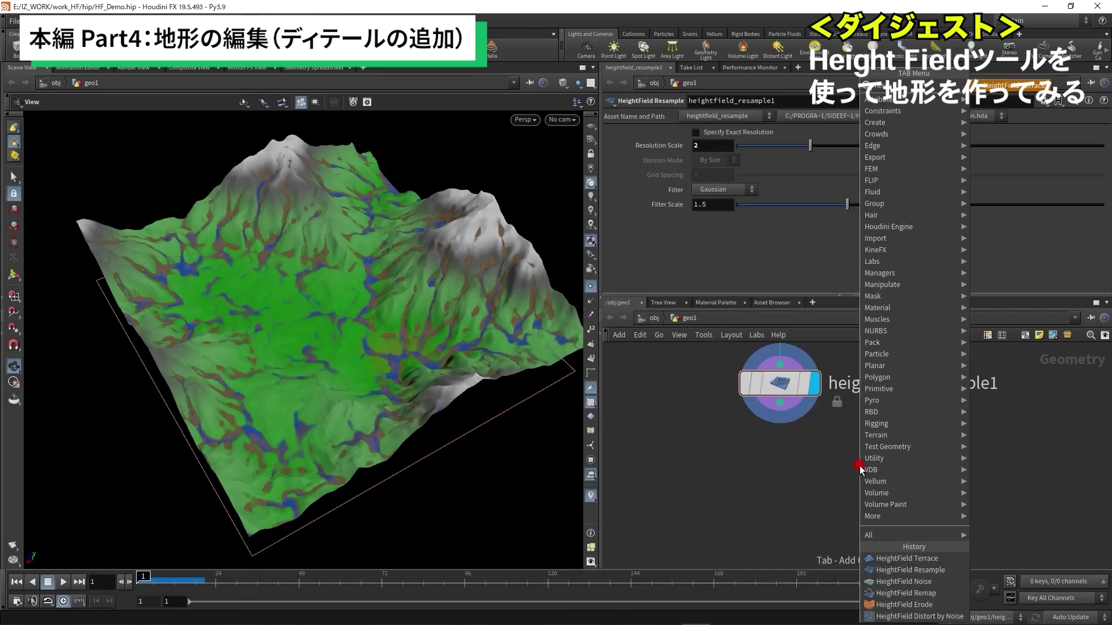
{"action": "key", "text": "Return"}
{"action": "left_click_drag", "start_coordinate": [861, 469], "coordinate": [781, 500]}
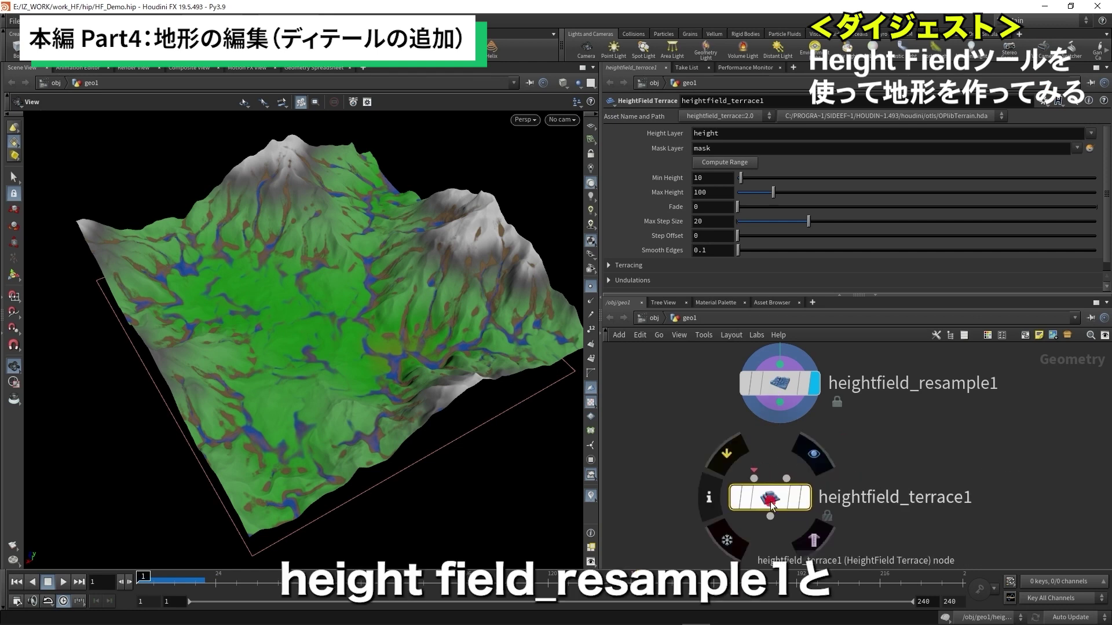
Connect heightfield_resample1 to heightfield_terrace1, display the terrace node and inspect the terraced area.
{"action": "left_click_drag", "start_coordinate": [780, 402], "coordinate": [762, 515]}
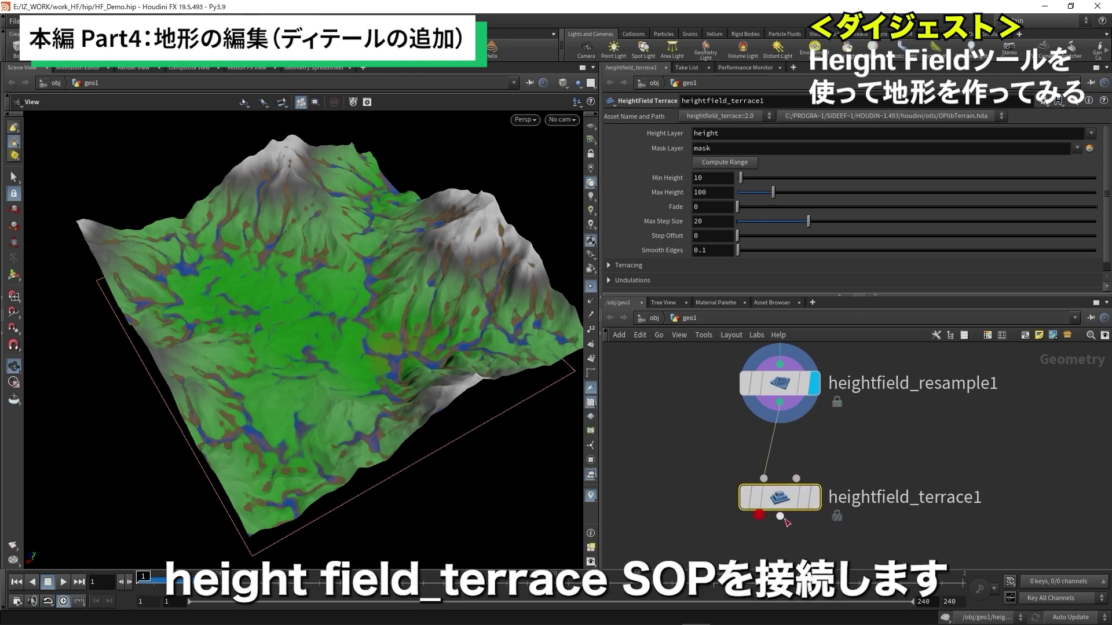
{"action": "left_click", "coordinate": [814, 499]}
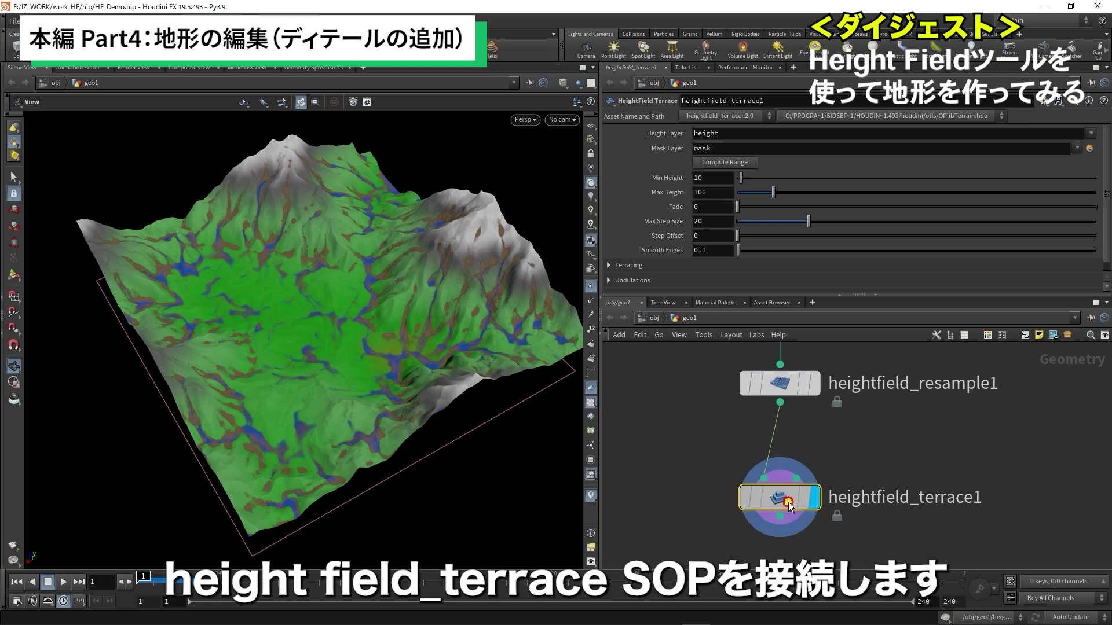
{"action": "left_click_drag", "start_coordinate": [496, 400], "coordinate": [497, 360]}
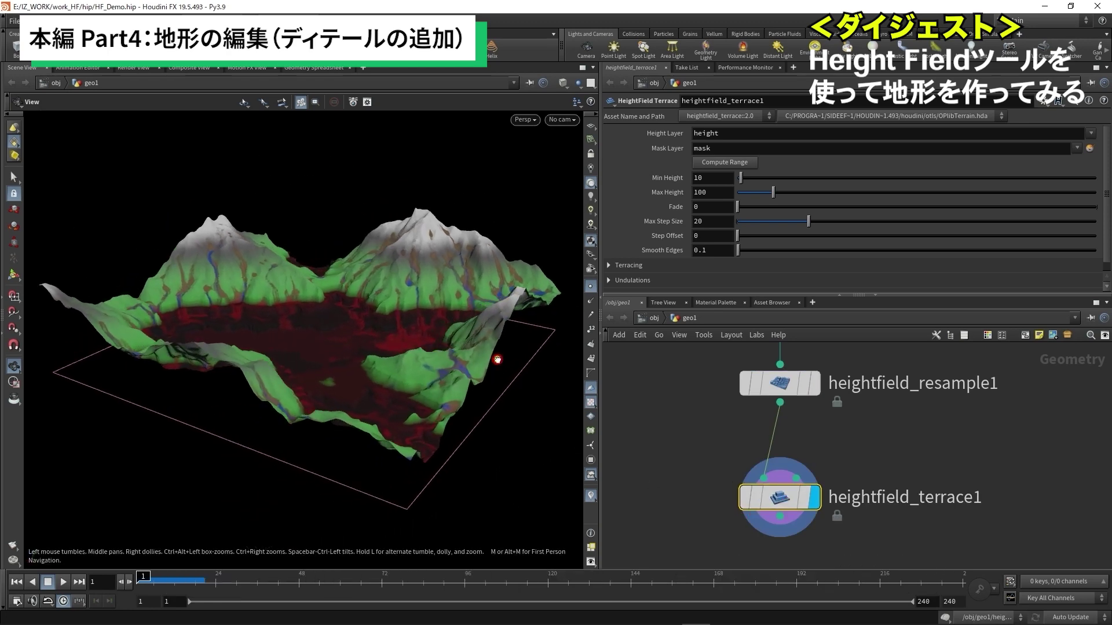
{"action": "left_click_drag", "start_coordinate": [672, 453], "coordinate": [891, 533]}
{"action": "middle_click_drag", "start_coordinate": [890, 533], "coordinate": [897, 508]}
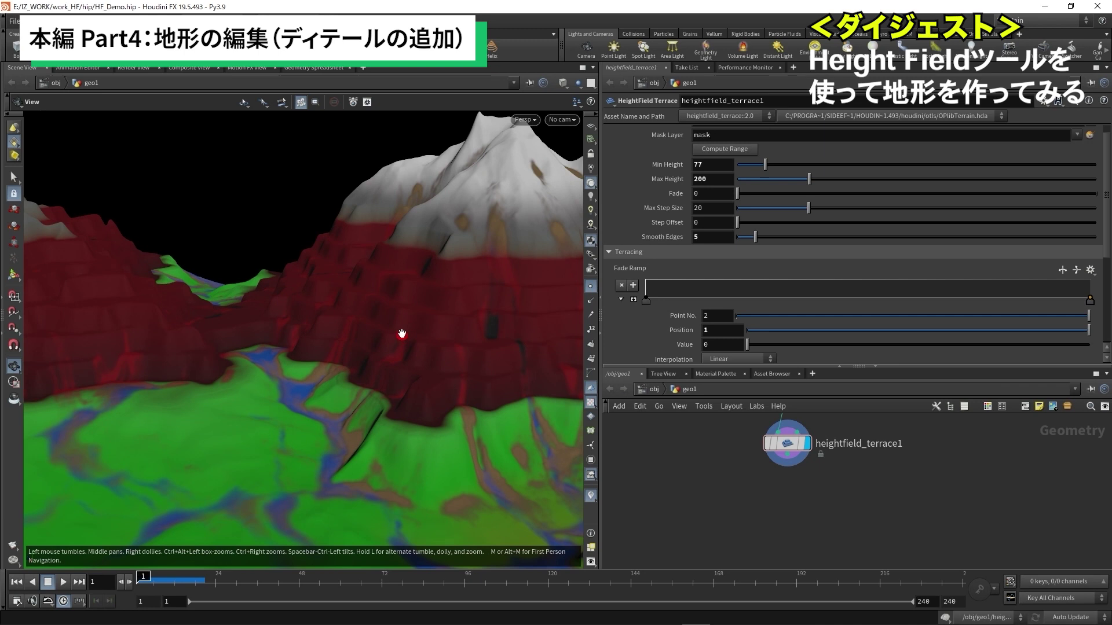
Add a HeightField Blur node and place it below heightfield_terrace1.
{"action": "left_click_drag", "start_coordinate": [391, 332], "coordinate": [325, 280]}
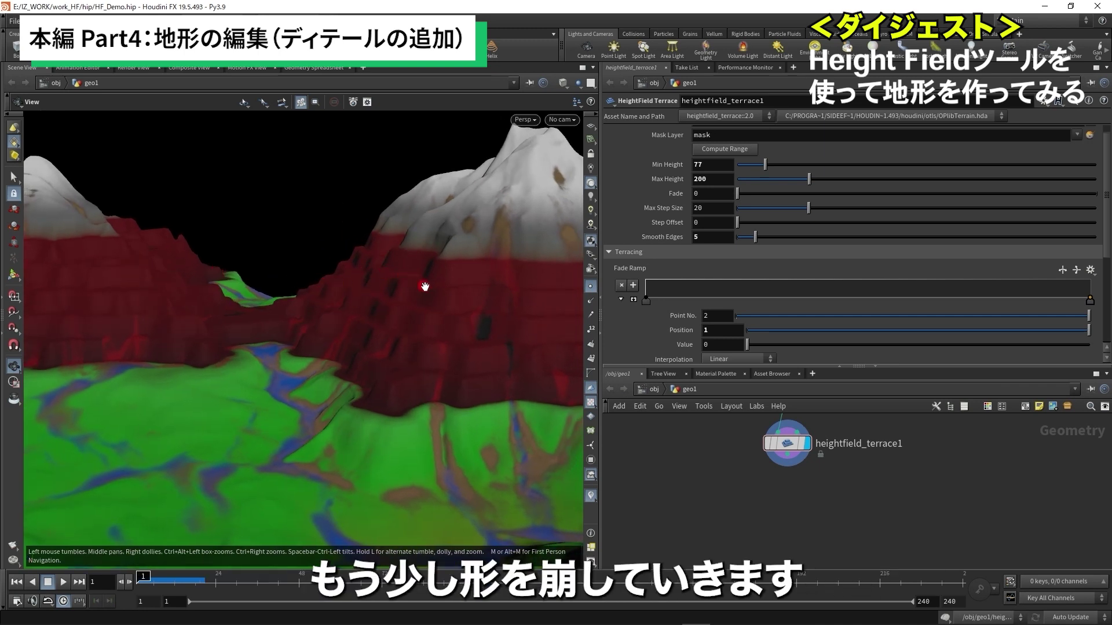
{"action": "mouse_move", "coordinate": [392, 296]}
{"action": "left_mouse_down"}
{"action": "mouse_move", "coordinate": [404, 377]}
{"action": "mouse_move", "coordinate": [418, 374]}
{"action": "left_mouse_up"}
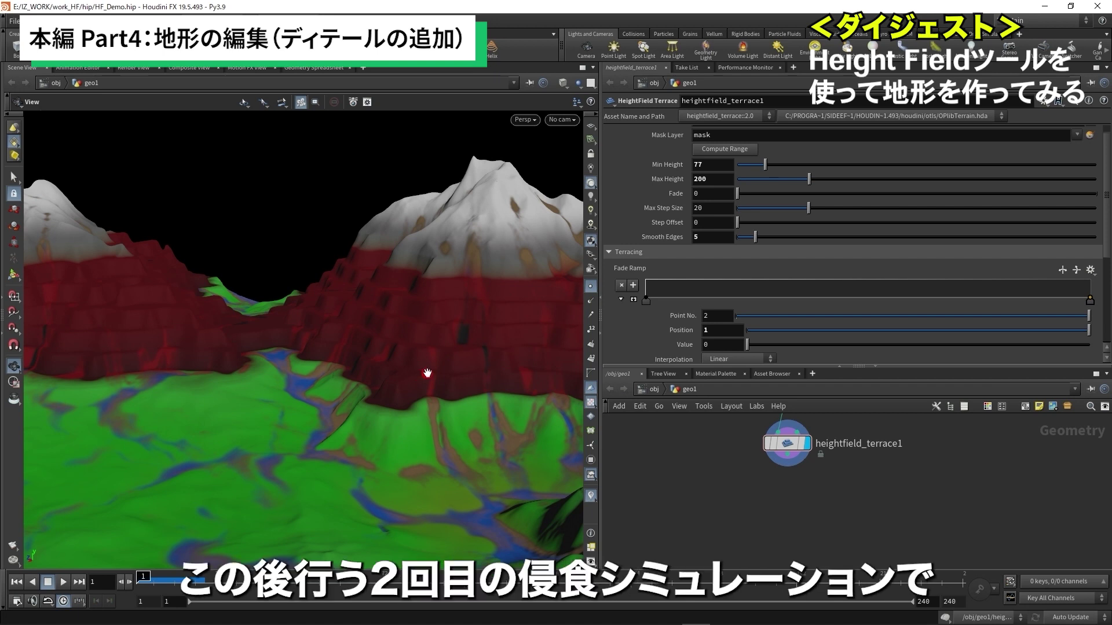
{"action": "mouse_move", "coordinate": [431, 370]}
{"action": "left_mouse_down"}
{"action": "mouse_move", "coordinate": [442, 352]}
{"action": "mouse_move", "coordinate": [467, 412]}
{"action": "left_mouse_up"}
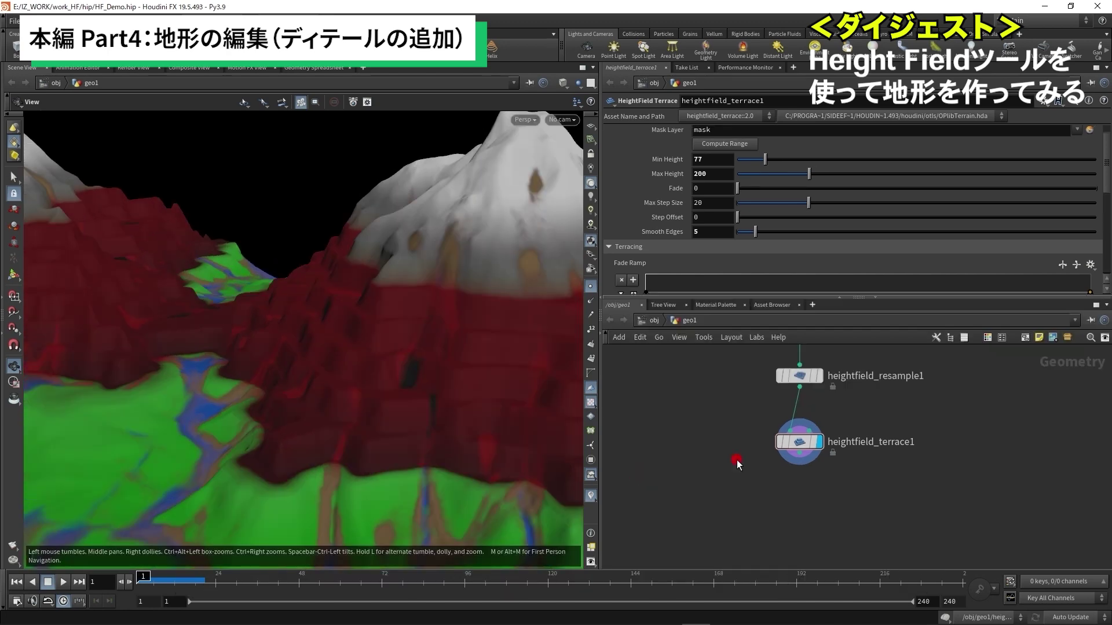
{"action": "right_click", "coordinate": [737, 460]}
{"action": "type", "text": "heigh"}
{"action": "key", "text": "Down"}
{"action": "key", "text": "Return"}
{"action": "left_click", "coordinate": [736, 460]}
{"action": "left_click_drag", "start_coordinate": [736, 460], "coordinate": [793, 508]}
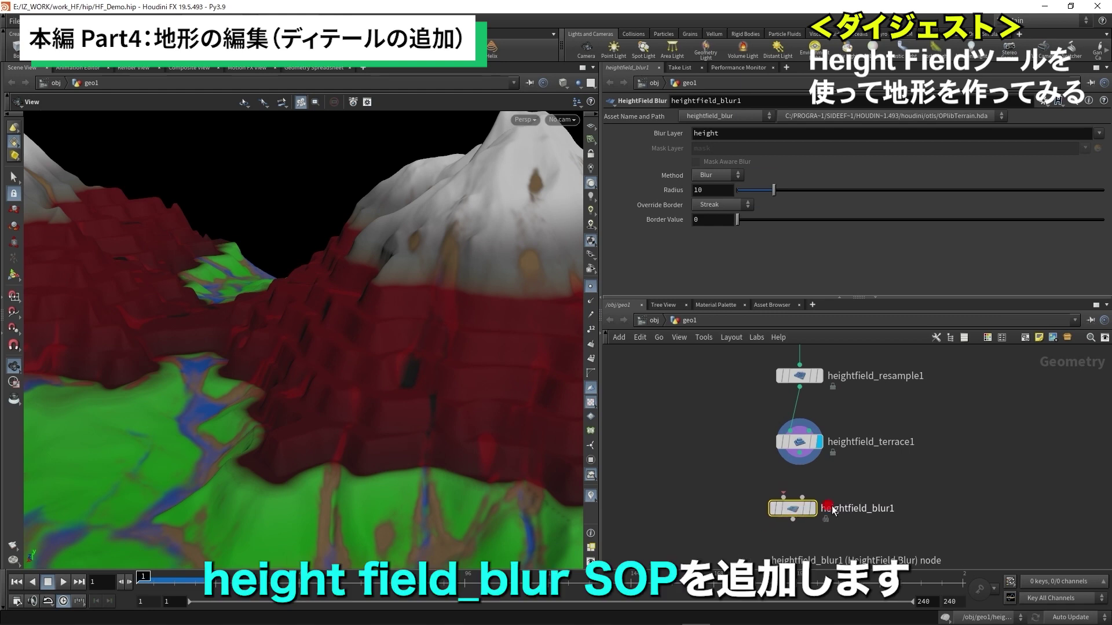
Connect heightfield_terrace1 to heightfield_blur1 and display the blur node's result.
{"action": "middle_click_drag", "start_coordinate": [832, 534], "coordinate": [832, 500]}
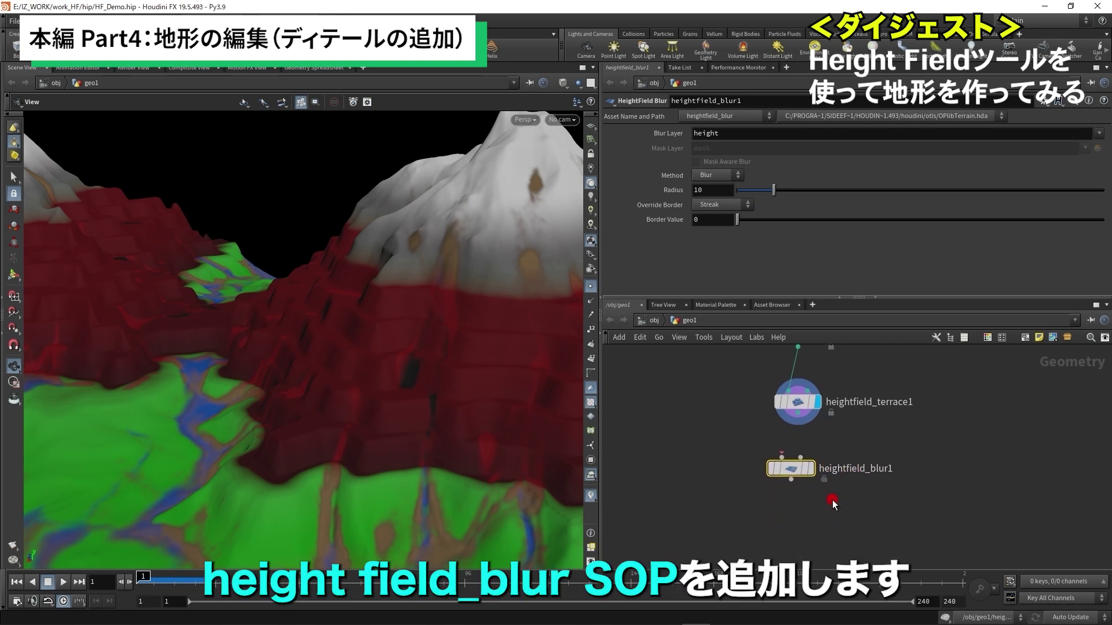
{"action": "scroll", "coordinate": [832, 499], "scroll_direction": "up", "scroll_amount": 3}
{"action": "left_click_drag", "start_coordinate": [785, 459], "coordinate": [794, 468]}
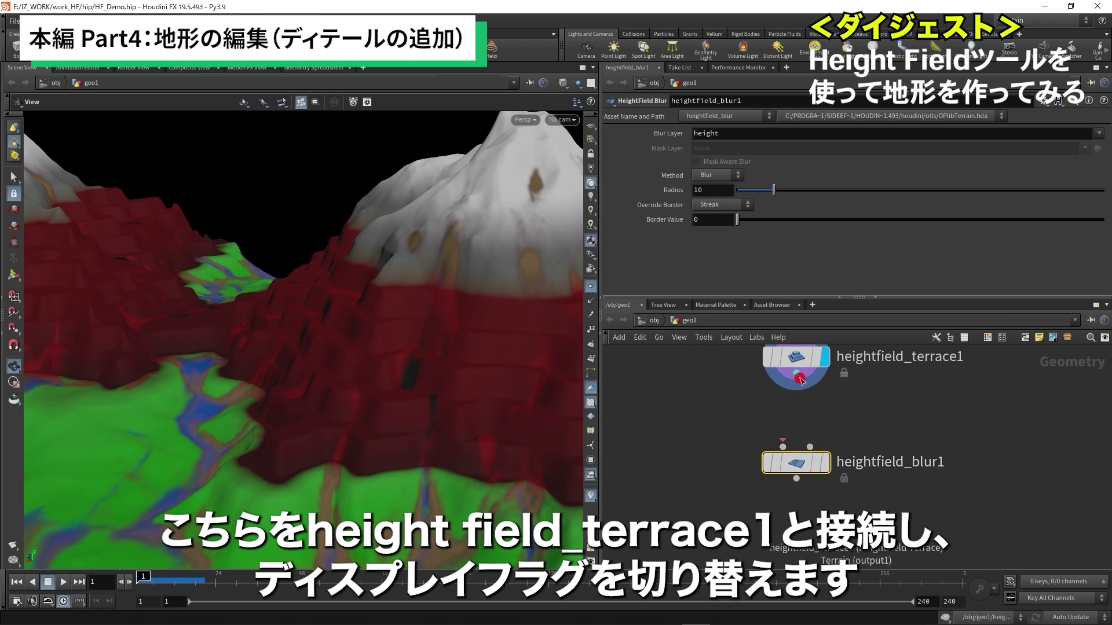
{"action": "left_click_drag", "start_coordinate": [801, 380], "coordinate": [783, 447]}
{"action": "left_click", "coordinate": [806, 464]}
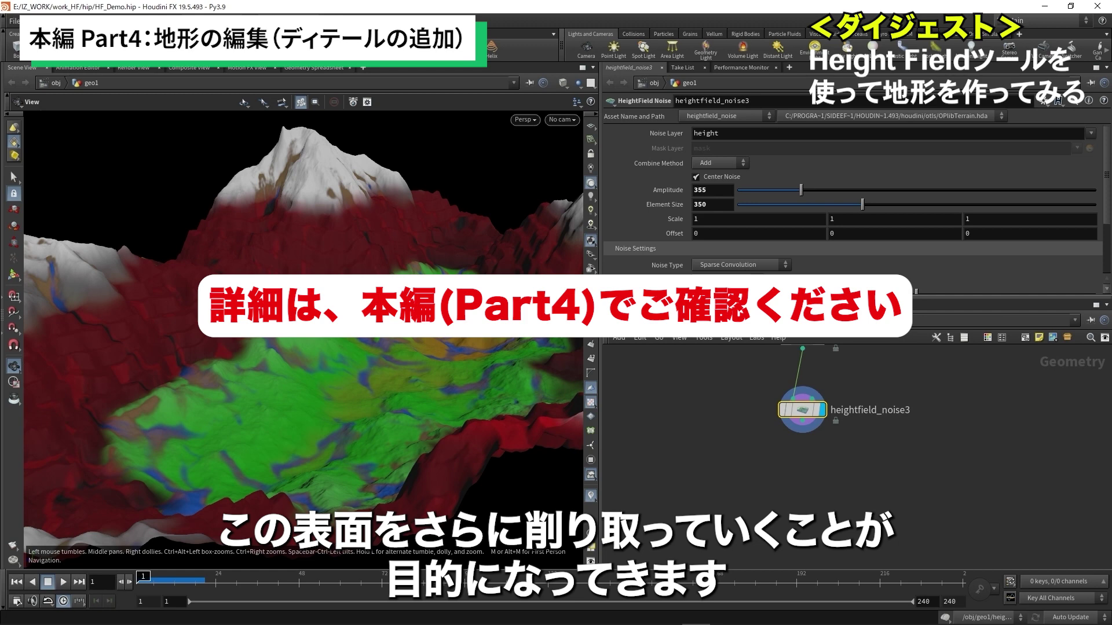
Examine the noise detail and the small terraces on the mountain slopes, up close and from a distance.
{"action": "left_click_drag", "start_coordinate": [301, 370], "coordinate": [243, 370]}
{"action": "scroll", "coordinate": [363, 357], "scroll_direction": "up", "scroll_amount": 3}
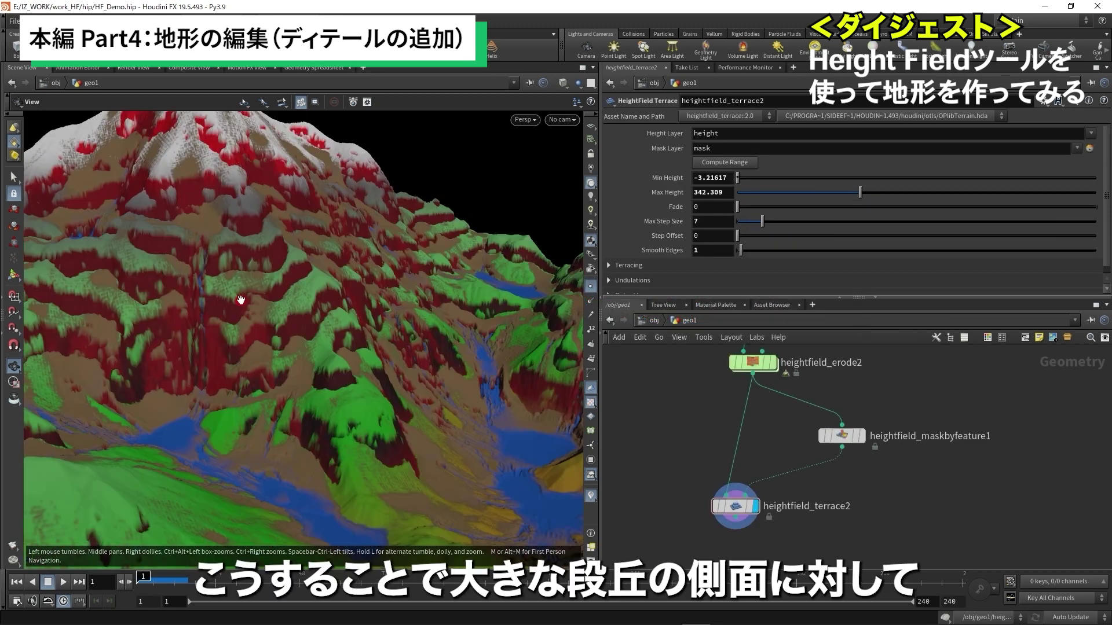
{"action": "left_click_drag", "start_coordinate": [235, 293], "coordinate": [230, 192]}
{"action": "left_click_drag", "start_coordinate": [254, 229], "coordinate": [278, 231]}
{"action": "left_click_drag", "start_coordinate": [298, 272], "coordinate": [278, 315]}
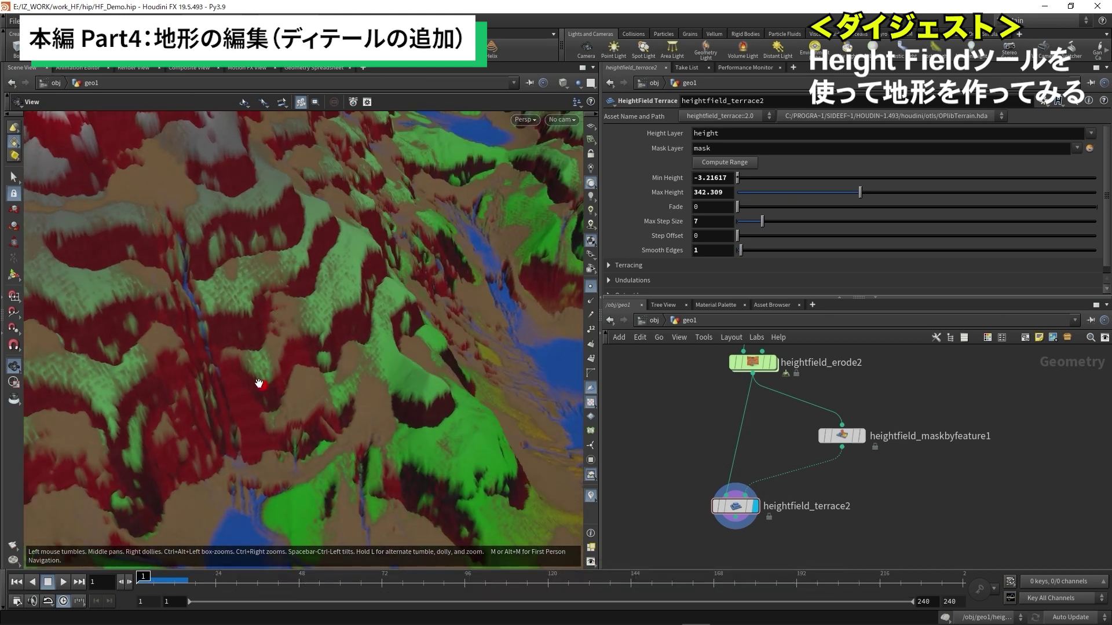
{"action": "scroll", "coordinate": [290, 418], "scroll_direction": "down", "scroll_amount": 3}
{"action": "left_click_drag", "start_coordinate": [290, 418], "coordinate": [294, 366]}
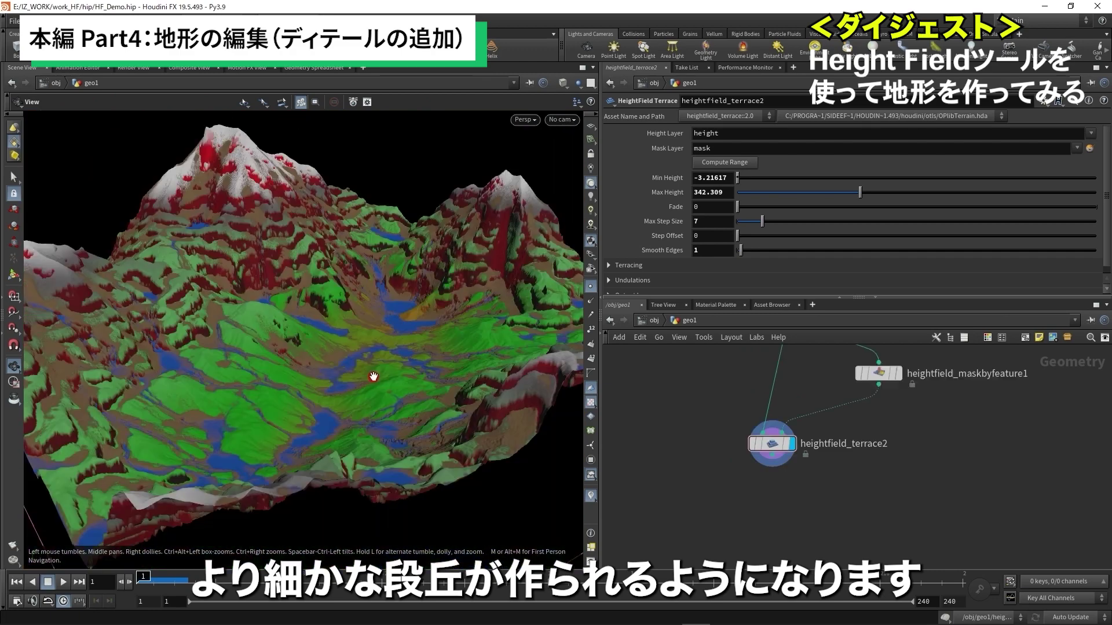
{"action": "left_click_drag", "start_coordinate": [367, 308], "coordinate": [327, 321]}
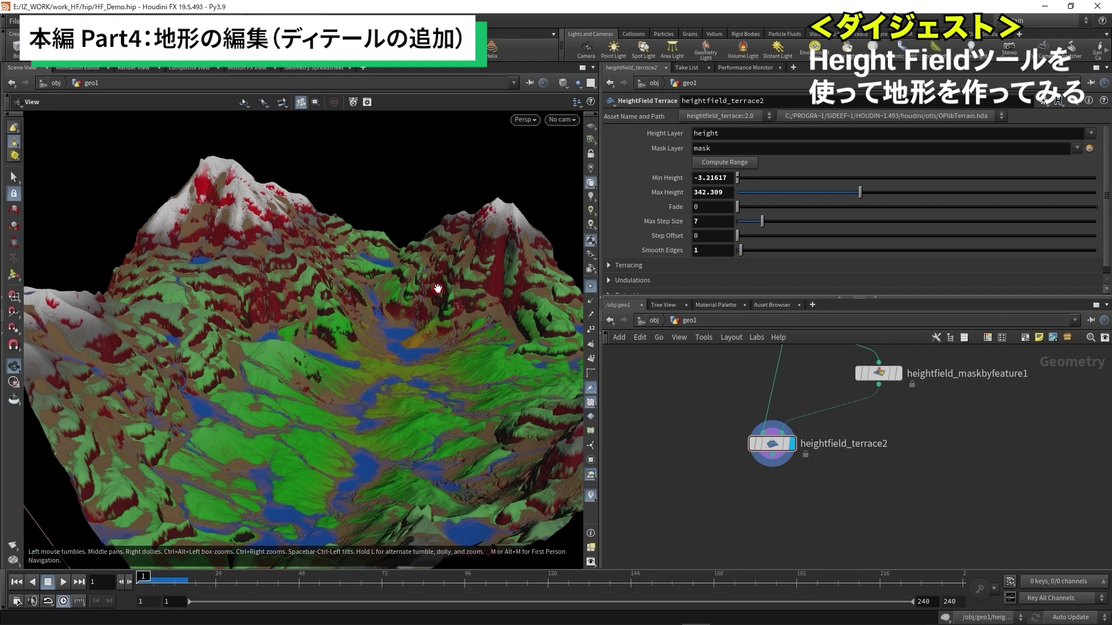
Add a HeightField Mask Clear node and place it below heightfield_terrace2.
{"action": "key", "text": "Tab"}
{"action": "type", "text": "height"}
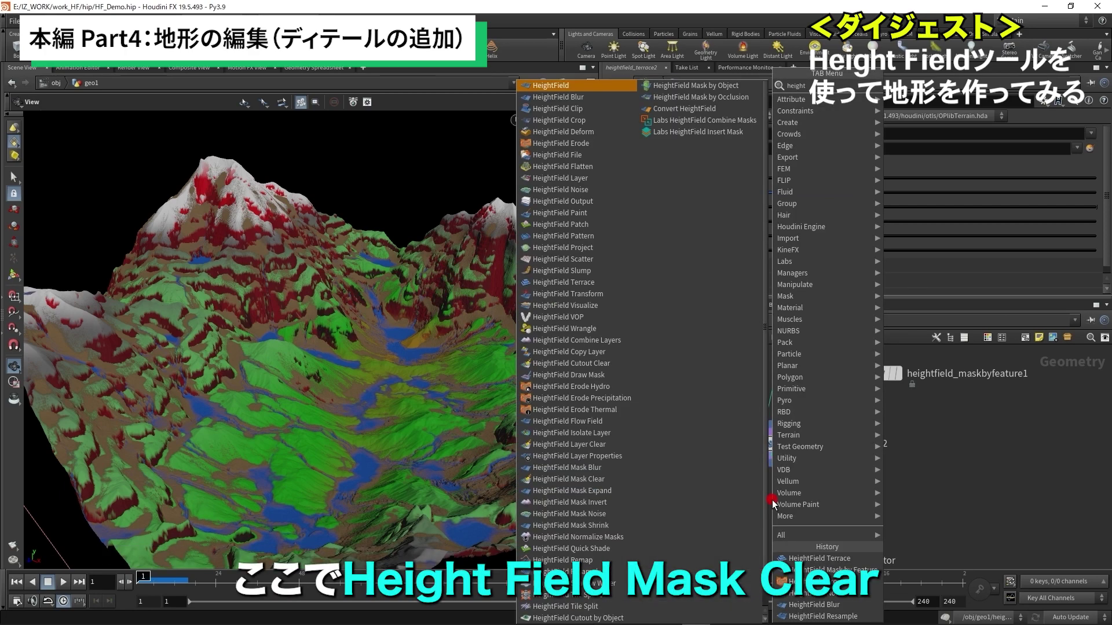
{"action": "type", "text": "m"}
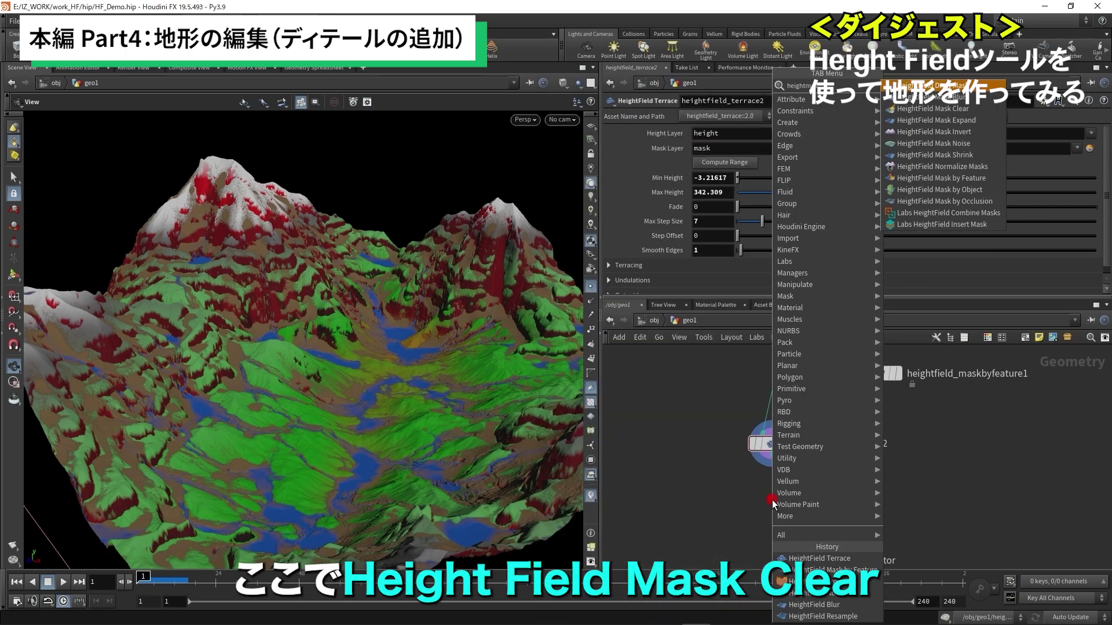
{"action": "left_click", "coordinate": [933, 110]}
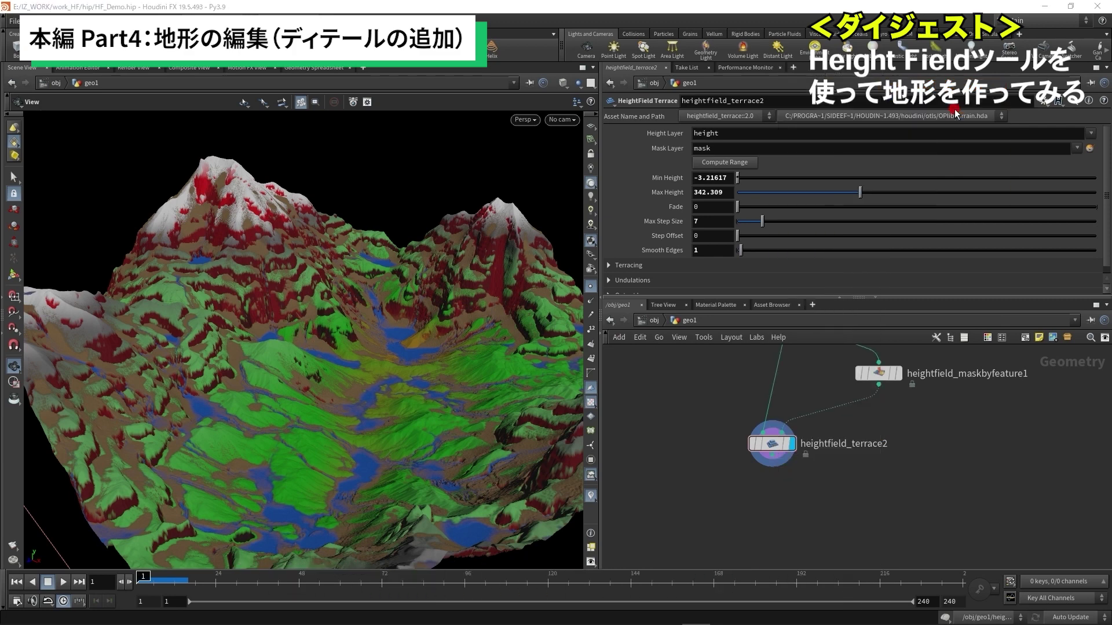
{"action": "left_click", "coordinate": [776, 502]}
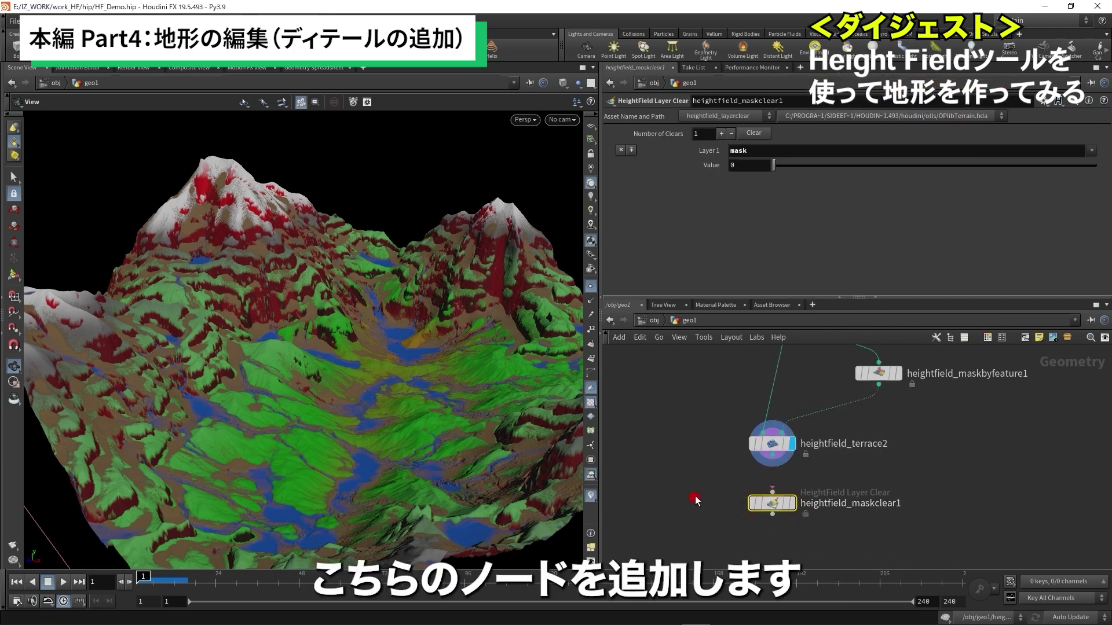
Connect heightfield_terrace2 to heightfield_maskclear1, display the mask clear node and check the terrain without the mask.
{"action": "scroll", "coordinate": [780, 527], "scroll_direction": "up", "scroll_amount": 3}
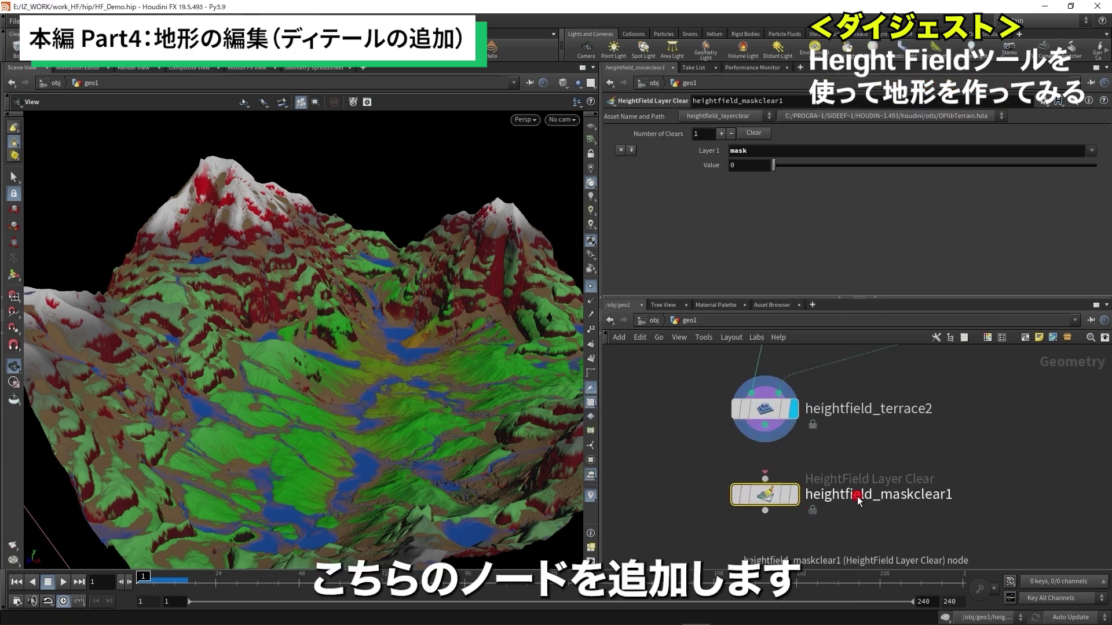
{"action": "left_click_drag", "start_coordinate": [769, 418], "coordinate": [771, 467]}
{"action": "left_click", "coordinate": [798, 486]}
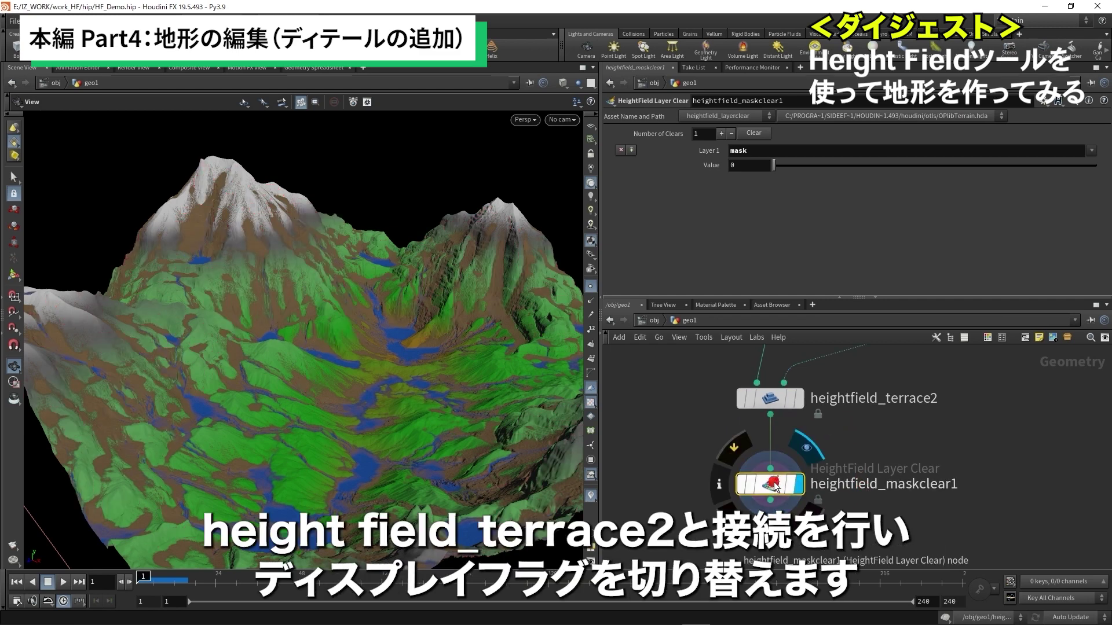
{"action": "double_click", "coordinate": [775, 491]}
{"action": "key", "text": "u"}
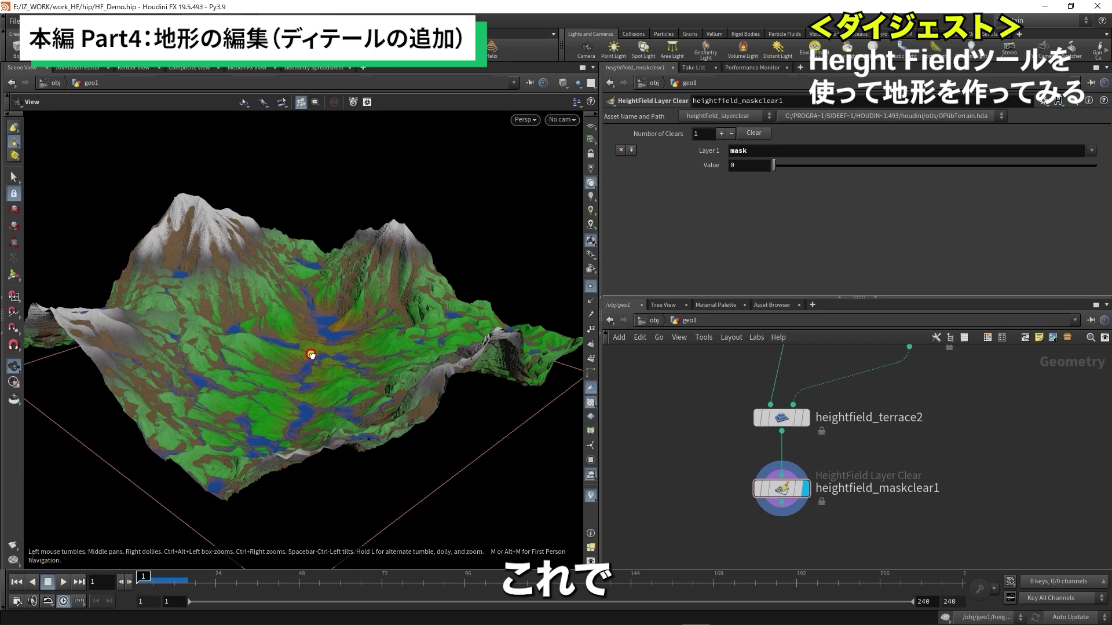
{"action": "left_click_drag", "start_coordinate": [310, 352], "coordinate": [318, 328]}
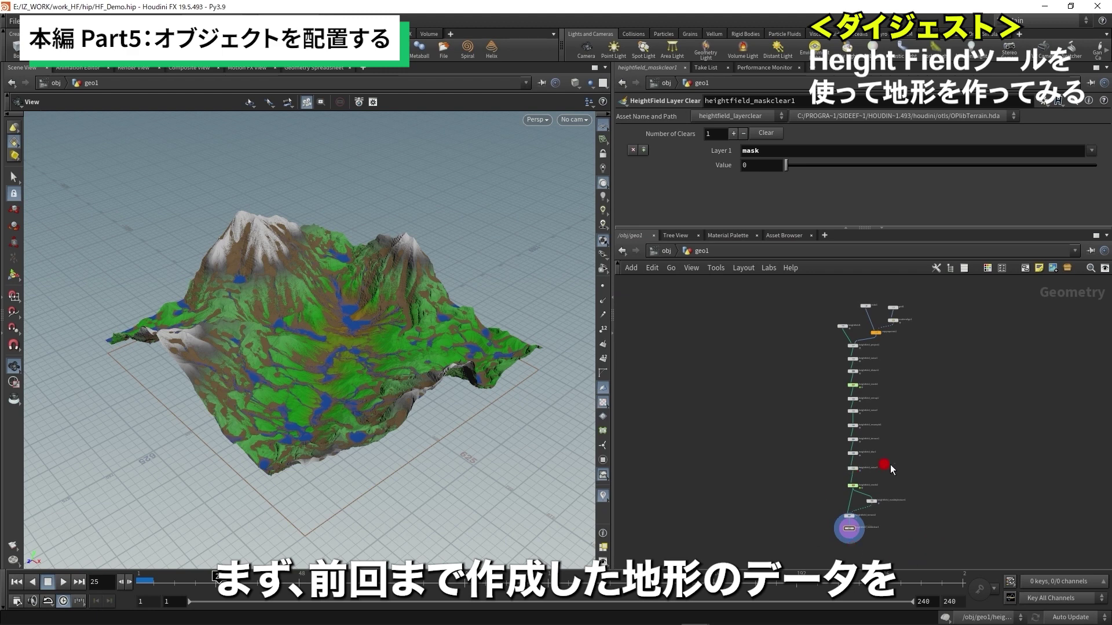
Add a File Cache node and place it below heightfield_maskclear1.
{"action": "middle_click_drag", "start_coordinate": [908, 508], "coordinate": [905, 499]}
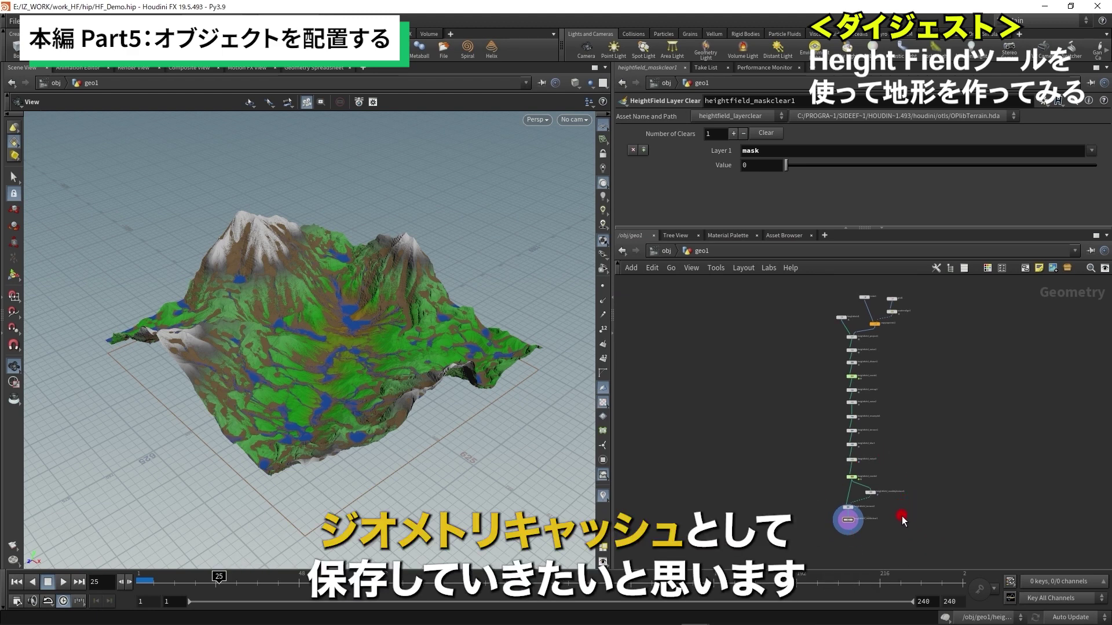
{"action": "key", "text": "f"}
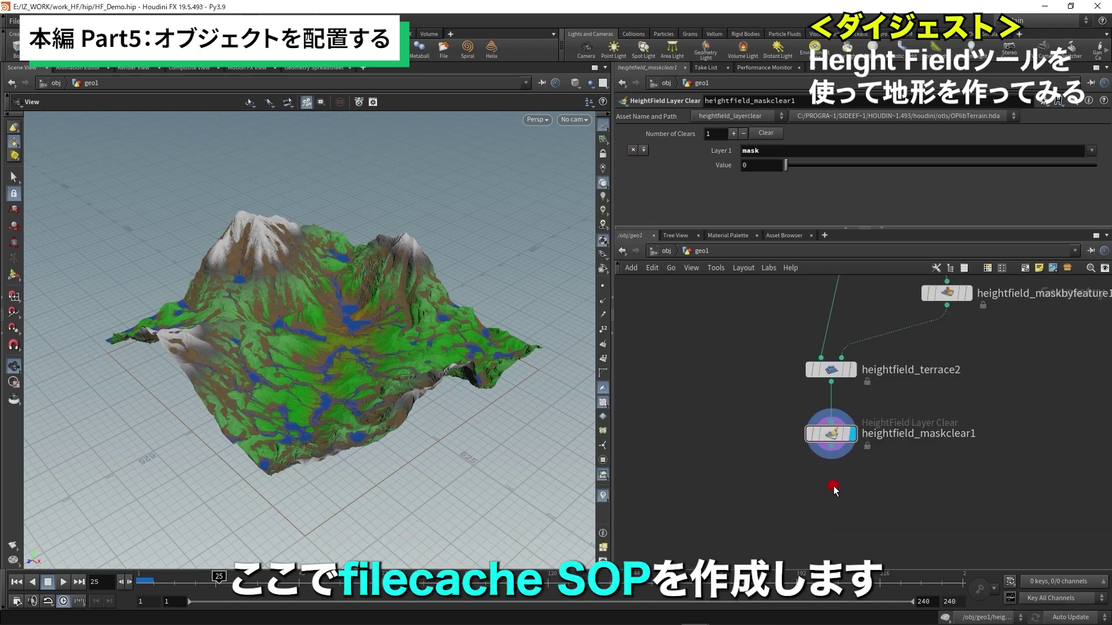
{"action": "key", "text": "Tab"}
{"action": "type", "text": "file"}
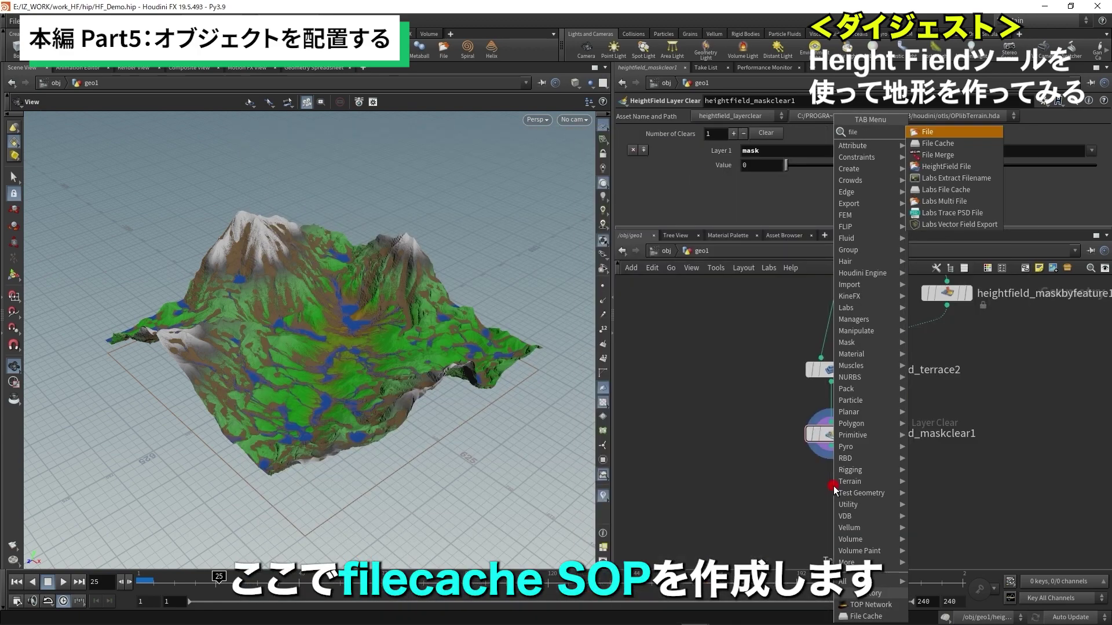
{"action": "key", "text": "Down"}
{"action": "key", "text": "Return"}
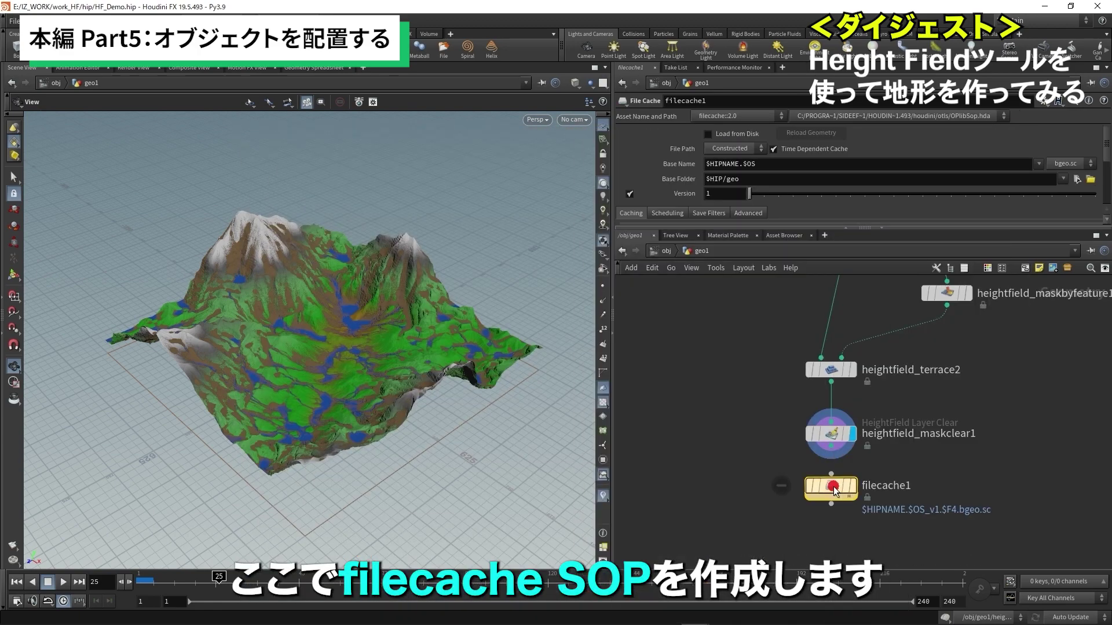
{"action": "left_click", "coordinate": [832, 495]}
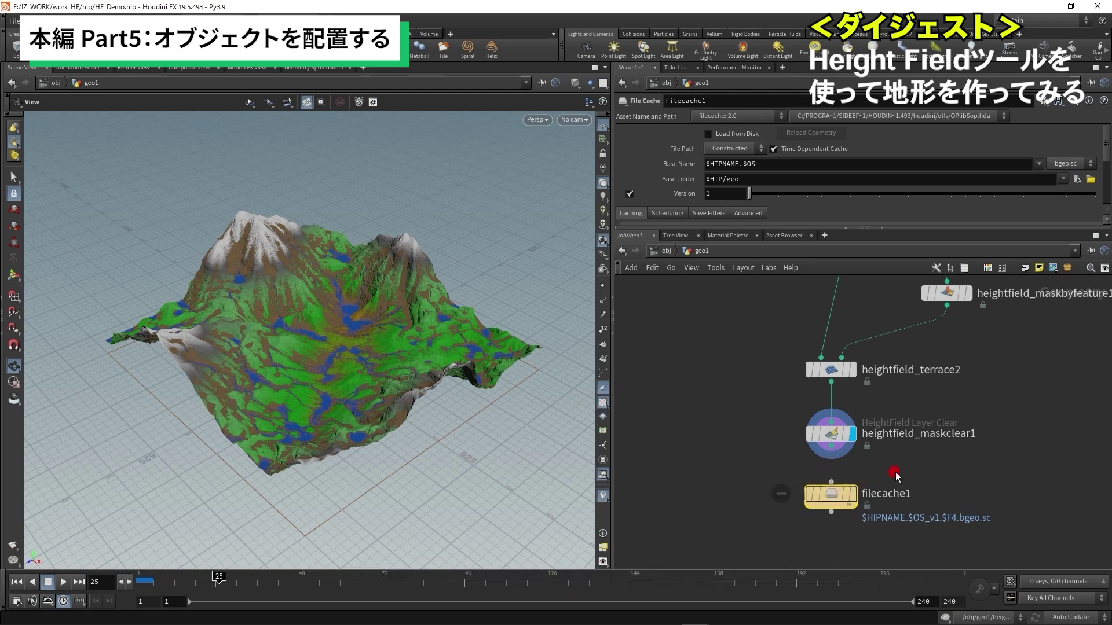
{"action": "middle_click_drag", "start_coordinate": [900, 478], "coordinate": [894, 450]}
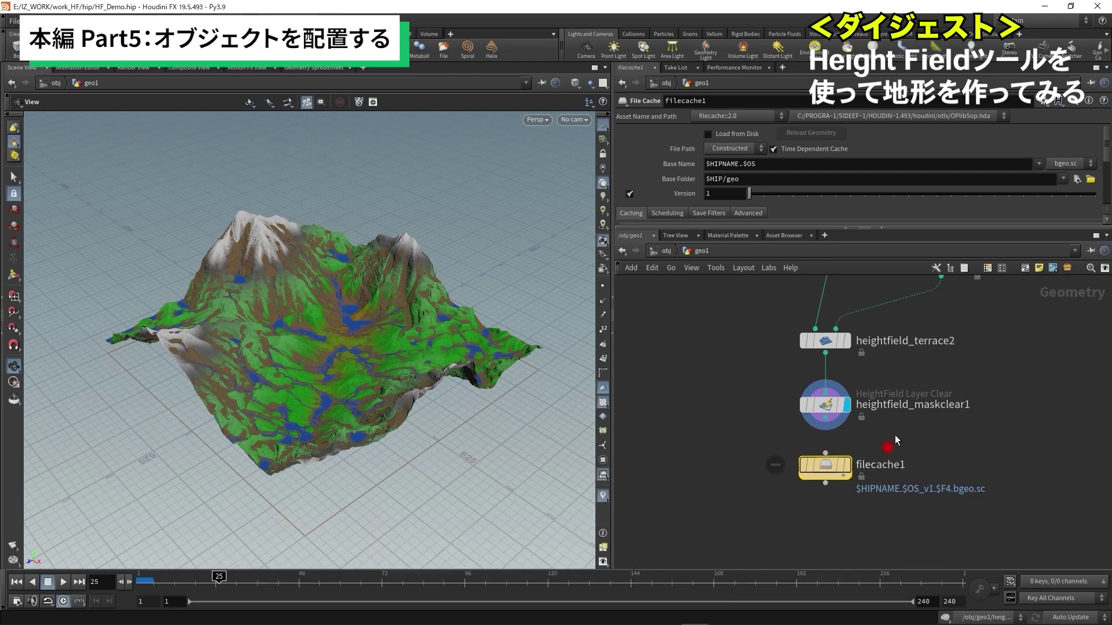
Check the heightfield_erode1 node's freeze settings and move the timeline back to frame 1.
{"action": "scroll", "coordinate": [897, 432], "scroll_direction": "down", "scroll_amount": 3}
{"action": "middle_click_drag", "start_coordinate": [921, 441], "coordinate": [907, 521]}
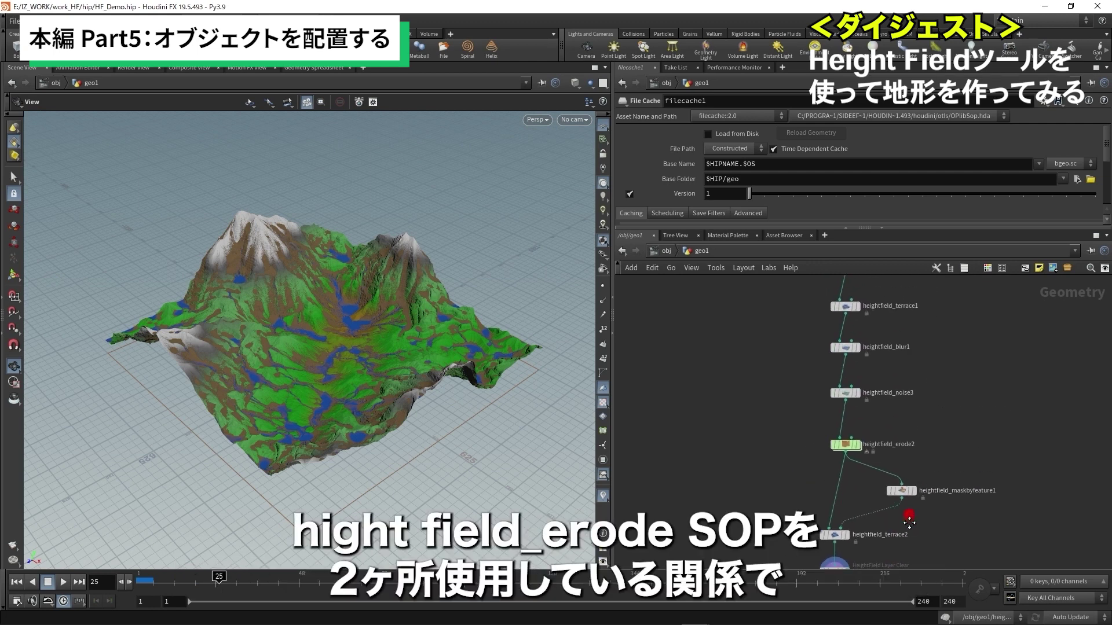
{"action": "scroll", "coordinate": [909, 347], "scroll_direction": "down", "scroll_amount": 3}
{"action": "middle_click_drag", "start_coordinate": [909, 347], "coordinate": [899, 459]}
{"action": "scroll", "coordinate": [875, 349], "scroll_direction": "up", "scroll_amount": 3}
{"action": "left_click", "coordinate": [862, 333]}
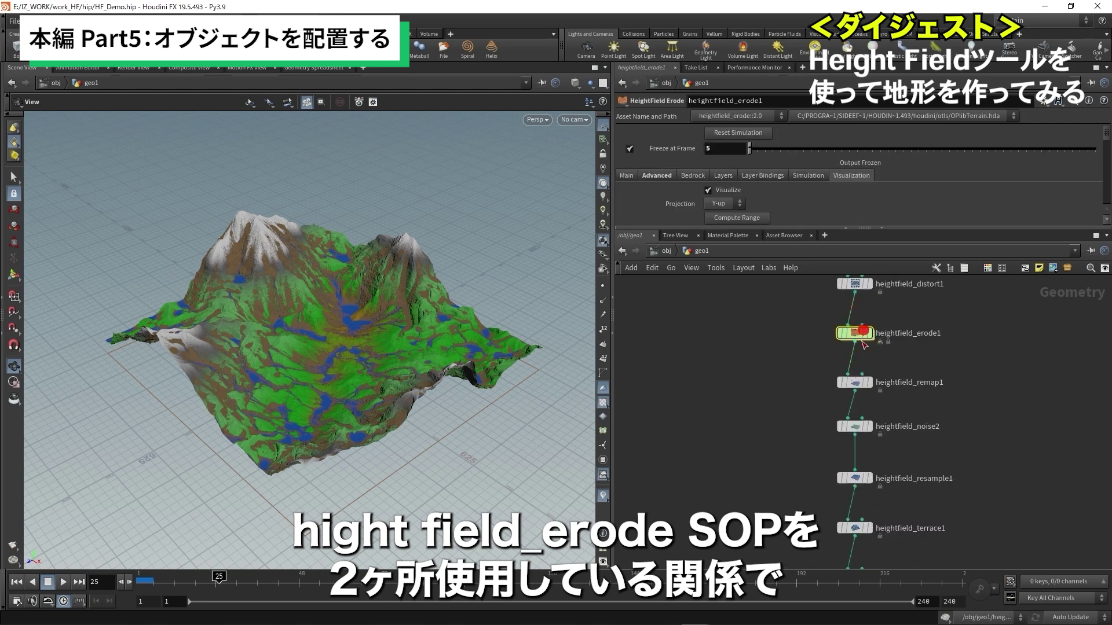
{"action": "middle_click_drag", "start_coordinate": [923, 421], "coordinate": [915, 349]}
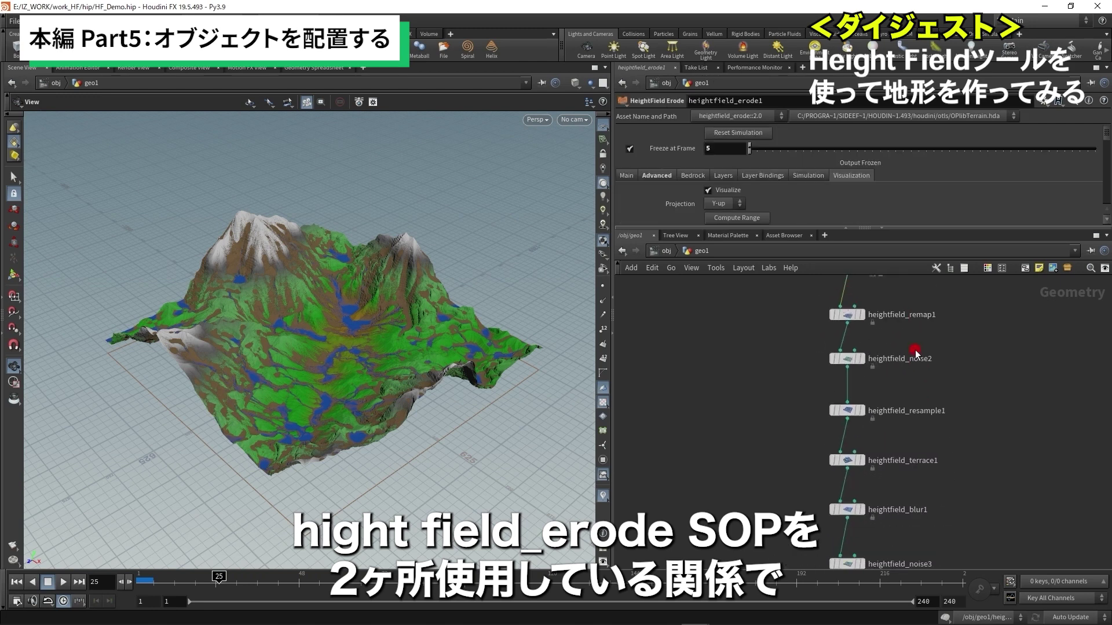
{"action": "middle_click_drag", "start_coordinate": [756, 475], "coordinate": [768, 376]}
{"action": "left_click_drag", "start_coordinate": [219, 577], "coordinate": [136, 580]}
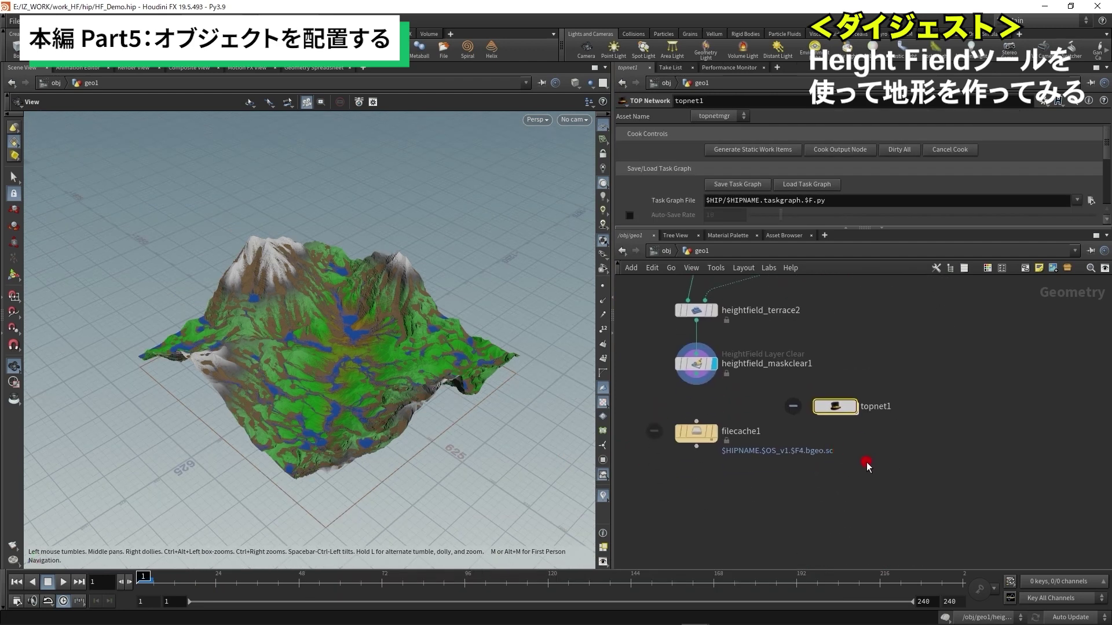
Select the filecache1 node to view its parameters and go inside the topnet1 network.
{"action": "middle_click_drag", "start_coordinate": [863, 464], "coordinate": [897, 477]}
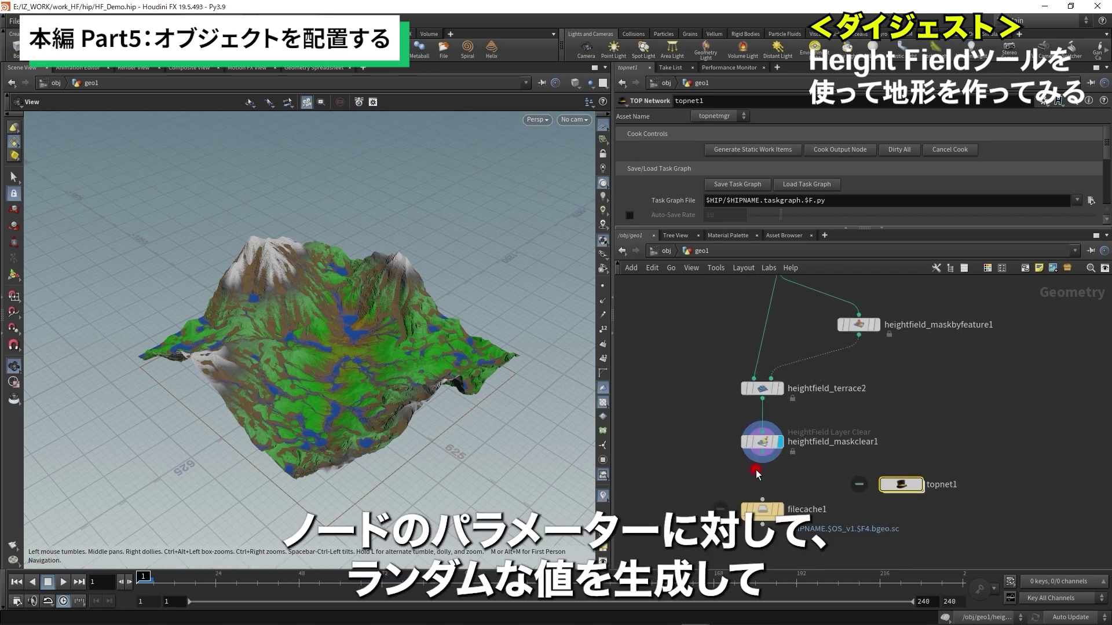
{"action": "middle_click_drag", "start_coordinate": [818, 382], "coordinate": [795, 334]}
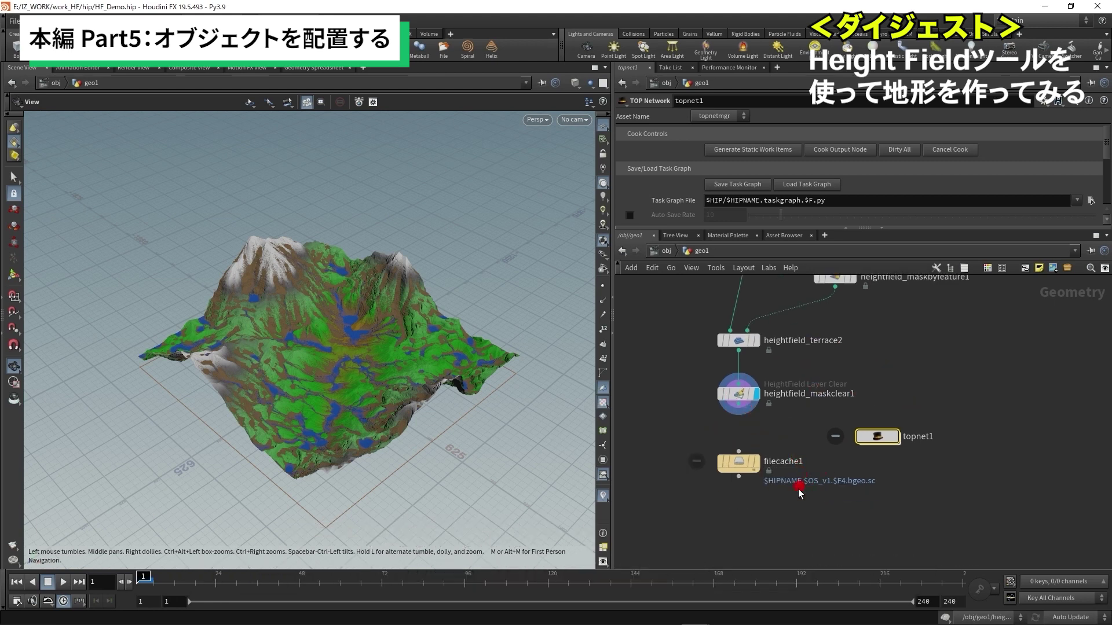
{"action": "middle_click_drag", "start_coordinate": [789, 504], "coordinate": [828, 476]}
{"action": "left_click_drag", "start_coordinate": [725, 432], "coordinate": [849, 494]}
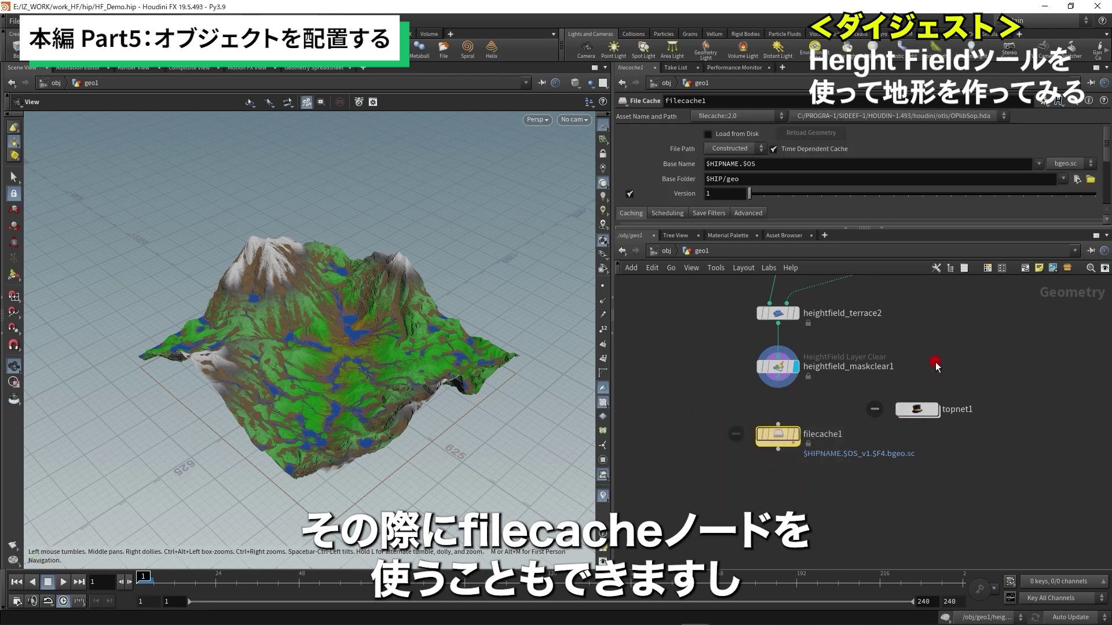
{"action": "left_click", "coordinate": [921, 410]}
{"action": "double_click", "coordinate": [920, 409]}
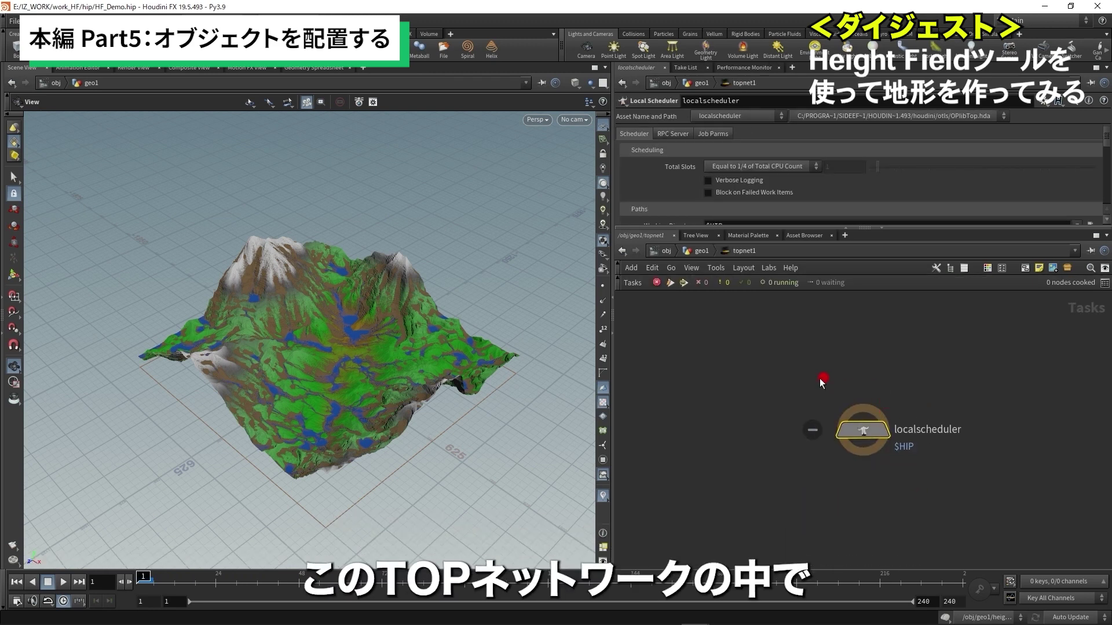
Add a ROP Geometry Output node in topnet1, beside the localscheduler node.
{"action": "key", "text": "Tab"}
{"action": "type", "text": "geome"}
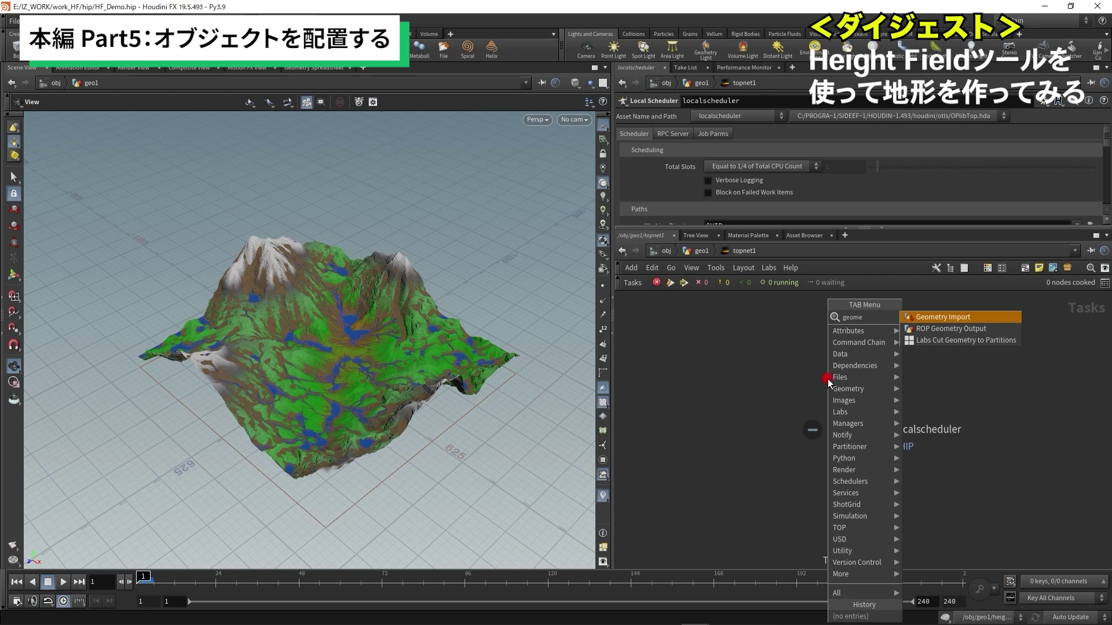
{"action": "key", "text": "Down"}
{"action": "key", "text": "Return"}
{"action": "left_click", "coordinate": [733, 398]}
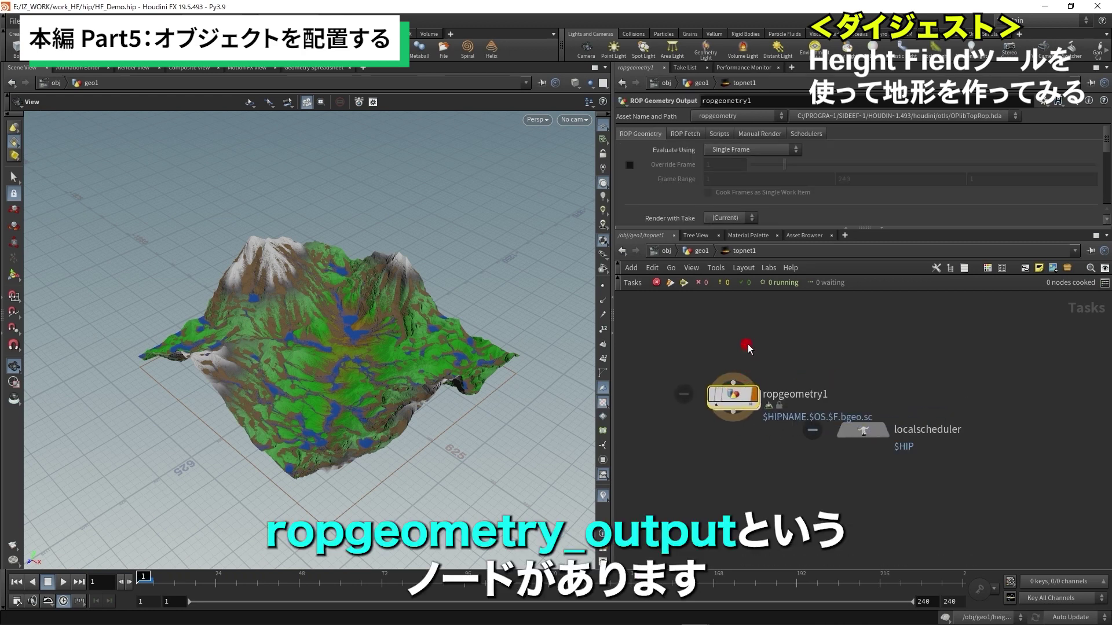
Check the geo1 network and go back inside topnet1 to add a Labs File Cache node.
{"action": "left_click", "coordinate": [703, 251]}
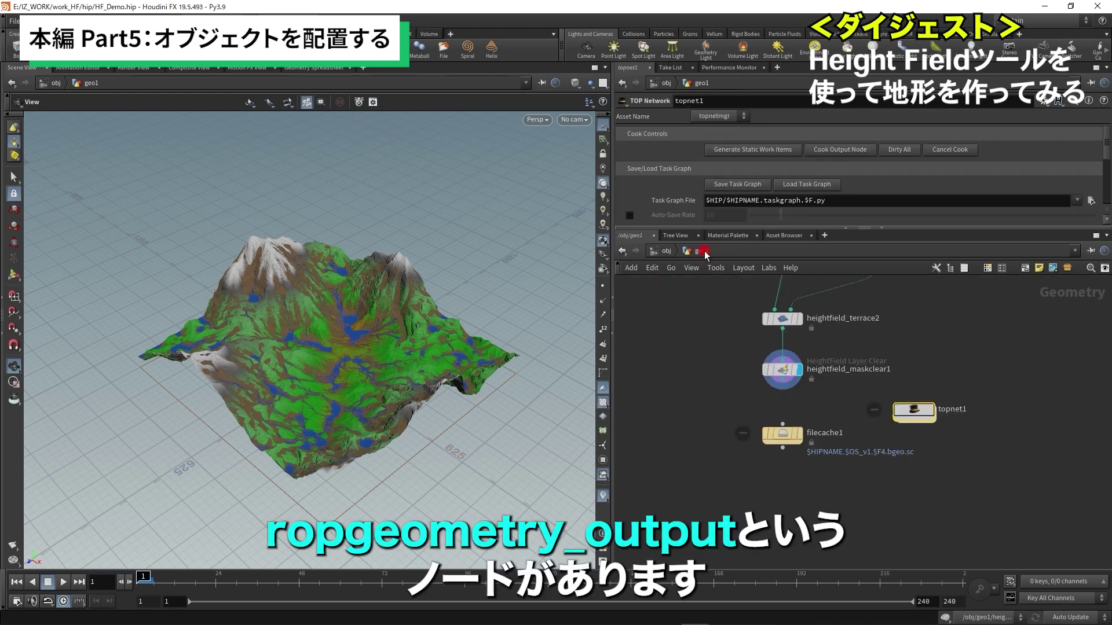
{"action": "double_click", "coordinate": [915, 411]}
{"action": "key", "text": "Tab"}
{"action": "type", "text": "fil"}
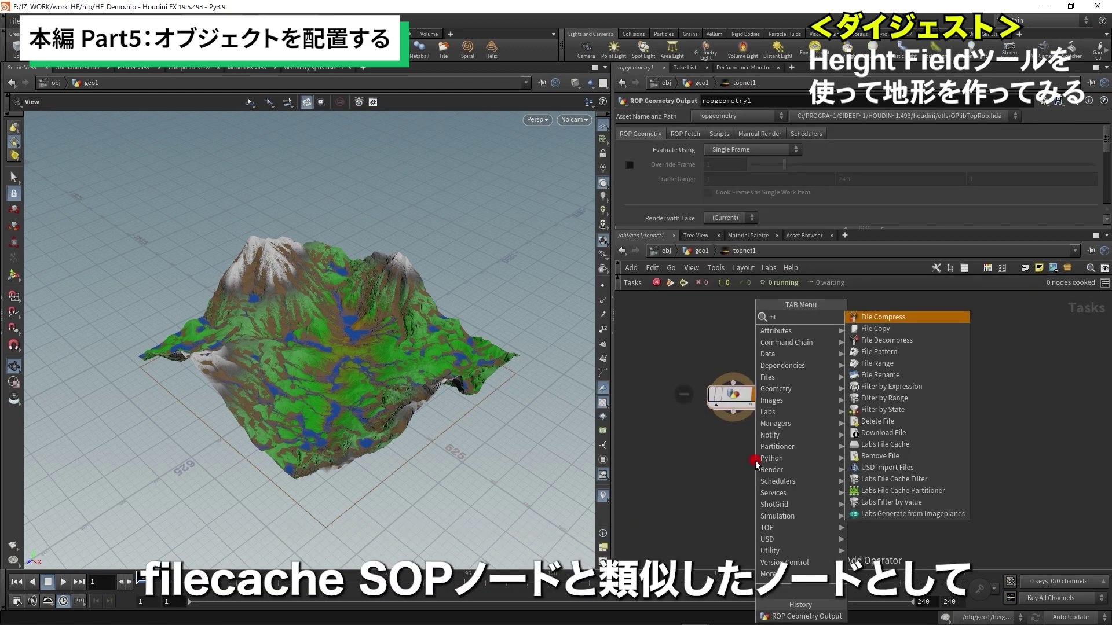
{"action": "left_click", "coordinate": [883, 444]}
{"action": "left_click", "coordinate": [741, 472]}
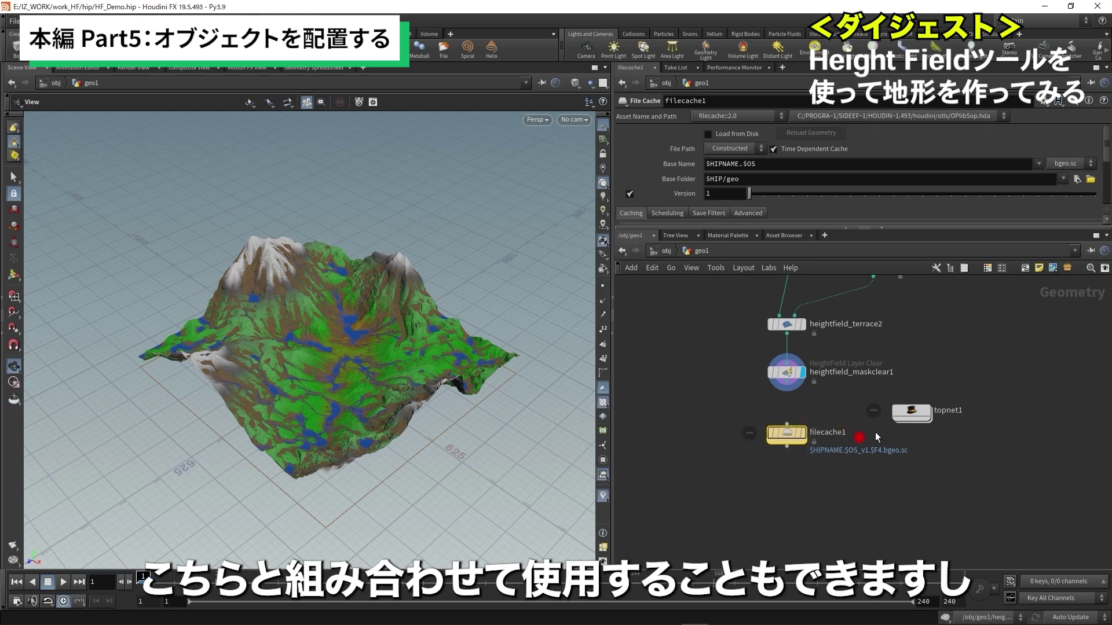
{"action": "double_click", "coordinate": [911, 411]}
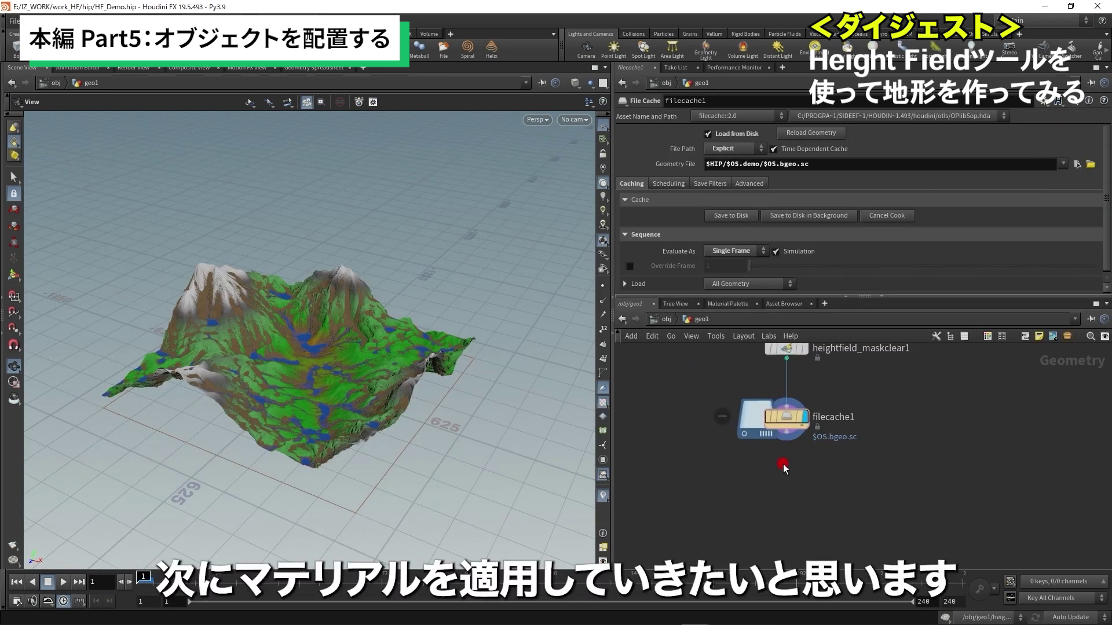
Add a HeightField Quick Shade node below filecache1 and connect filecache1's output to it.
{"action": "scroll", "coordinate": [783, 468], "scroll_direction": "up", "scroll_amount": 3}
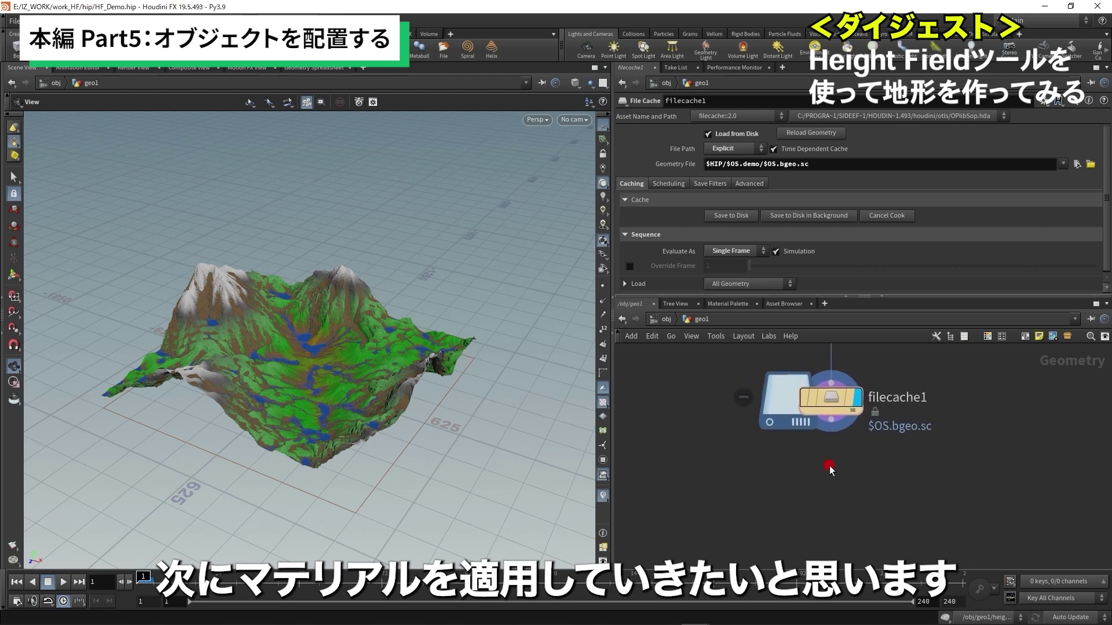
{"action": "key", "text": "Tab"}
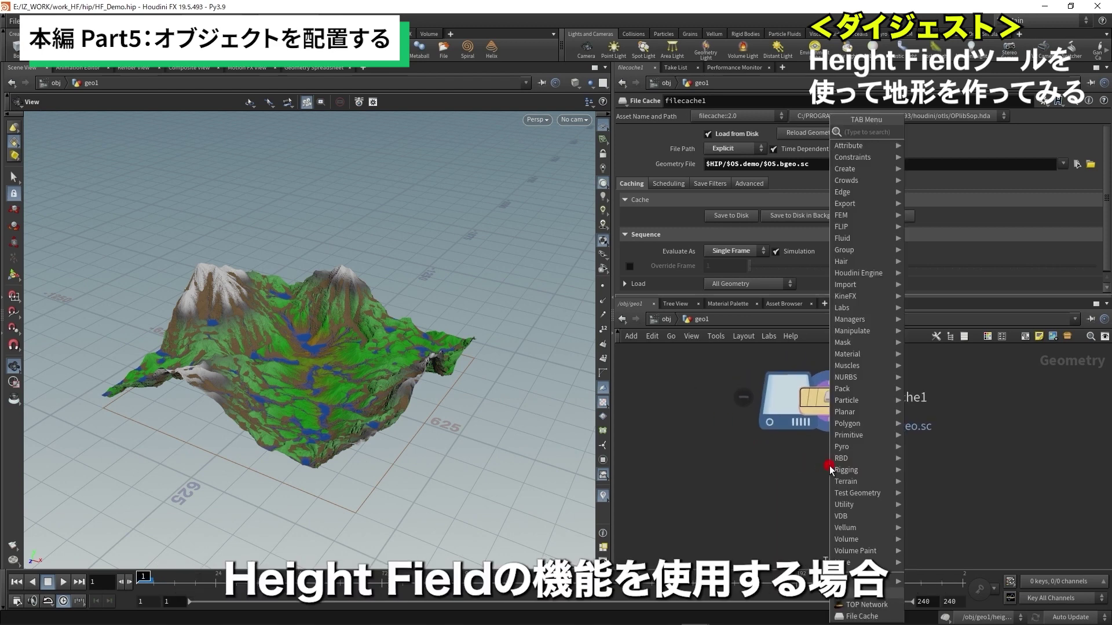
{"action": "type", "text": "height q"}
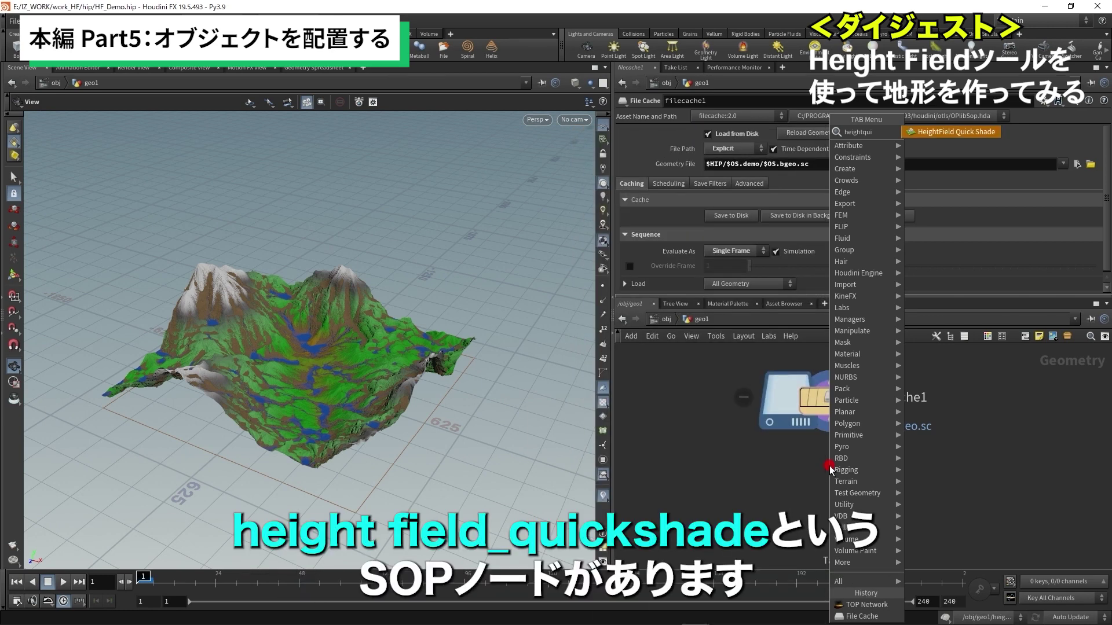
{"action": "key", "text": "Return"}
{"action": "left_click", "coordinate": [831, 467]}
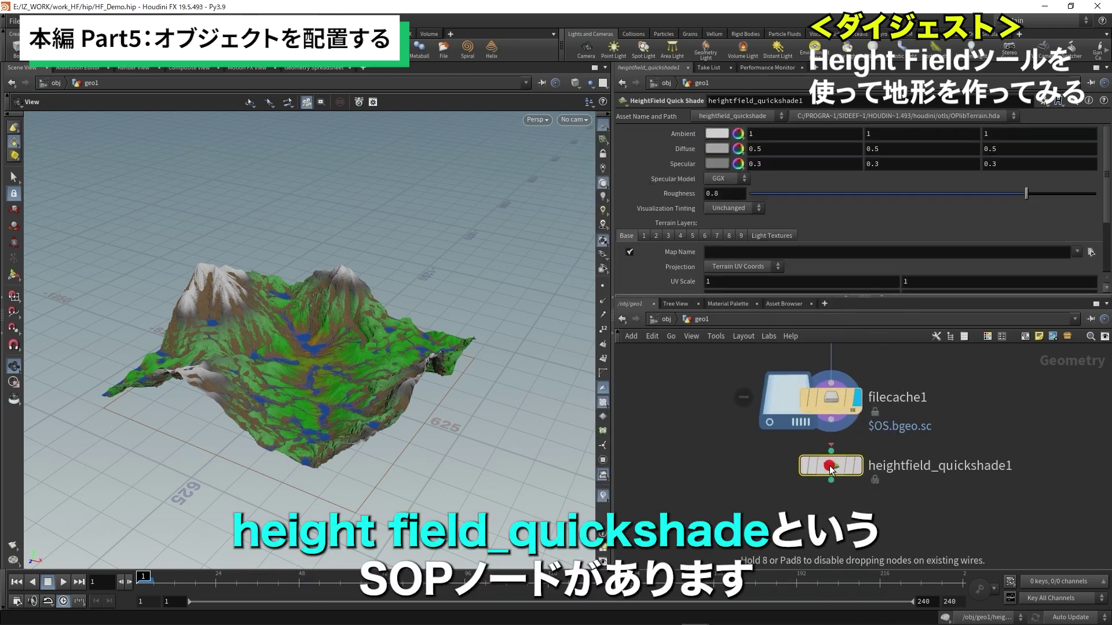
{"action": "left_click_drag", "start_coordinate": [830, 466], "coordinate": [830, 489]}
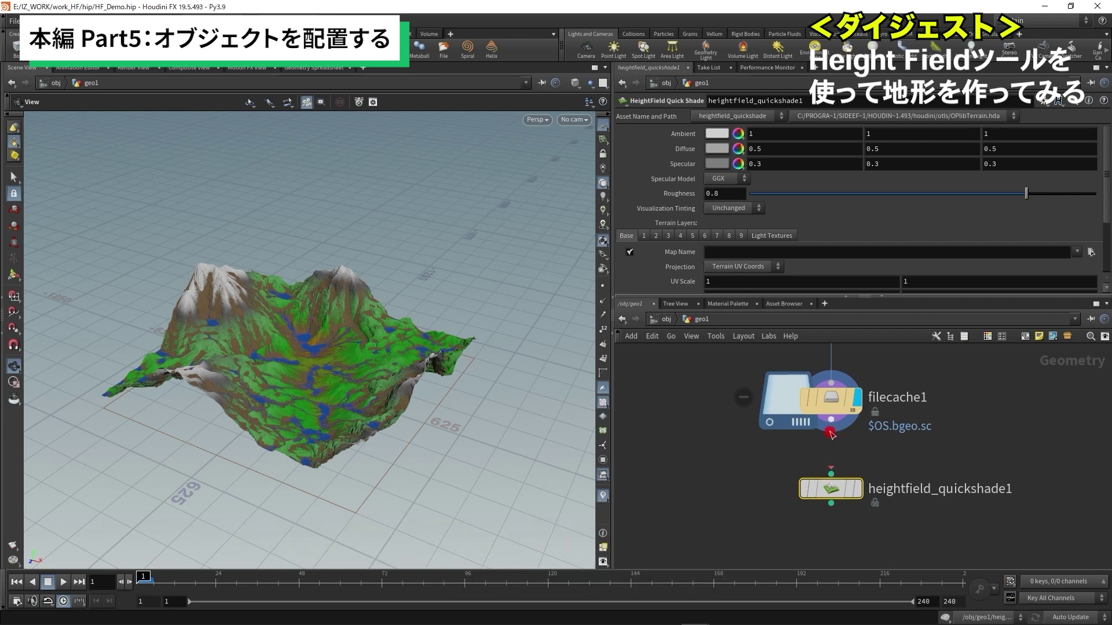
{"action": "left_click", "coordinate": [831, 419]}
{"action": "left_click", "coordinate": [831, 473]}
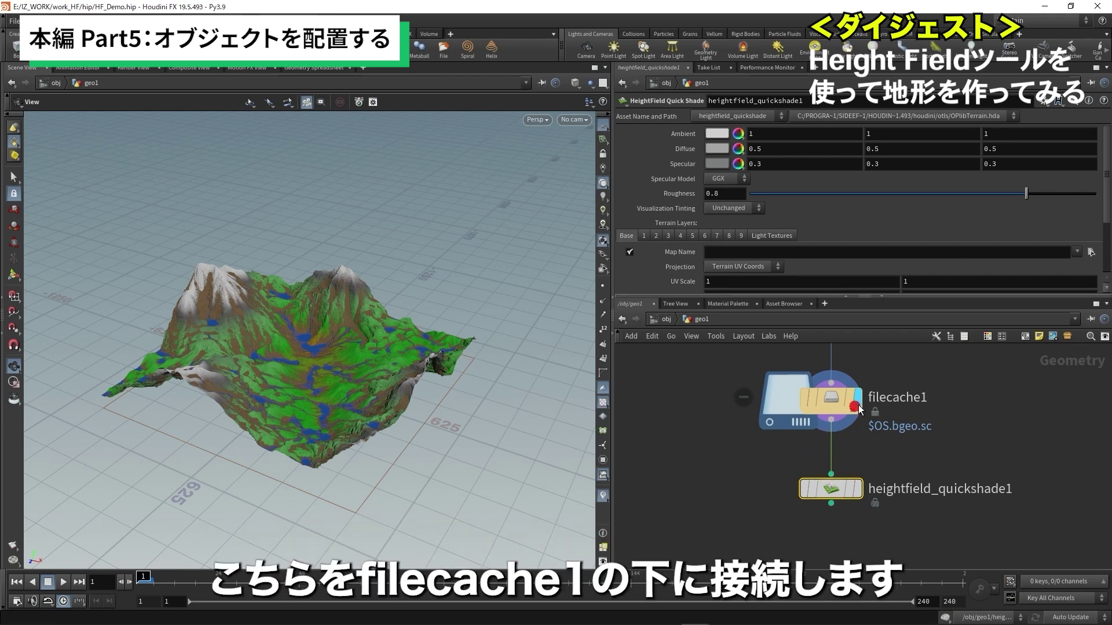
Display the heightfield_quickshade1 result and look at its terrain layer settings, including the Base layer's Map Name.
{"action": "left_click", "coordinate": [856, 489]}
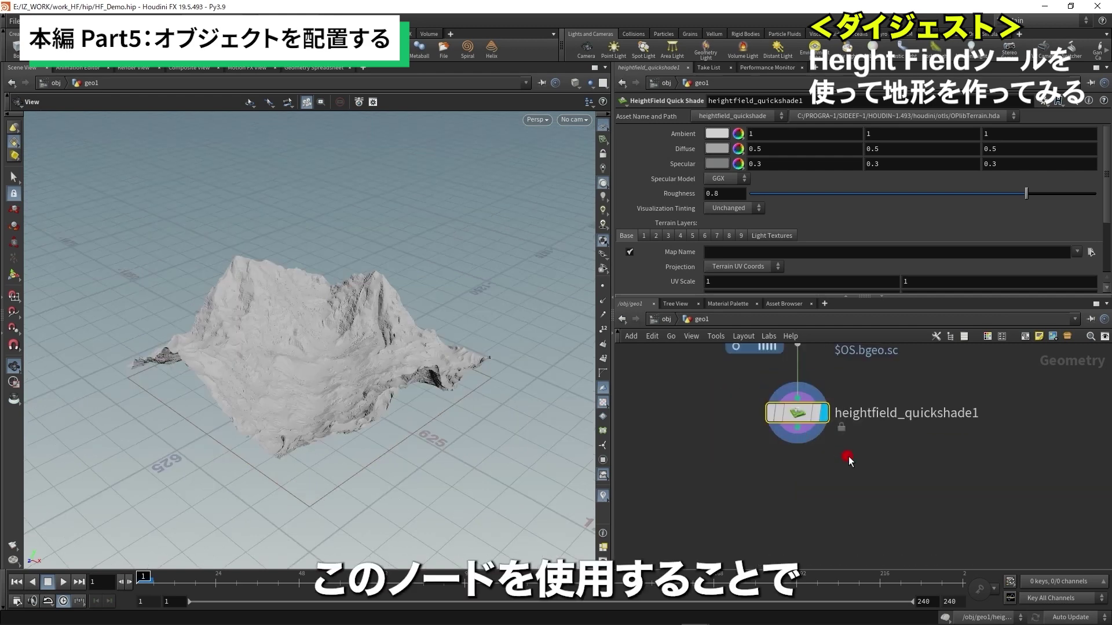
{"action": "middle_click_drag", "start_coordinate": [849, 457], "coordinate": [863, 479]}
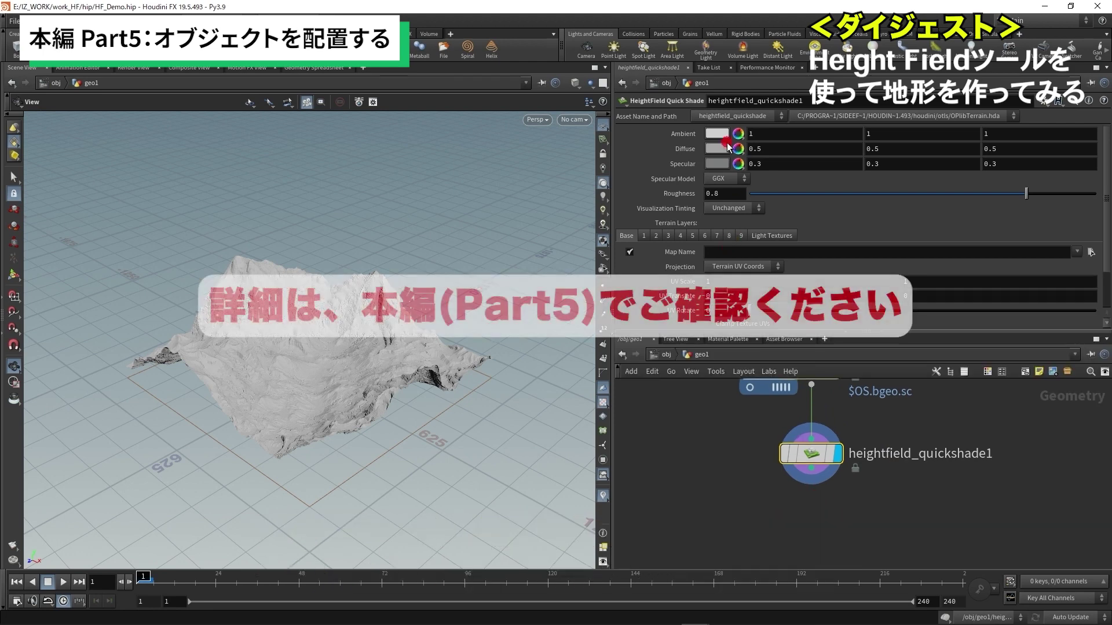
{"action": "left_click", "coordinate": [726, 142]}
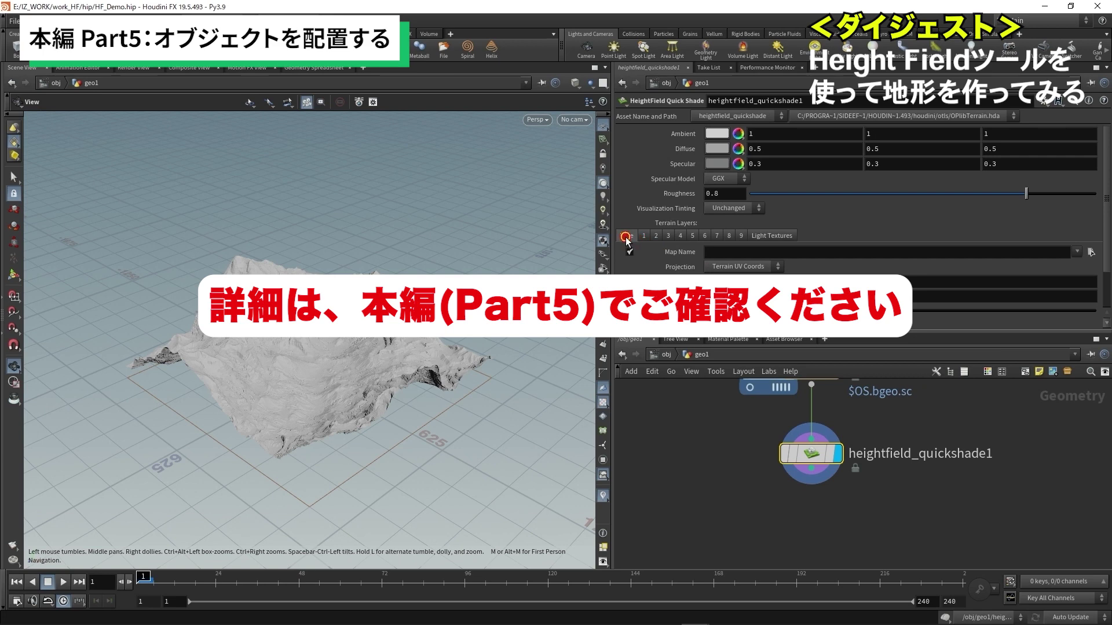
{"action": "left_click", "coordinate": [712, 253]}
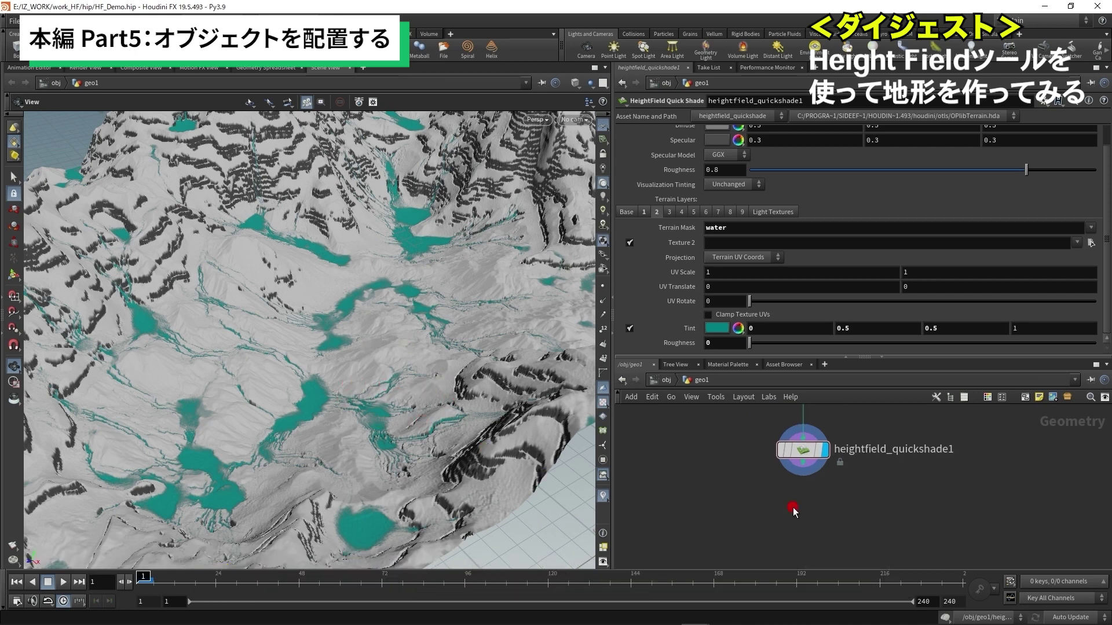
Add a HeightField Scatter node below heightfield_quickshade1.
{"action": "key", "text": "Tab"}
{"action": "type", "text": "heightsca"}
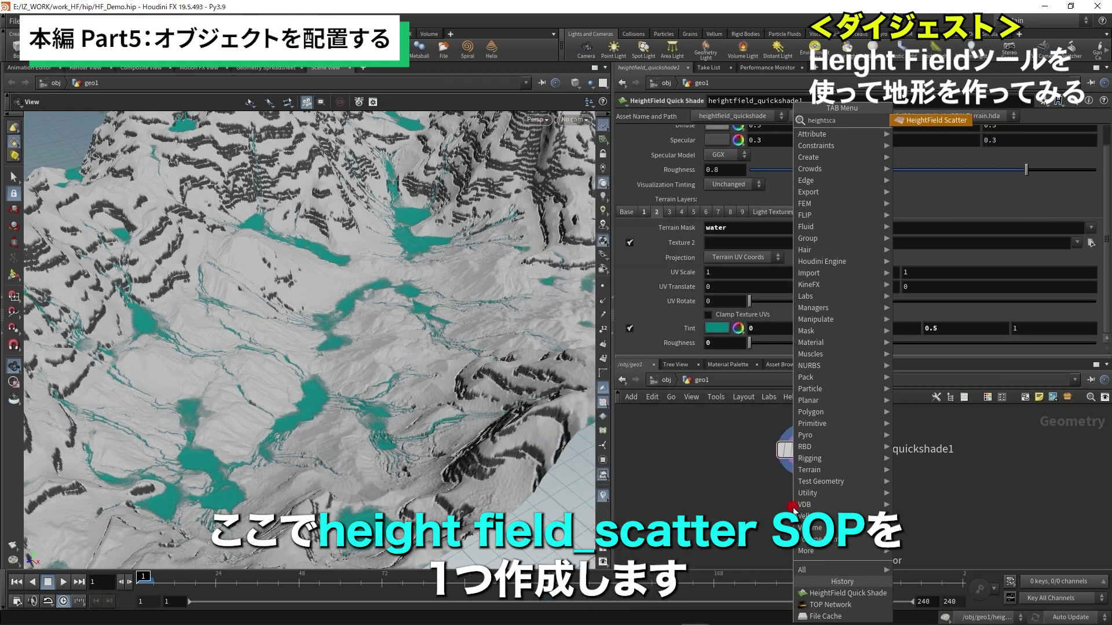
{"action": "key", "text": "Return"}
{"action": "left_click", "coordinate": [793, 508]}
{"action": "left_click_drag", "start_coordinate": [793, 508], "coordinate": [803, 519]}
Connect heightfield_quickshade1's output to the first input of heightfield_scatter1 and display the scatter result.
{"action": "left_click", "coordinate": [933, 471]}
{"action": "middle_click_drag", "start_coordinate": [850, 502], "coordinate": [846, 476]}
{"action": "scroll", "coordinate": [845, 476], "scroll_direction": "up", "scroll_amount": 1}
{"action": "left_click_drag", "start_coordinate": [919, 468], "coordinate": [710, 540]}
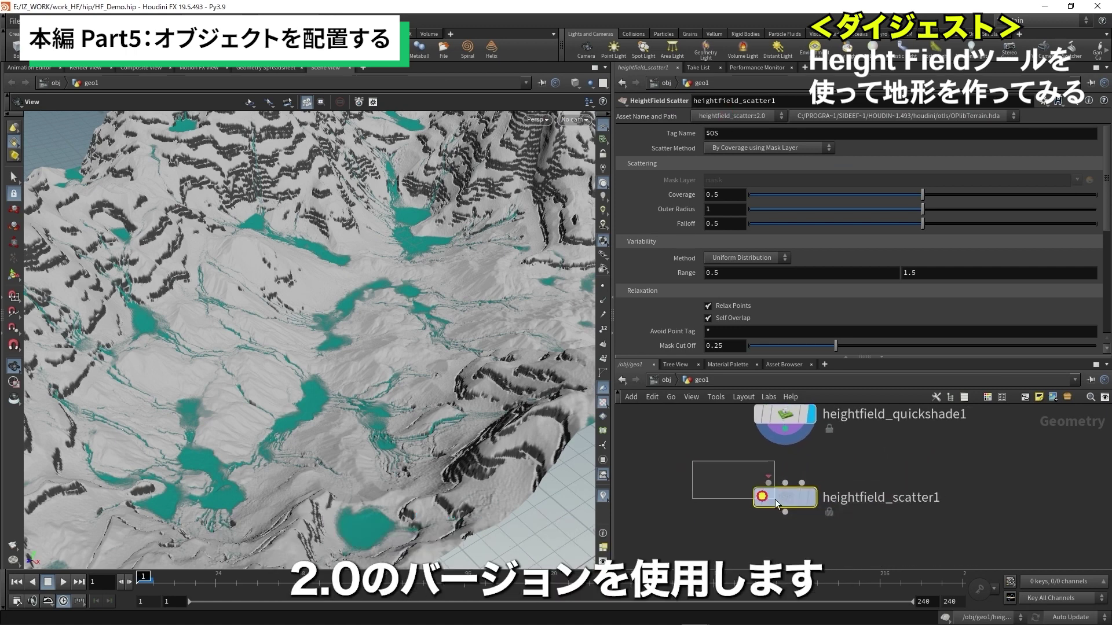
{"action": "left_click", "coordinate": [843, 457]}
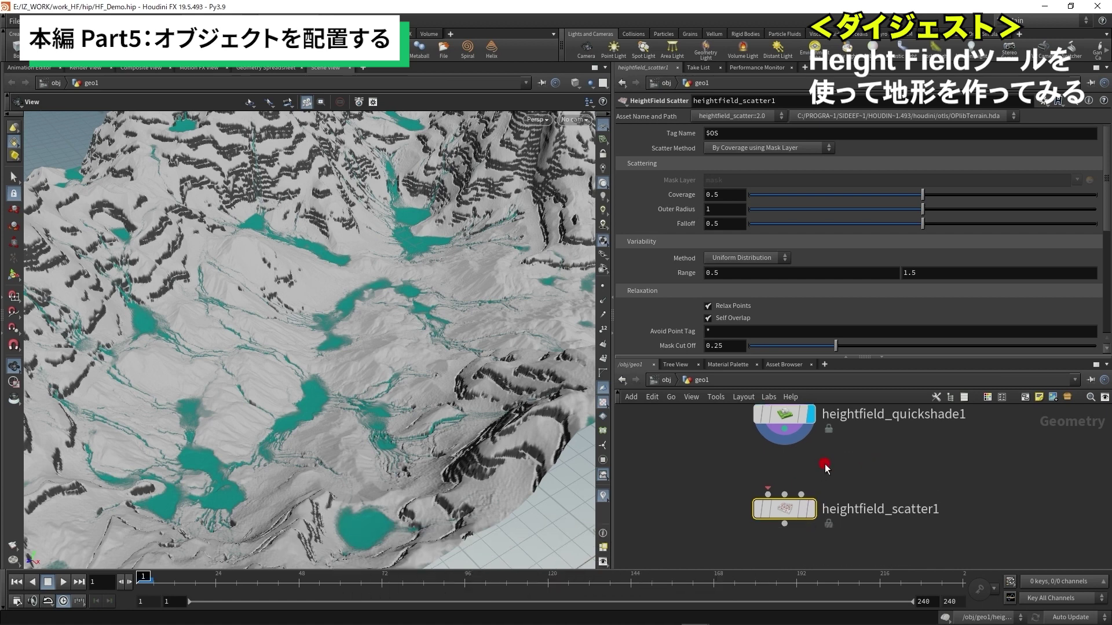
{"action": "left_click_drag", "start_coordinate": [784, 429], "coordinate": [766, 491]}
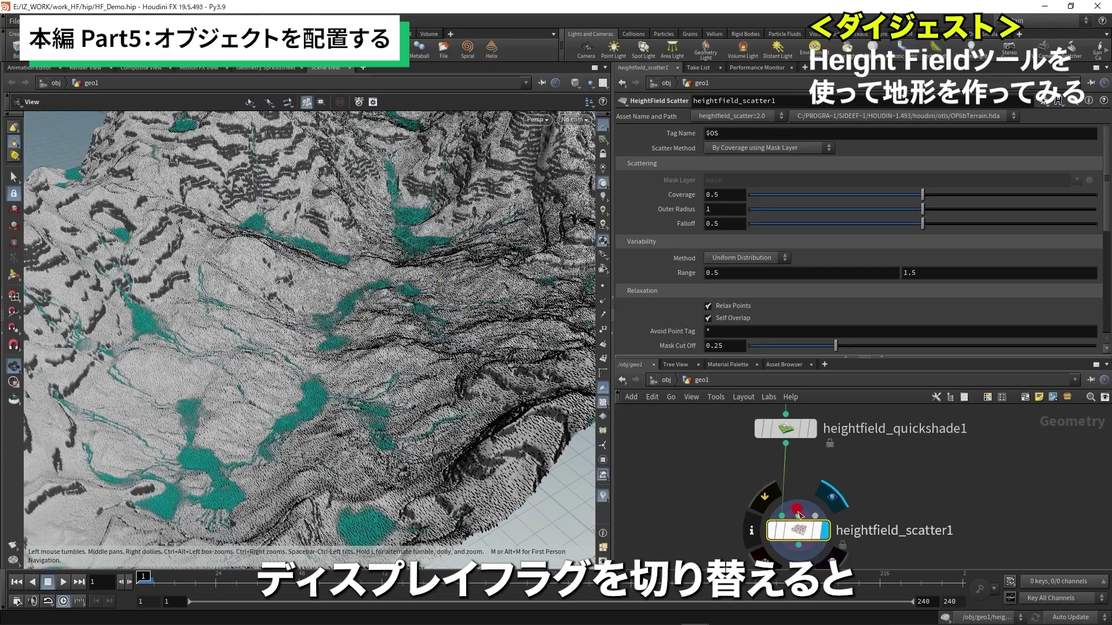
Add a HeightField Mask by Feature node beside heightfield_scatter1, connect heightfield_quickshade1 to its terrain input, and display its mask.
{"action": "left_click_drag", "start_coordinate": [496, 397], "coordinate": [351, 345]}
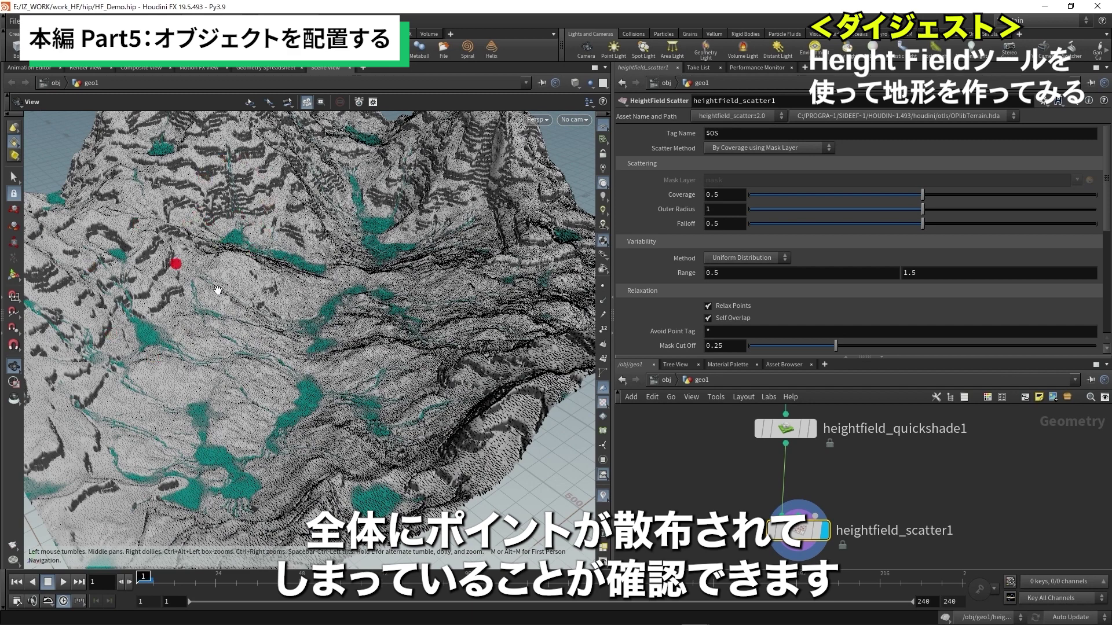
{"action": "left_click_drag", "start_coordinate": [440, 402], "coordinate": [447, 255]}
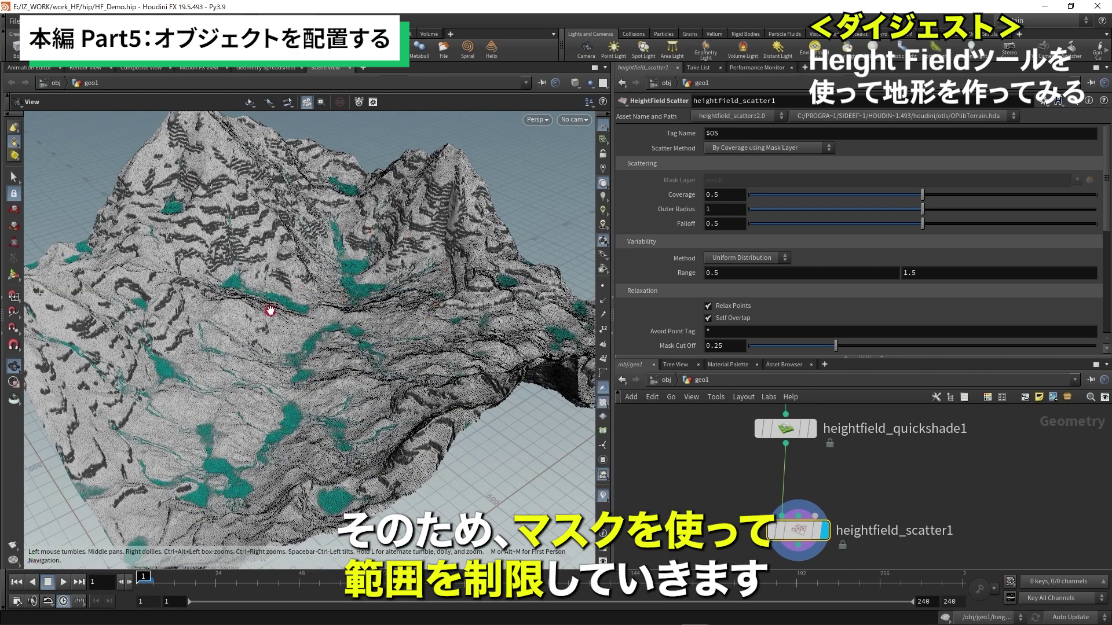
{"action": "left_click_drag", "start_coordinate": [271, 310], "coordinate": [323, 404]}
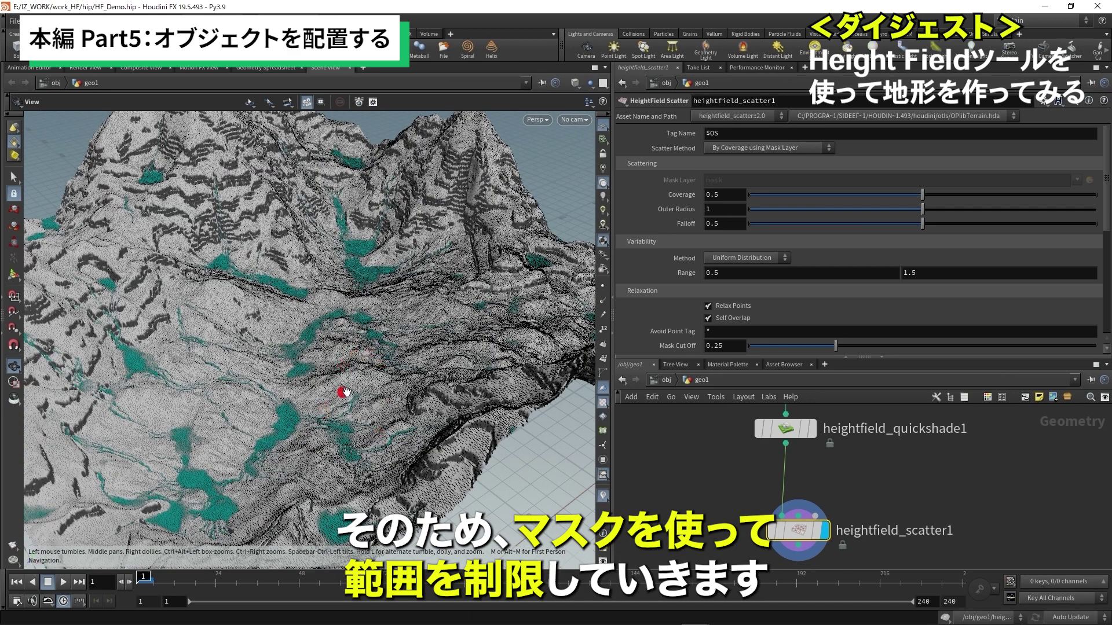
{"action": "left_click", "coordinate": [857, 467]}
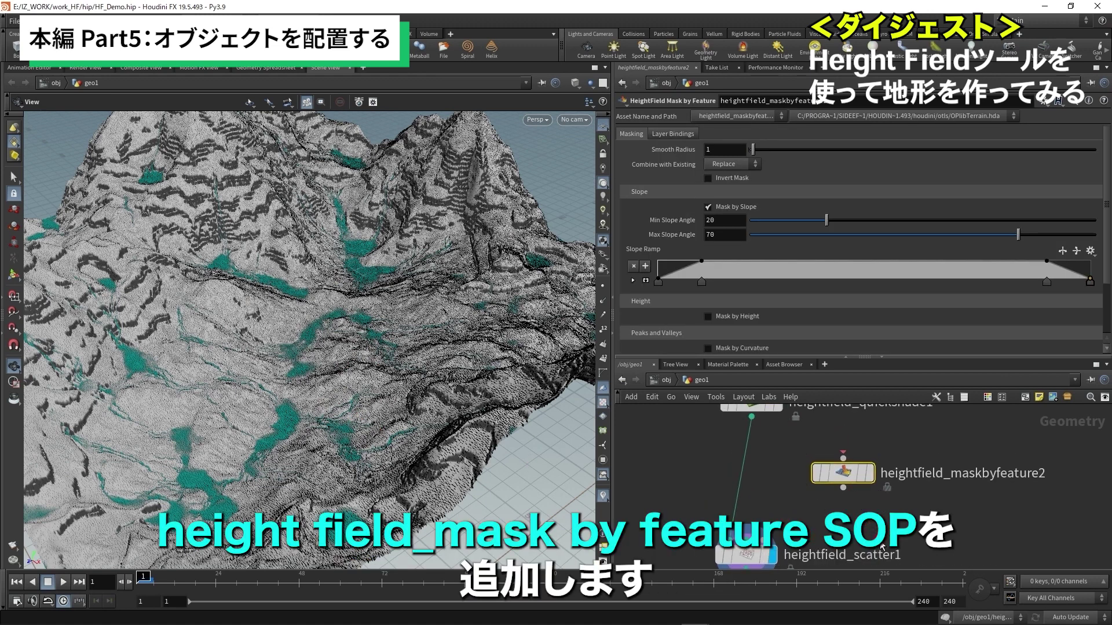
{"action": "left_click", "coordinate": [753, 390]}
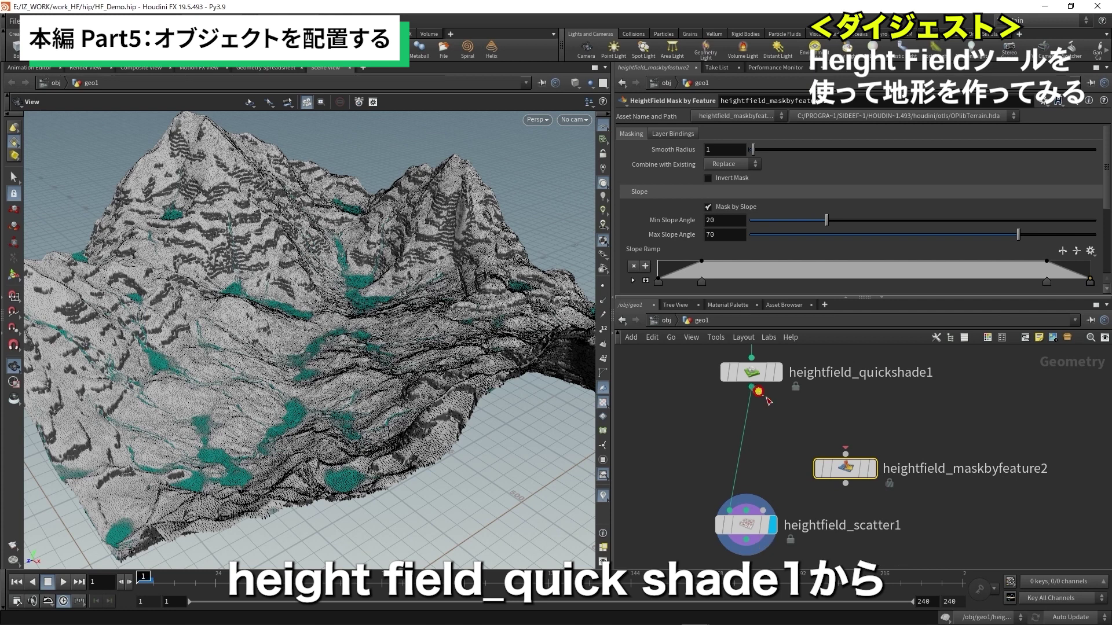
{"action": "left_click", "coordinate": [873, 453]}
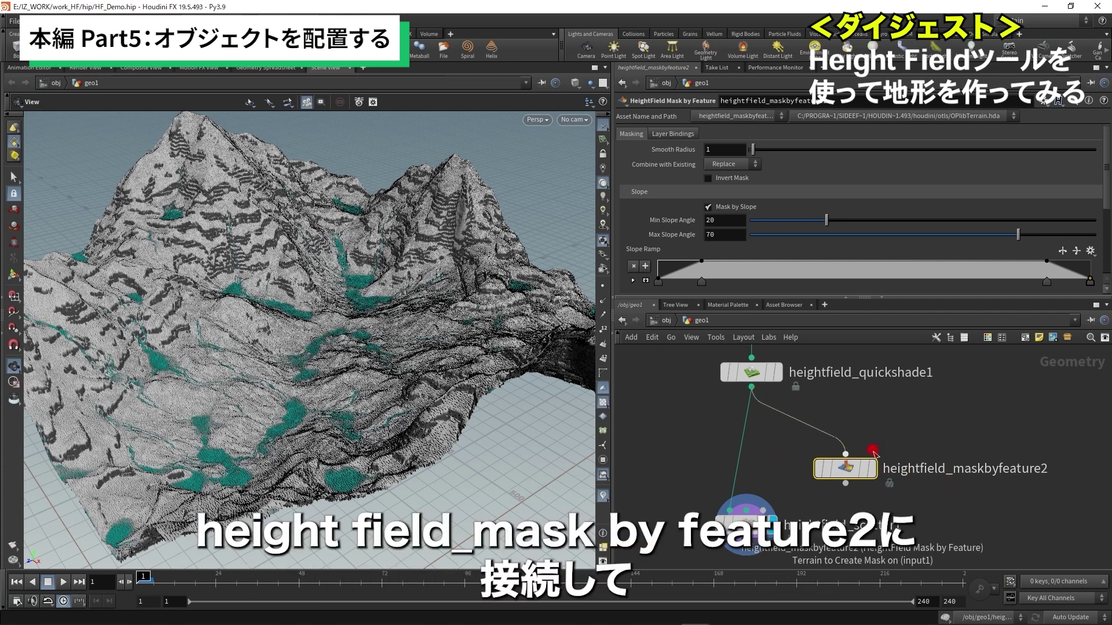
{"action": "double_click", "coordinate": [1046, 474]}
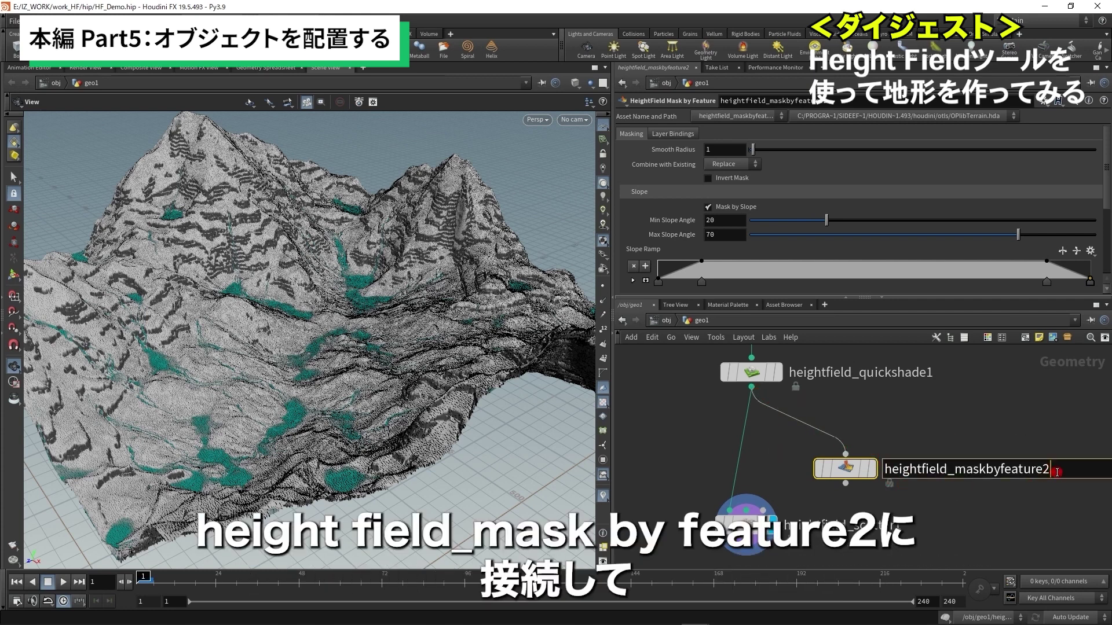
{"action": "left_click", "coordinate": [871, 468]}
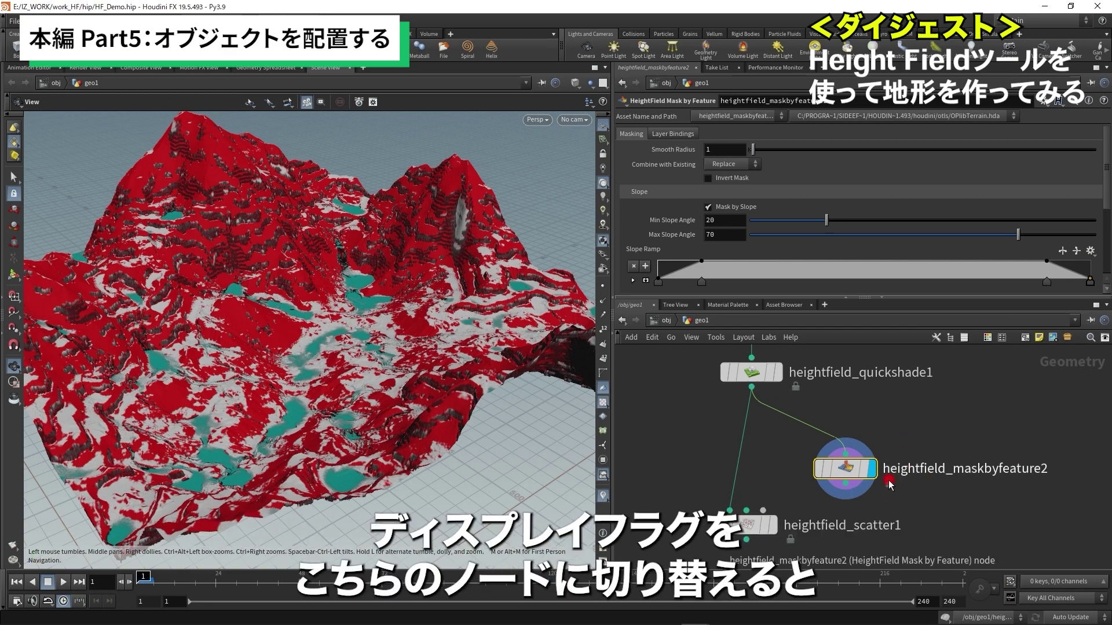
Move heightfield_maskbyfeature2 and heightfield_scatter1 farther apart and inspect the mask coverage on the terrain.
{"action": "left_click_drag", "start_coordinate": [844, 468], "coordinate": [855, 448]}
{"action": "left_click_drag", "start_coordinate": [749, 525], "coordinate": [714, 532]}
{"action": "left_click_drag", "start_coordinate": [539, 478], "coordinate": [400, 434]}
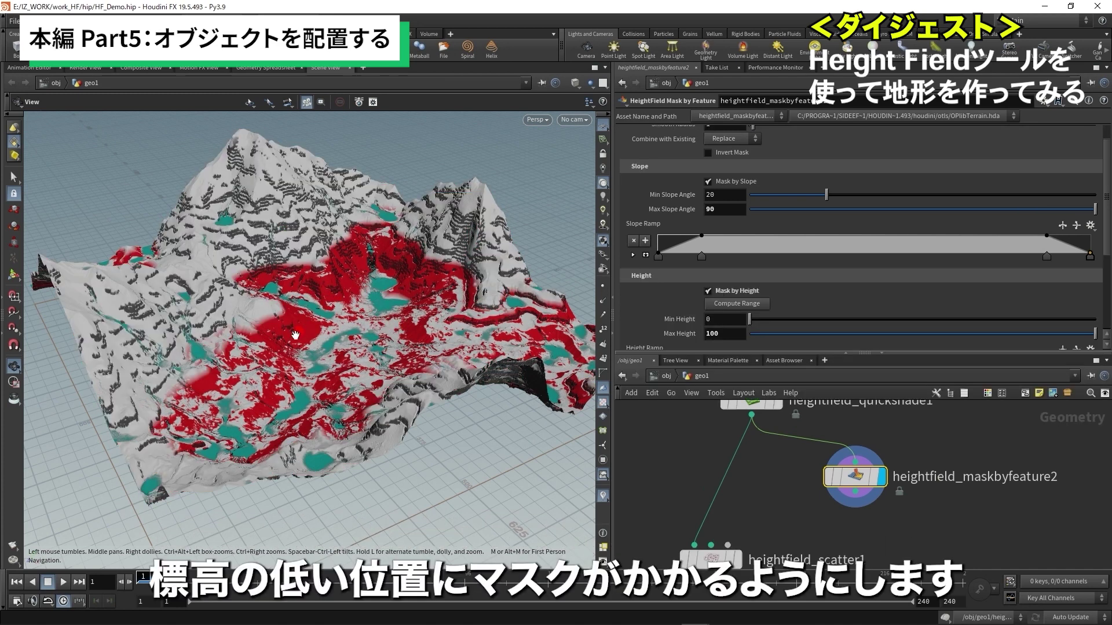
{"action": "left_click", "coordinate": [317, 369]}
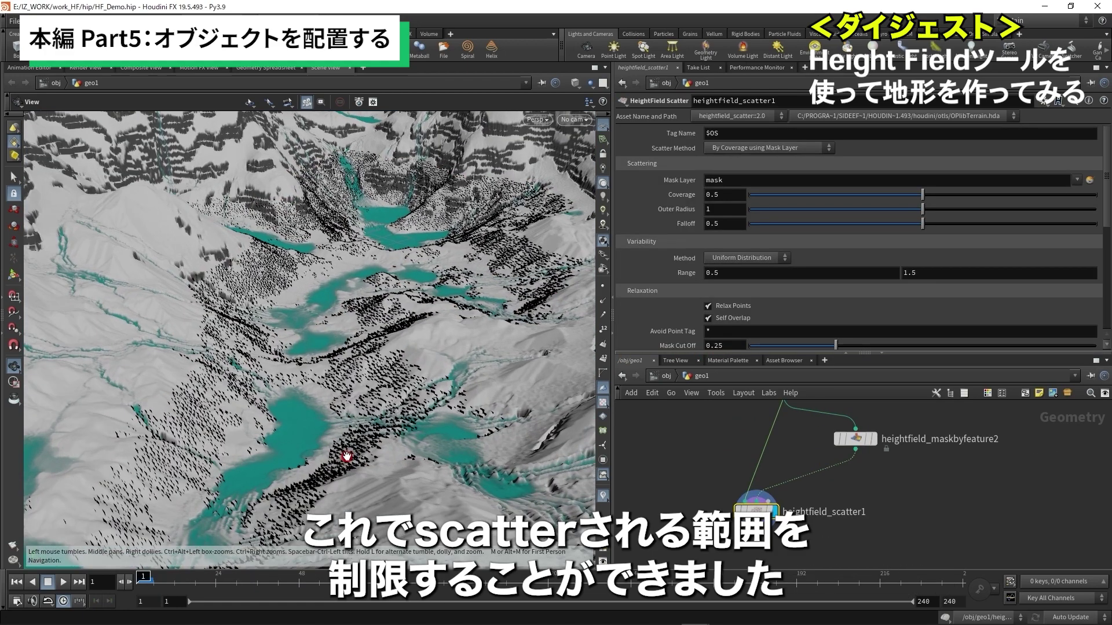
{"action": "left_click", "coordinate": [225, 471]}
{"action": "left_click", "coordinate": [233, 318]}
Examine the Proxy cone and the HighRes tree inside the Tree object as the models for scattering.
{"action": "left_click", "coordinate": [912, 501]}
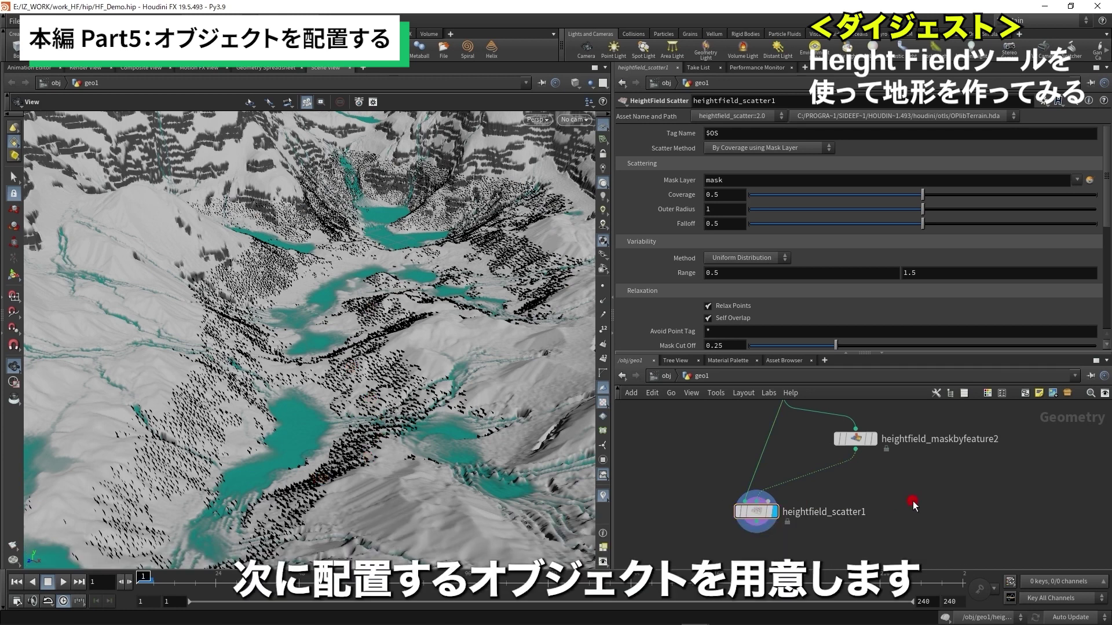
{"action": "left_click", "coordinate": [739, 512]}
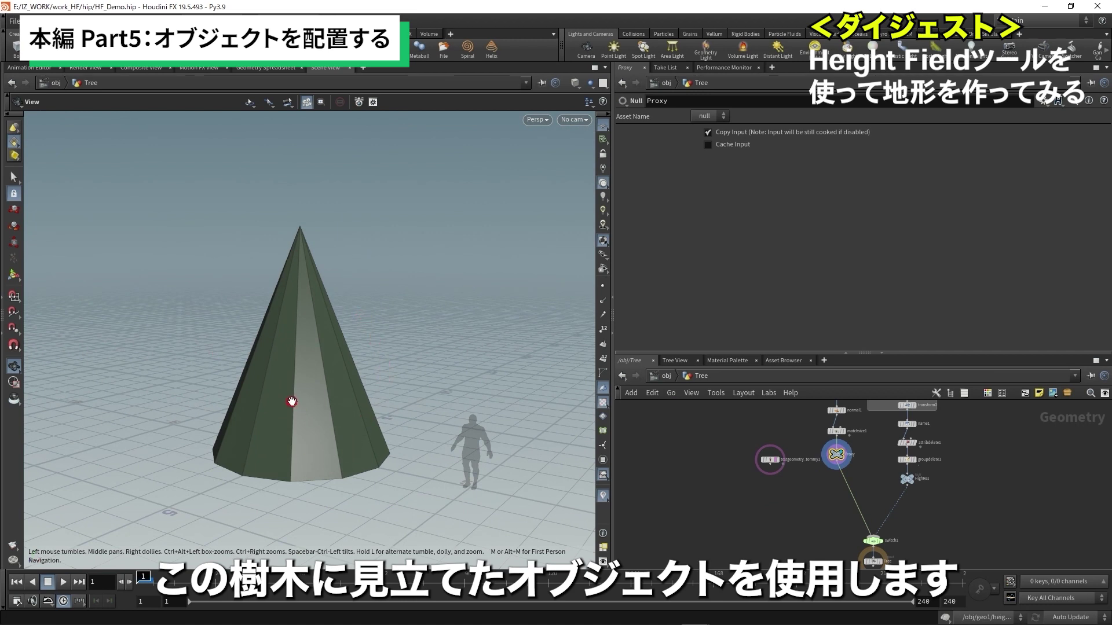
{"action": "left_click", "coordinate": [380, 391]}
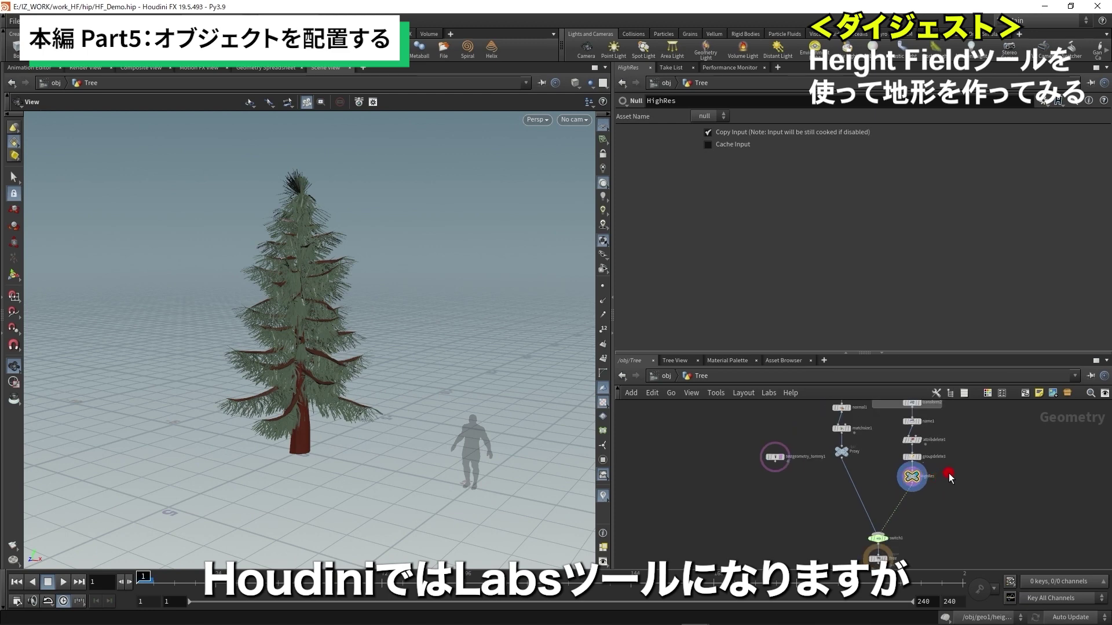
{"action": "middle_click_drag", "start_coordinate": [861, 523], "coordinate": [844, 561]}
{"action": "left_click_drag", "start_coordinate": [757, 438], "coordinate": [817, 472]}
{"action": "left_click_drag", "start_coordinate": [325, 367], "coordinate": [312, 432]}
{"action": "scroll", "coordinate": [788, 483], "scroll_direction": "down", "scroll_amount": 3}
{"action": "middle_click_drag", "start_coordinate": [792, 494], "coordinate": [790, 480]}
{"action": "middle_click_drag", "start_coordinate": [809, 535], "coordinate": [811, 475]}
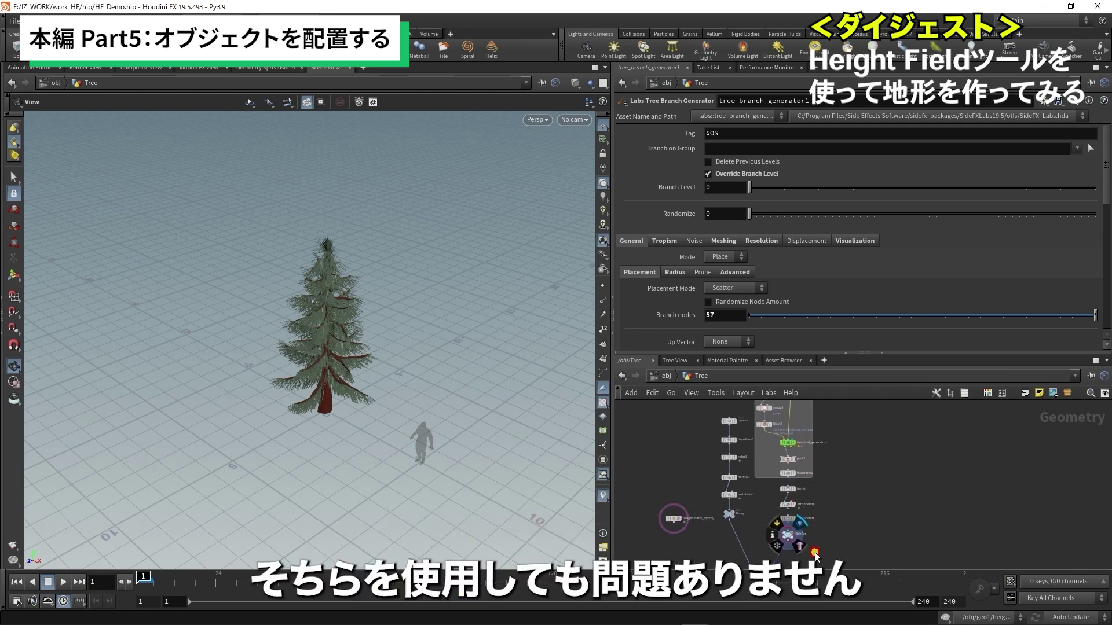
{"action": "left_click_drag", "start_coordinate": [857, 530], "coordinate": [790, 549]}
{"action": "middle_click_drag", "start_coordinate": [827, 550], "coordinate": [827, 486]}
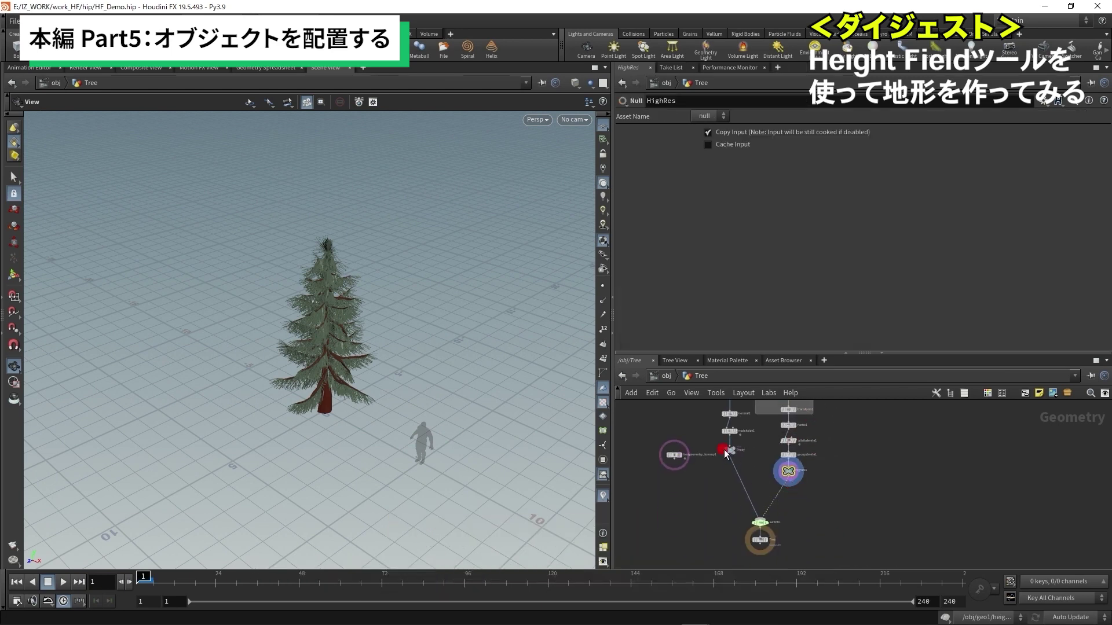
Display the Tree object's Proxy geometry and return to the geo1 network.
{"action": "mouse_move", "coordinate": [734, 447]}
{"action": "key", "text": "u"}
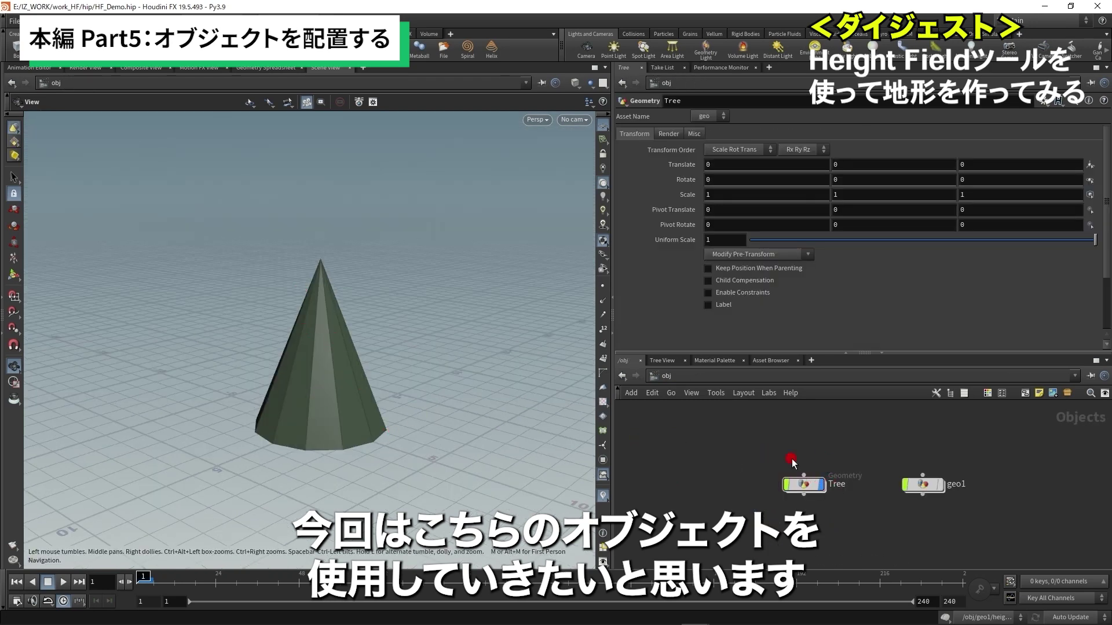
{"action": "double_click", "coordinate": [921, 484]}
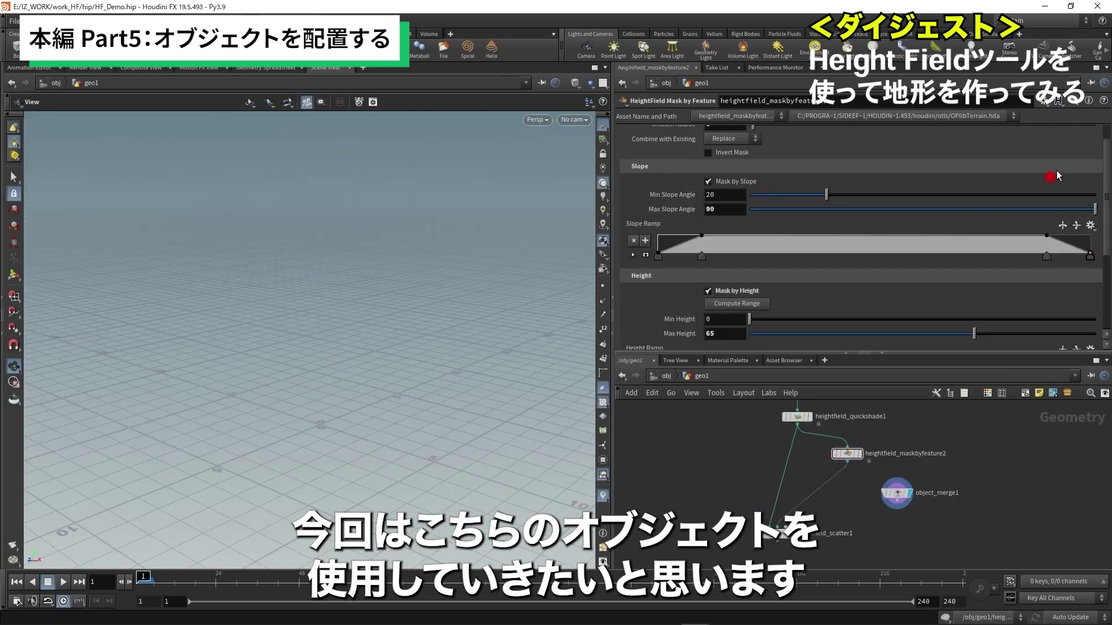
Load the Tree object's Proxy geometry into object_merge1 by setting Object 1 to ../../Tree/Proxy.
{"action": "left_click", "coordinate": [1082, 163]}
{"action": "scroll", "coordinate": [1014, 118], "scroll_direction": "down", "scroll_amount": 5}
{"action": "left_click", "coordinate": [1020, 141]}
{"action": "left_click", "coordinate": [1005, 264]}
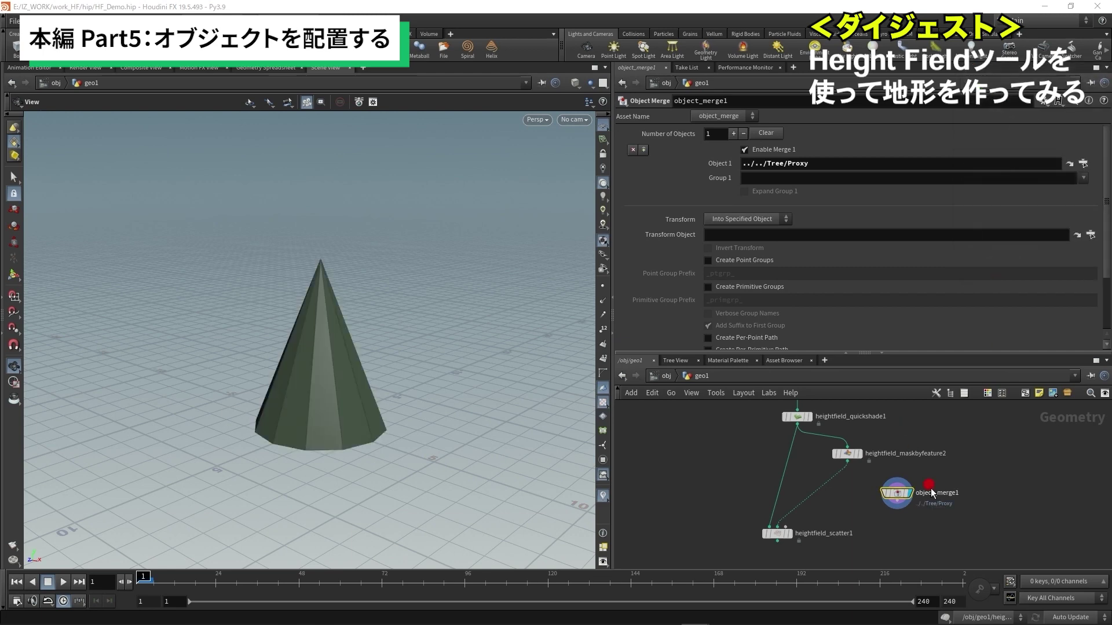
{"action": "middle_click_drag", "start_coordinate": [928, 492], "coordinate": [930, 459]}
{"action": "left_click_drag", "start_coordinate": [778, 499], "coordinate": [778, 521]}
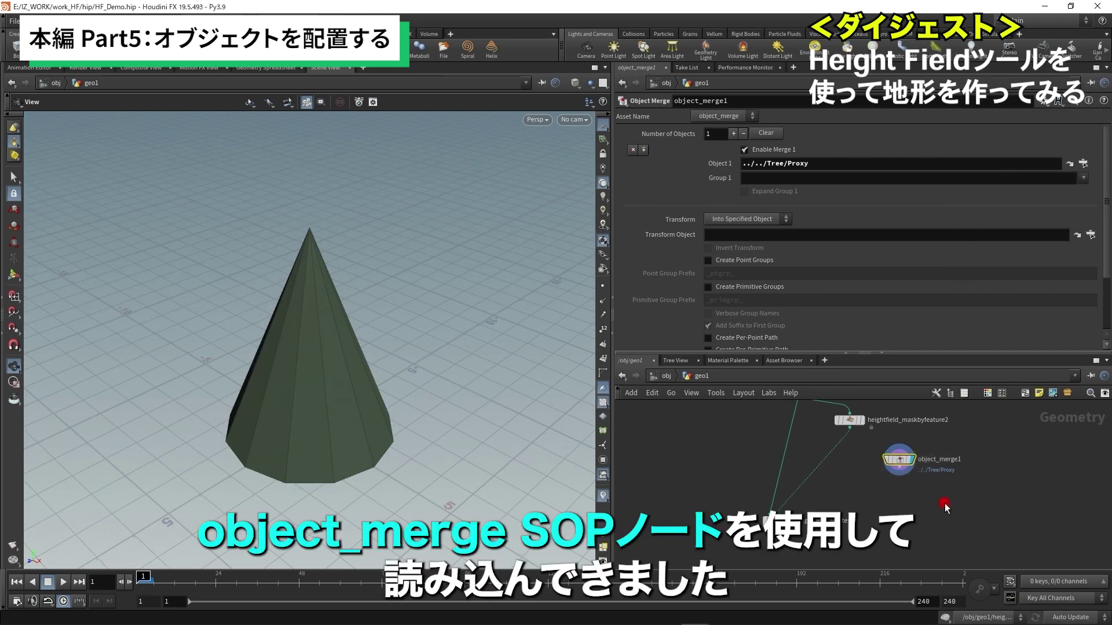
{"action": "scroll", "coordinate": [894, 488], "scroll_direction": "up", "scroll_amount": 2}
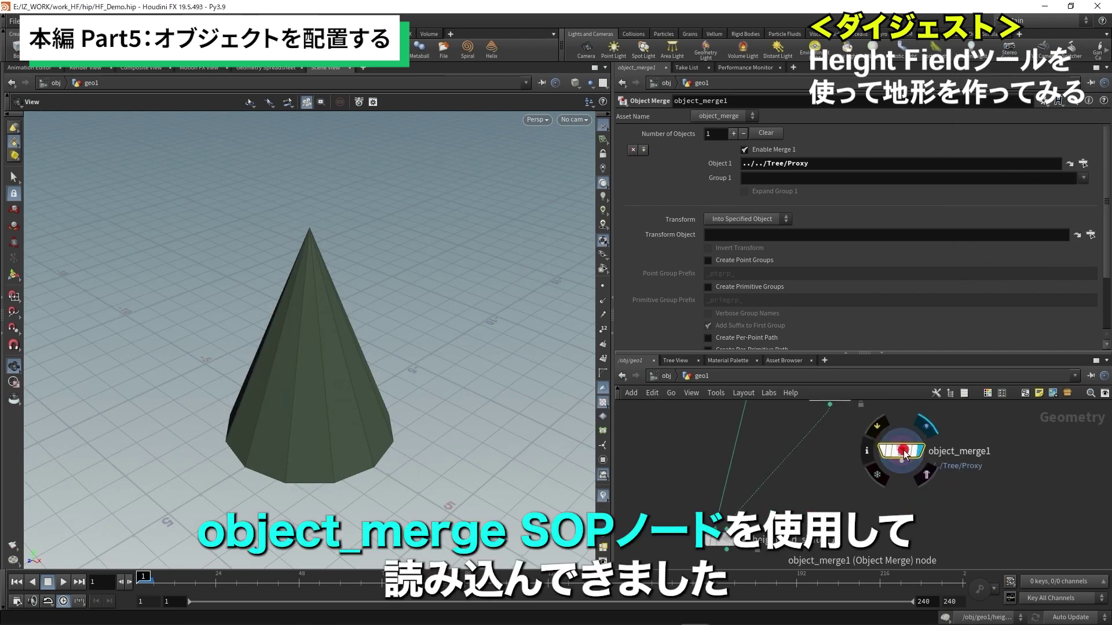
Connect object_merge1 to the third input of heightfield_scatter1 and set the display flag on heightfield_scatter1.
{"action": "middle_click_drag", "start_coordinate": [880, 496], "coordinate": [854, 491]}
{"action": "scroll", "coordinate": [848, 493], "scroll_direction": "down", "scroll_amount": 2}
{"action": "left_click_drag", "start_coordinate": [868, 463], "coordinate": [777, 504]}
{"action": "left_click", "coordinate": [777, 503]}
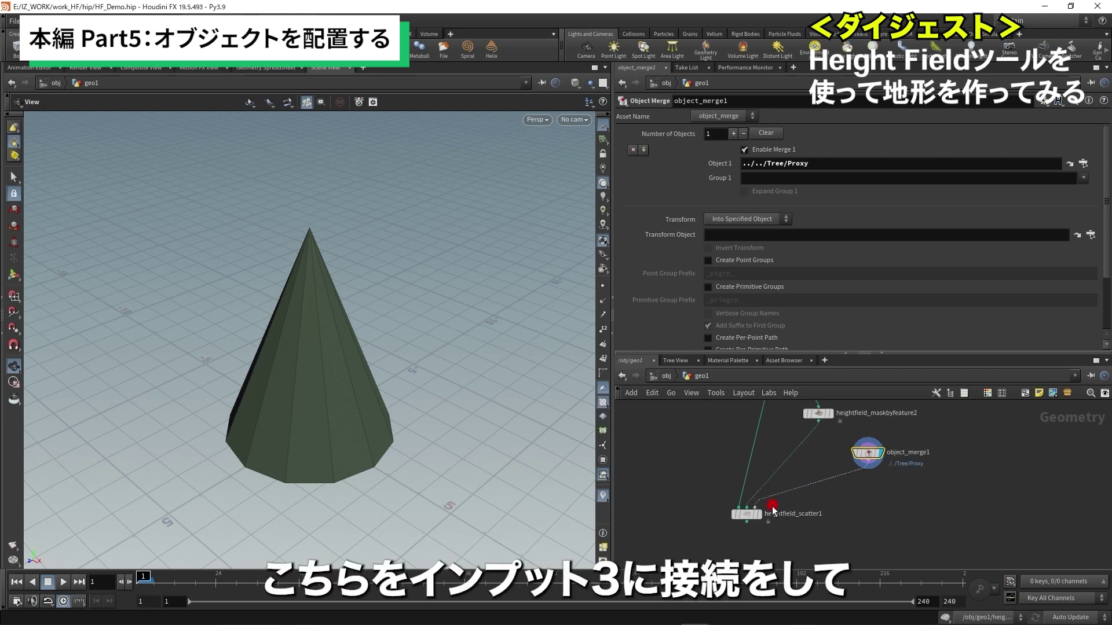
{"action": "scroll", "coordinate": [772, 508], "scroll_direction": "up", "scroll_amount": 3}
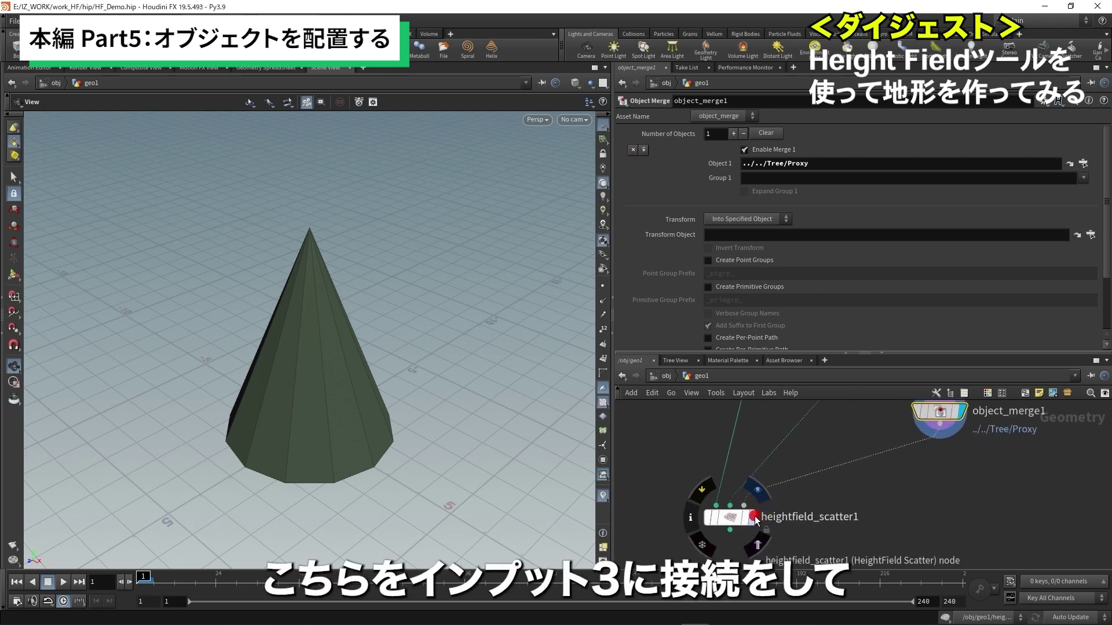
{"action": "left_click", "coordinate": [755, 517]}
{"action": "left_click", "coordinate": [736, 520]}
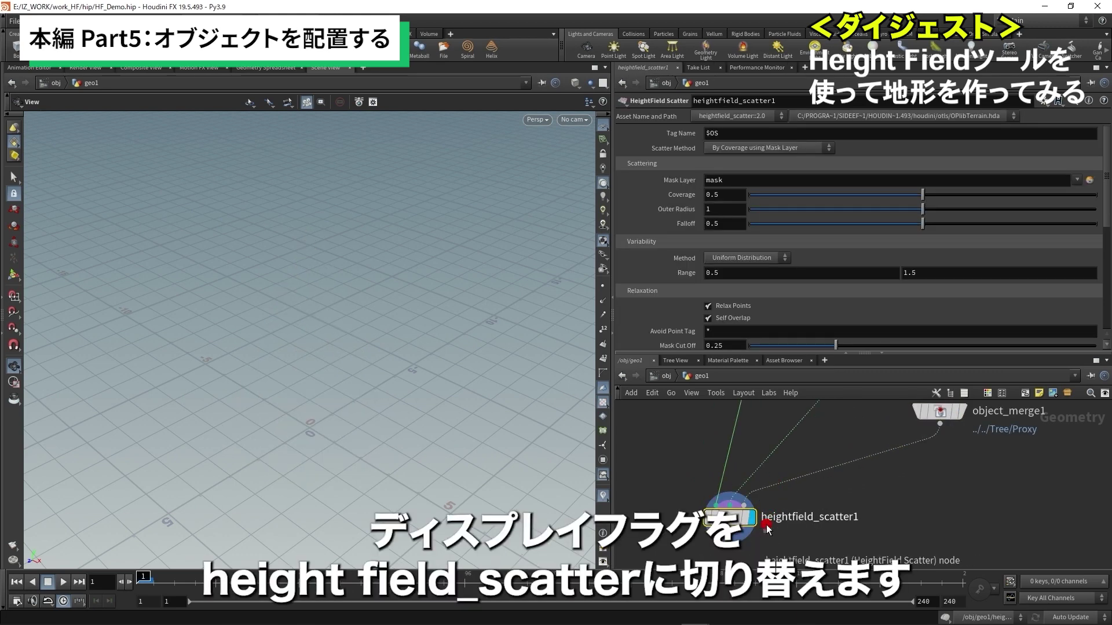
Inspect the placement and orientation of the scattered Proxy cones across the terrain's valley.
{"action": "scroll", "coordinate": [322, 376], "scroll_direction": "up", "scroll_amount": 8}
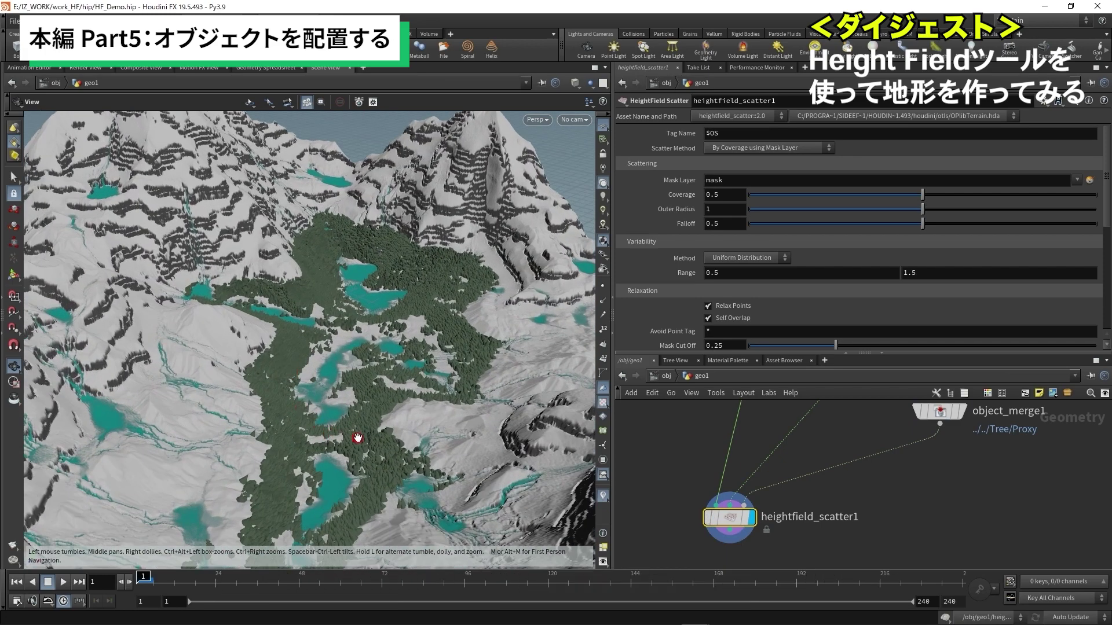
{"action": "scroll", "coordinate": [353, 438], "scroll_direction": "up", "scroll_amount": 3}
{"action": "mouse_move", "coordinate": [353, 439]}
{"action": "left_mouse_down"}
{"action": "mouse_move", "coordinate": [355, 418]}
{"action": "mouse_move", "coordinate": [369, 443]}
{"action": "left_mouse_up"}
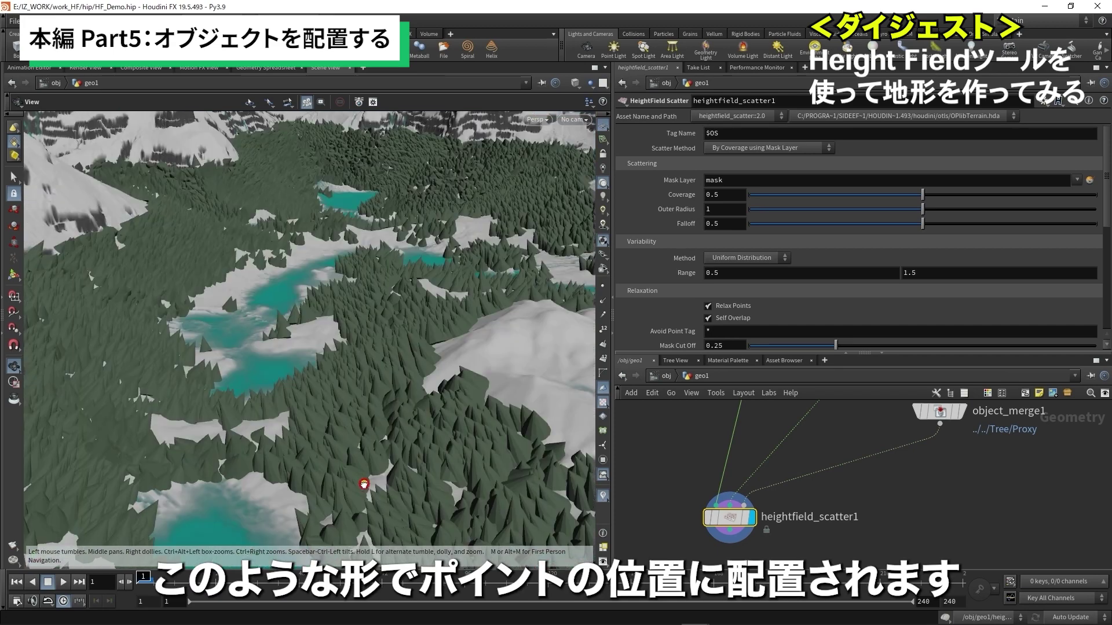
{"action": "scroll", "coordinate": [359, 488], "scroll_direction": "up", "scroll_amount": 2}
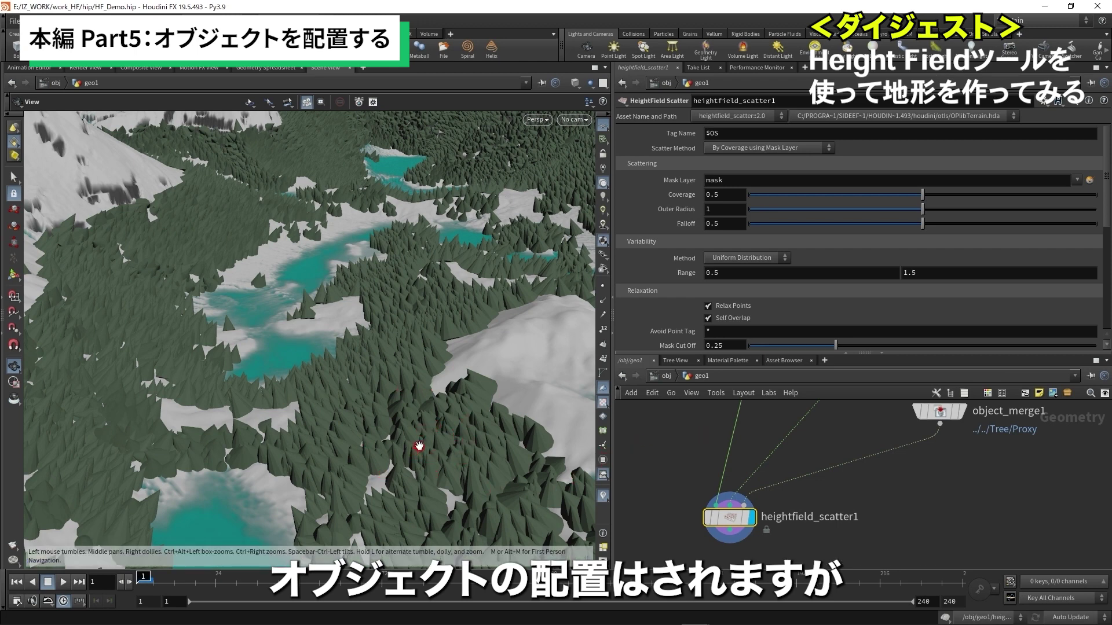
{"action": "scroll", "coordinate": [422, 457], "scroll_direction": "down", "scroll_amount": 2}
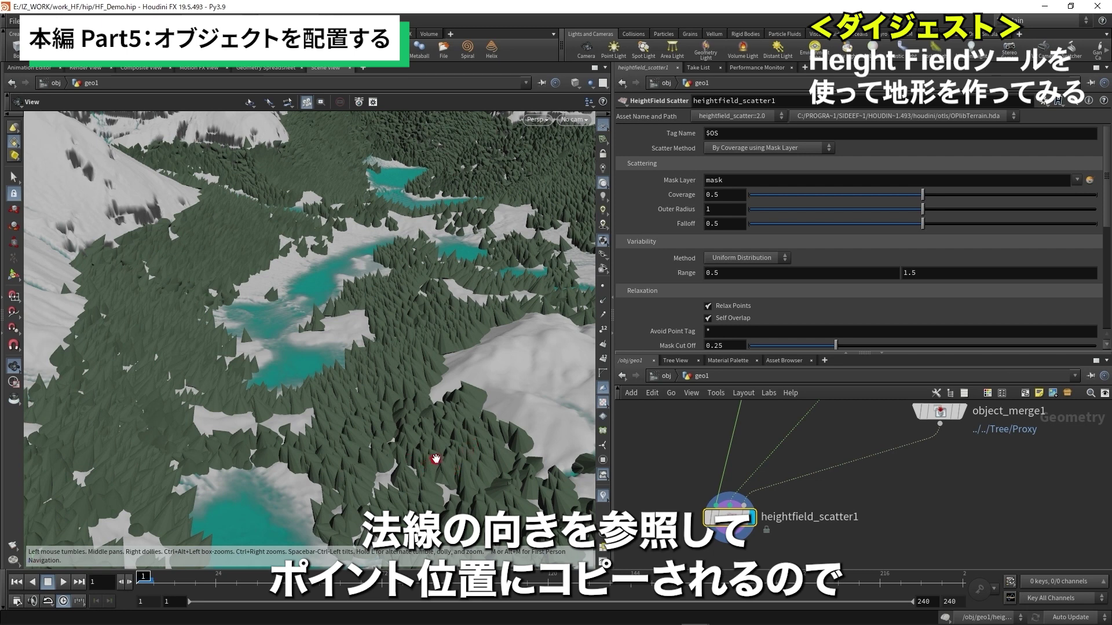
{"action": "scroll", "coordinate": [426, 457], "scroll_direction": "down", "scroll_amount": 4}
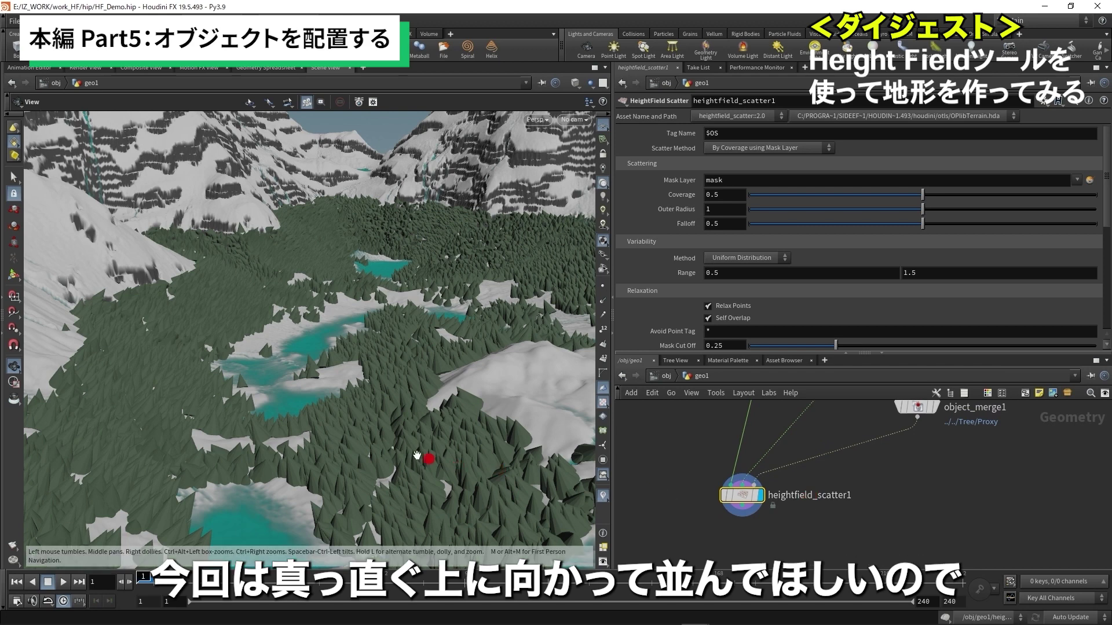
Turn off Match Normals with Terrain on heightfield_scatter1 and check the direction of the scattered cones.
{"action": "left_click_drag", "start_coordinate": [665, 439], "coordinate": [794, 512]}
{"action": "left_click_drag", "start_coordinate": [778, 353], "coordinate": [777, 396]}
{"action": "scroll", "coordinate": [779, 340], "scroll_direction": "down", "scroll_amount": 3}
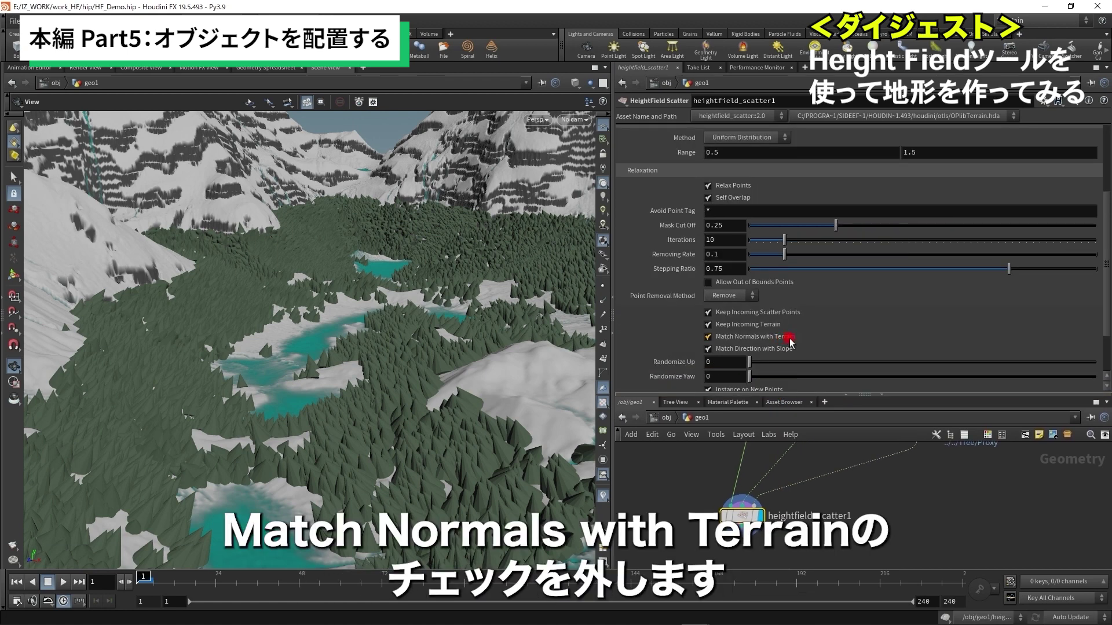
{"action": "left_click", "coordinate": [707, 337]}
{"action": "left_click", "coordinate": [707, 337]}
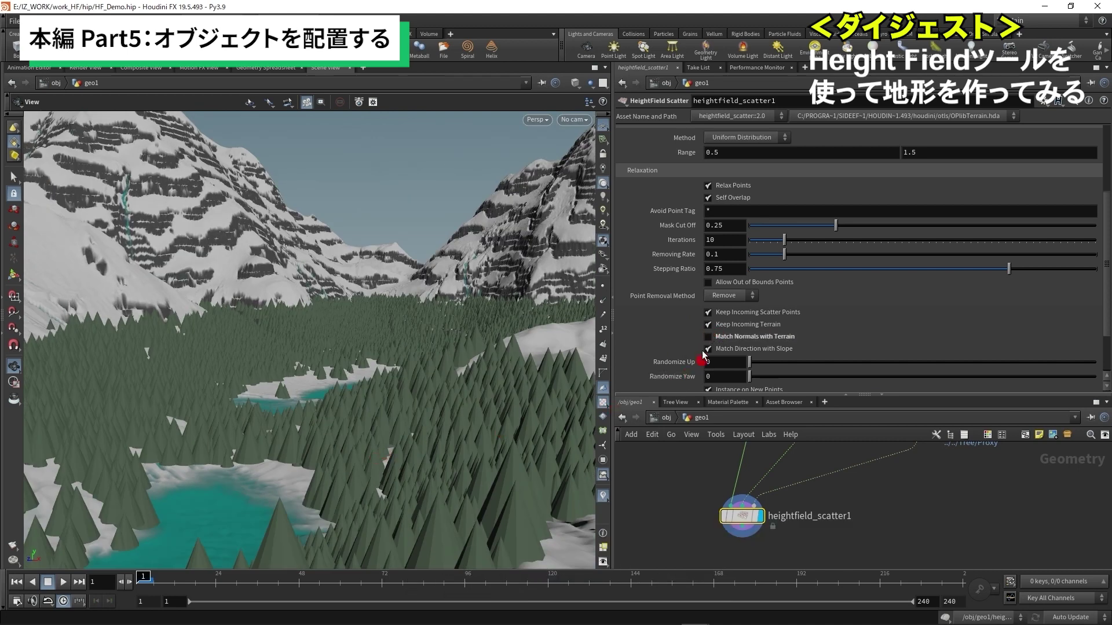
{"action": "left_click", "coordinate": [717, 336]}
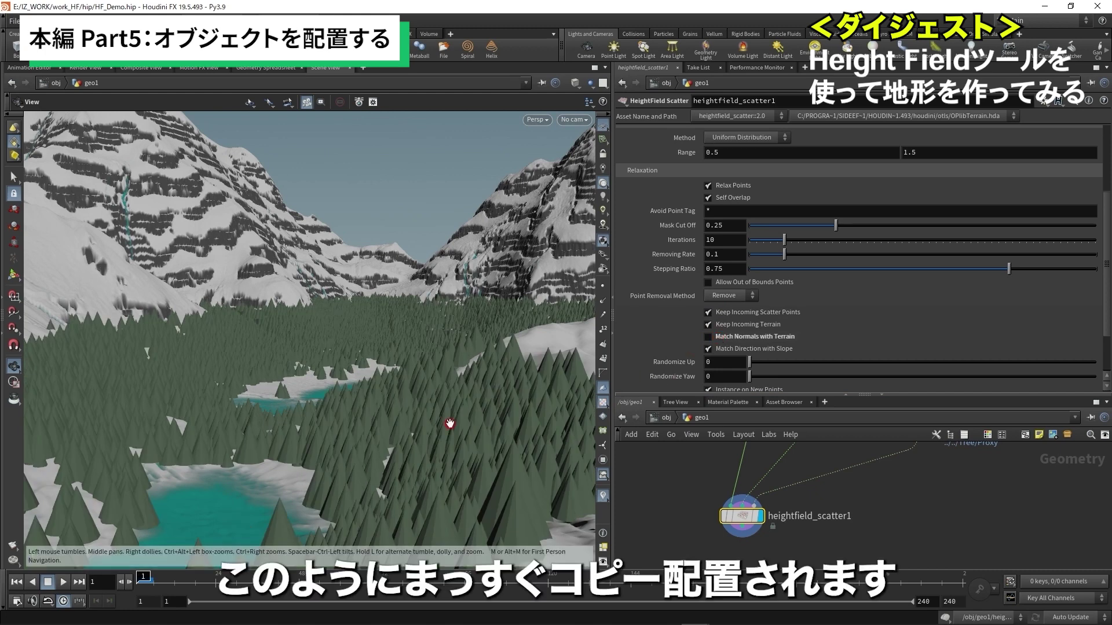
{"action": "left_click_drag", "start_coordinate": [413, 443], "coordinate": [442, 459]}
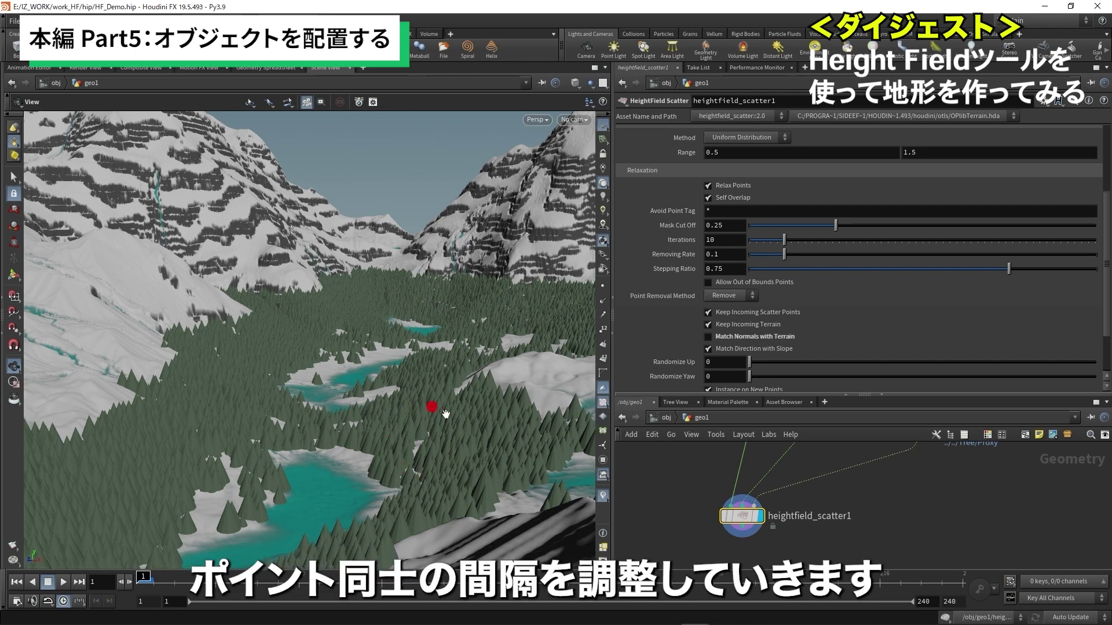
{"action": "middle_click_drag", "start_coordinate": [799, 540], "coordinate": [856, 519]}
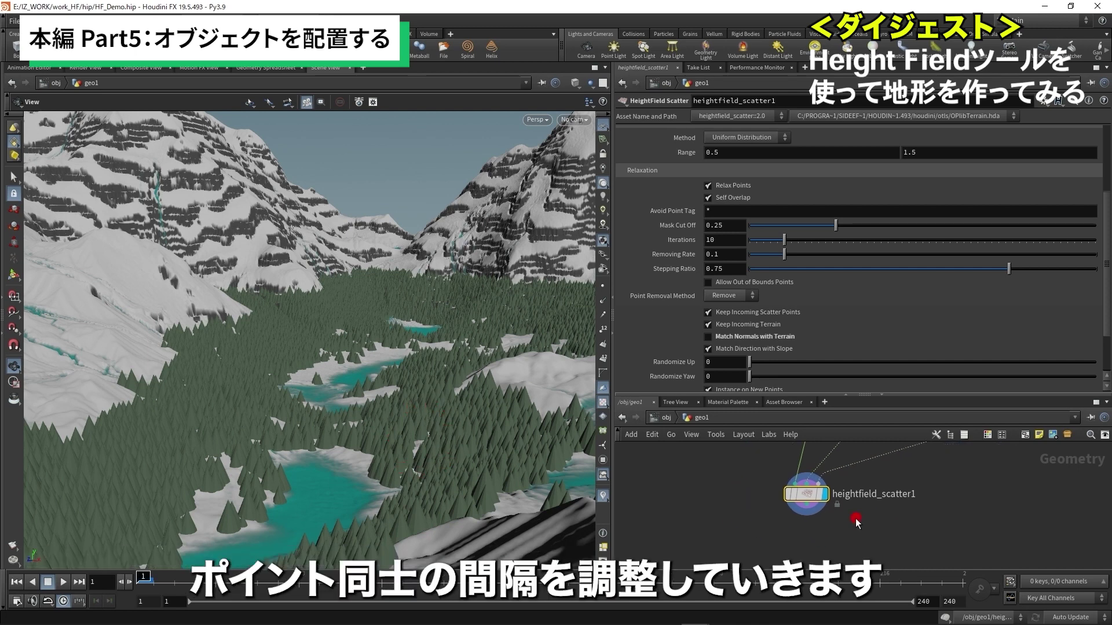
{"action": "scroll", "coordinate": [856, 519], "scroll_direction": "up", "scroll_amount": 2}
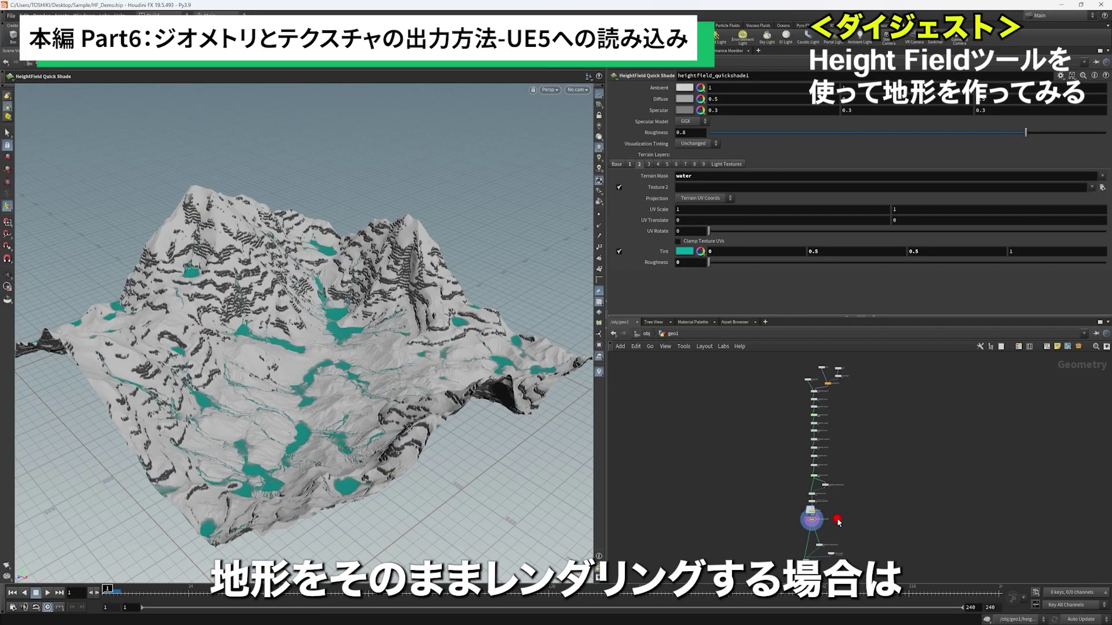
Examine heightfield_quickshade1 and the HeightField Output nodes set up for the height, water, debris and cliffs layers.
{"action": "scroll", "coordinate": [837, 520], "scroll_direction": "up", "scroll_amount": 10}
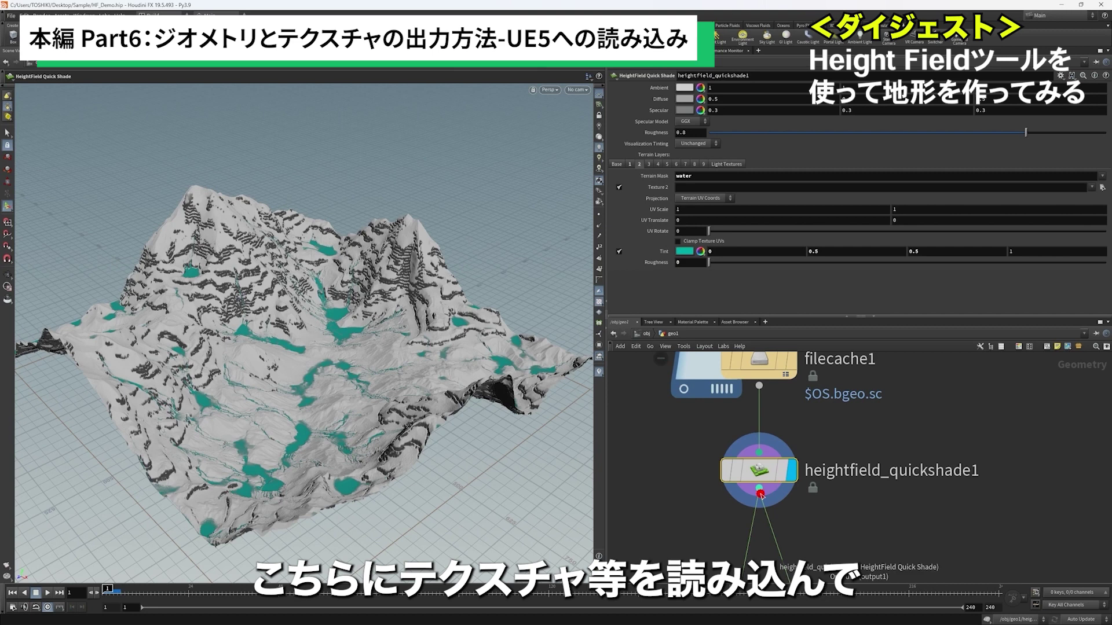
{"action": "left_click_drag", "start_coordinate": [459, 451], "coordinate": [434, 406]}
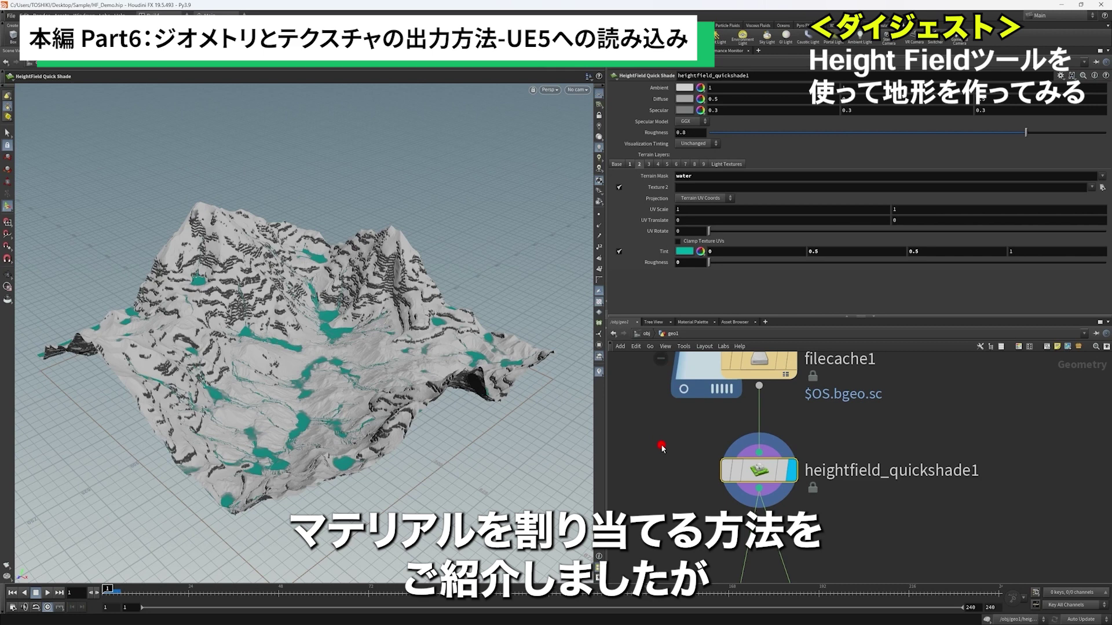
{"action": "scroll", "coordinate": [662, 447], "scroll_direction": "down", "scroll_amount": 2}
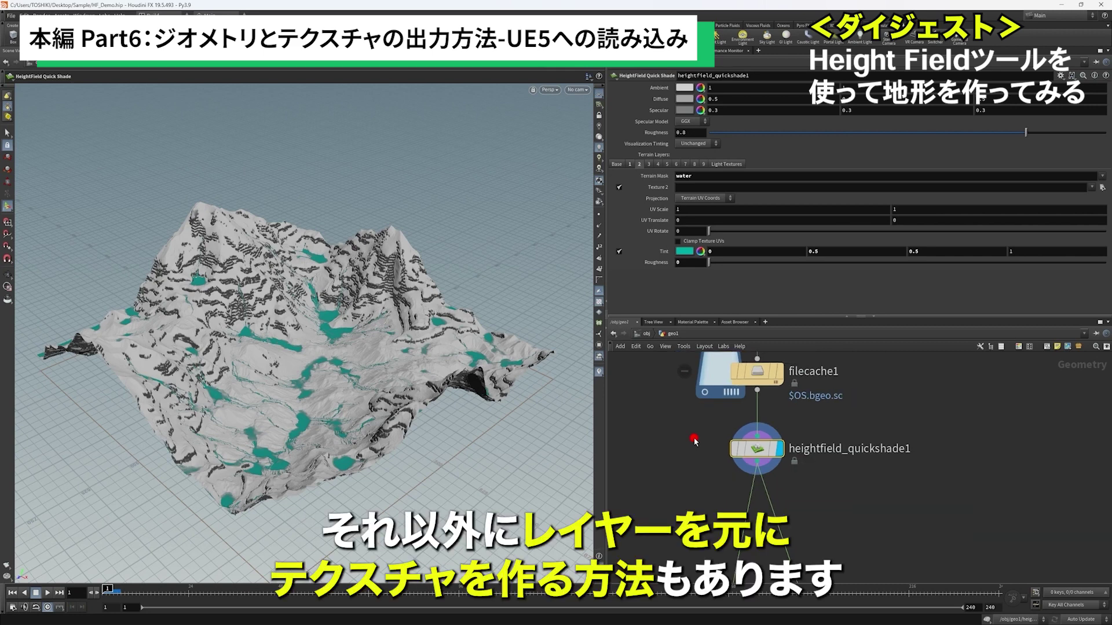
{"action": "middle_click_drag", "start_coordinate": [829, 510], "coordinate": [817, 472]}
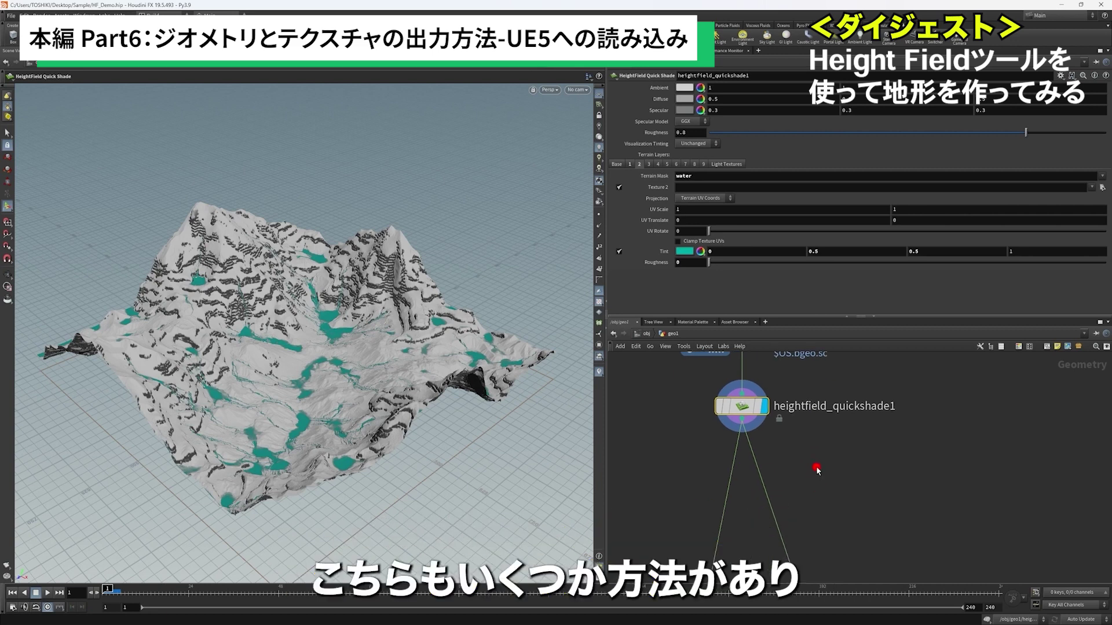
{"action": "middle_click_drag", "start_coordinate": [799, 476], "coordinate": [798, 474]}
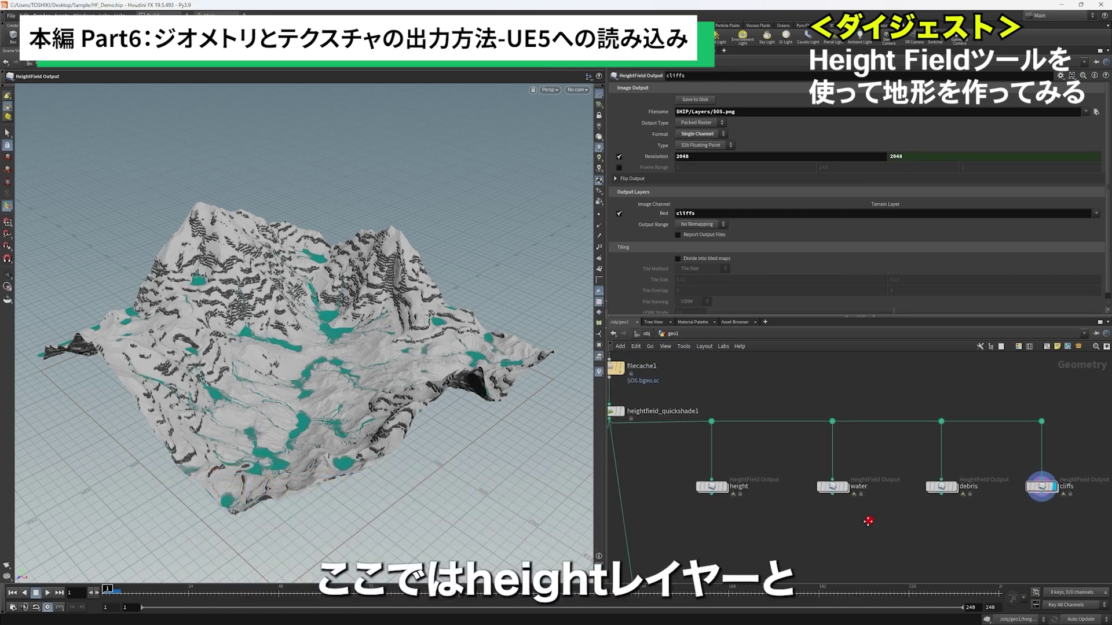
{"action": "middle_click_drag", "start_coordinate": [869, 520], "coordinate": [842, 517]}
{"action": "middle_click_drag", "start_coordinate": [966, 526], "coordinate": [931, 531]}
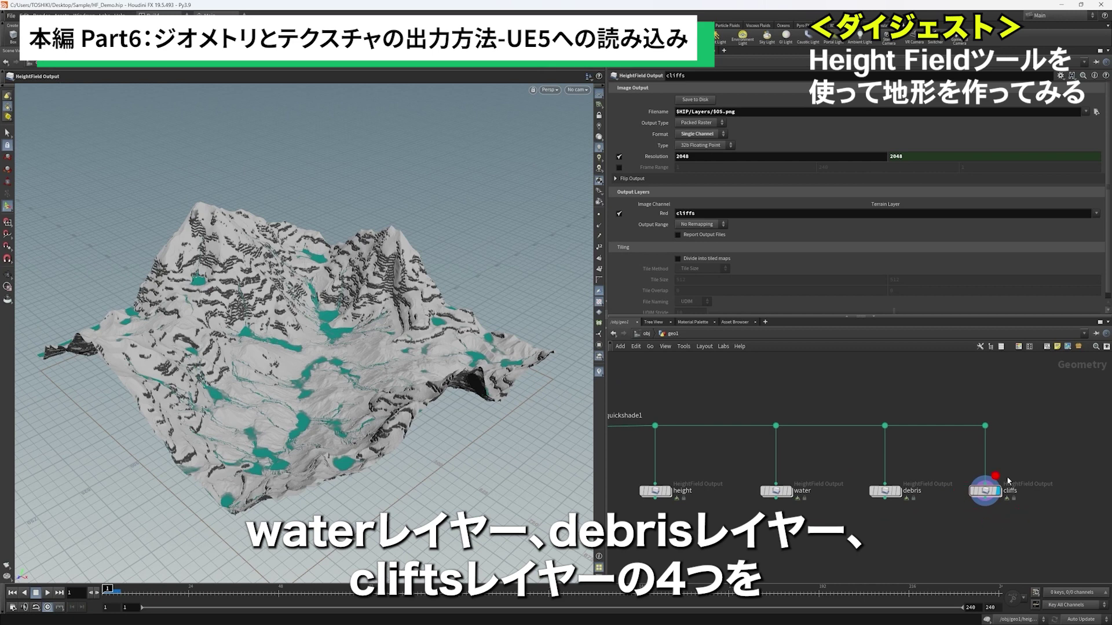
{"action": "middle_click_drag", "start_coordinate": [861, 529], "coordinate": [871, 531]}
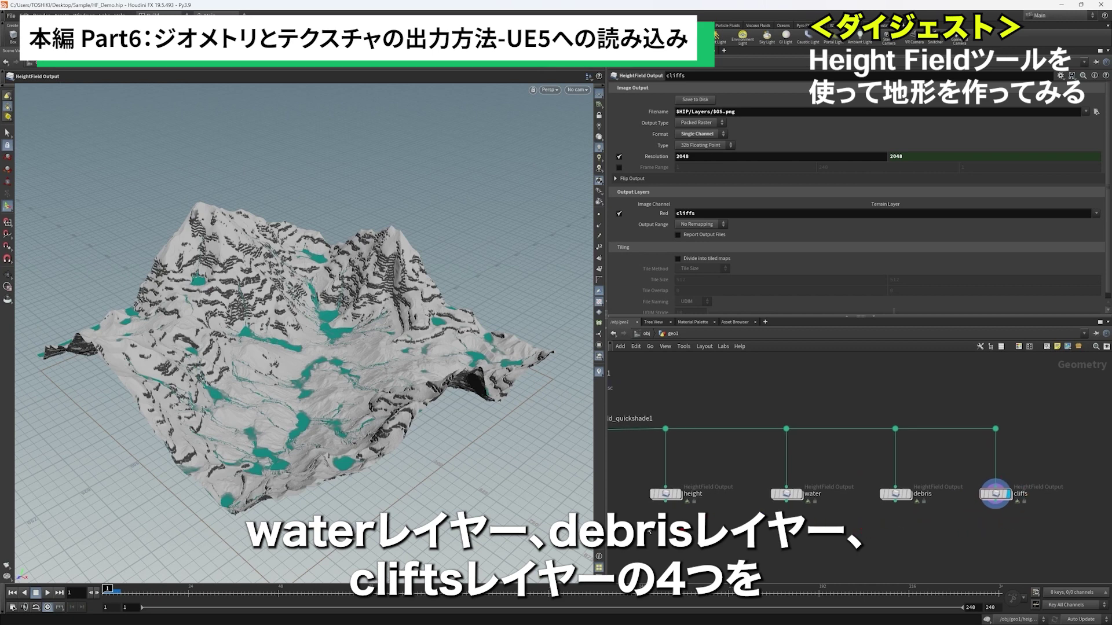
{"action": "middle_click_drag", "start_coordinate": [832, 527], "coordinate": [867, 534]}
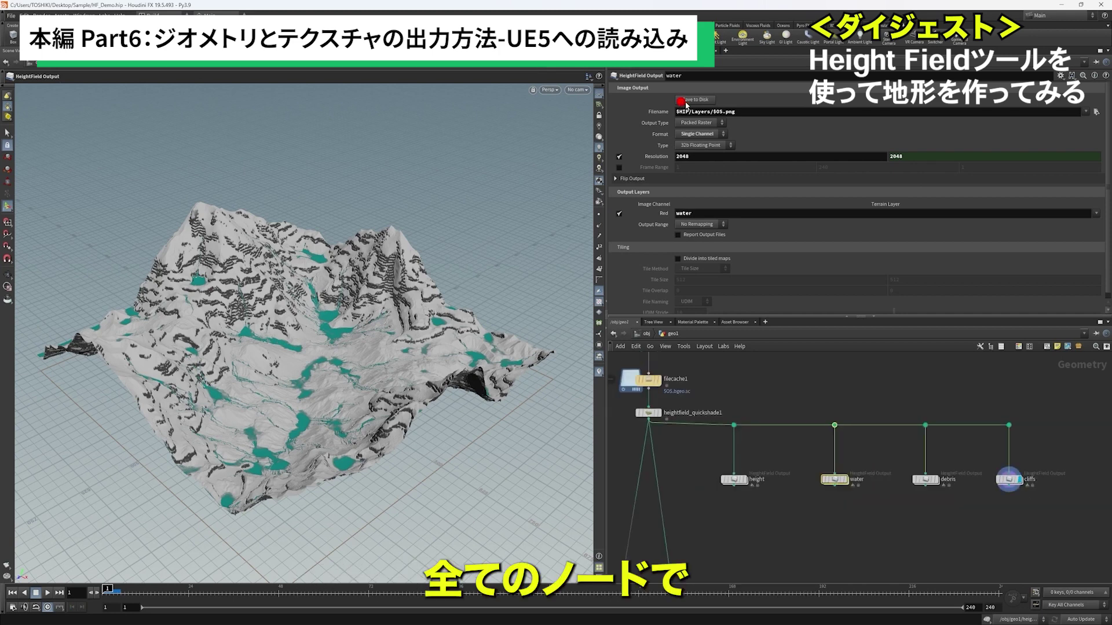
Save the water, debris and cliffs layers to disk from their HeightField Output nodes.
{"action": "left_click", "coordinate": [689, 102]}
{"action": "left_click", "coordinate": [922, 480]}
{"action": "left_click", "coordinate": [694, 100]}
{"action": "left_click", "coordinate": [1009, 479]}
{"action": "left_click", "coordinate": [695, 99]}
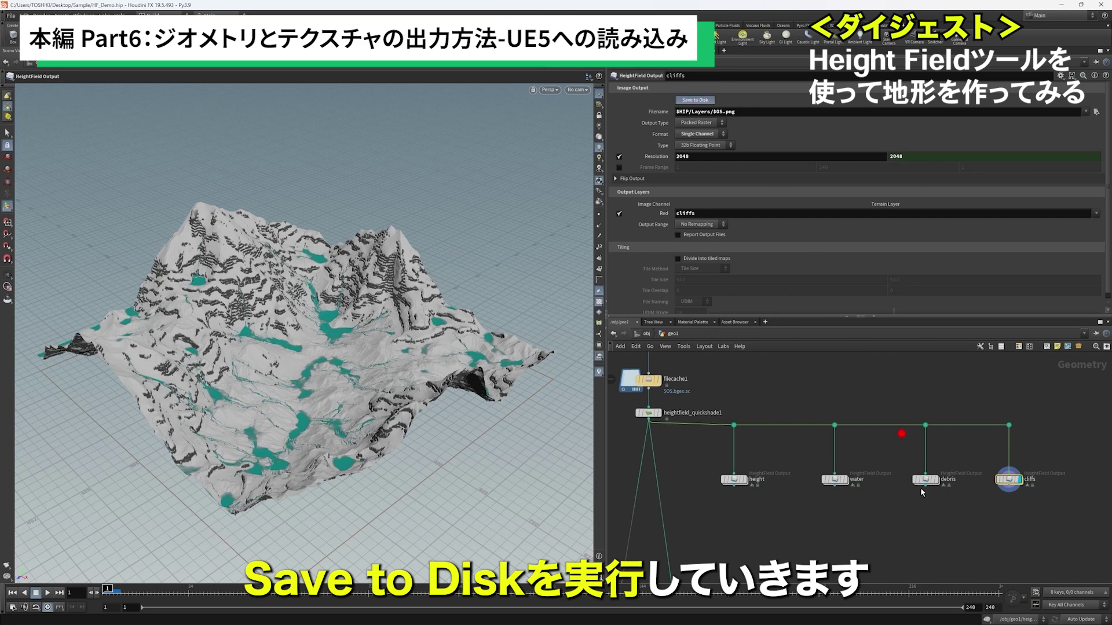
Switch to File Explorer, open the Layers folder inside Sample, and view the exported layer images as large icons.
{"action": "key", "text": "alt+Tab"}
{"action": "left_click", "coordinate": [784, 355]}
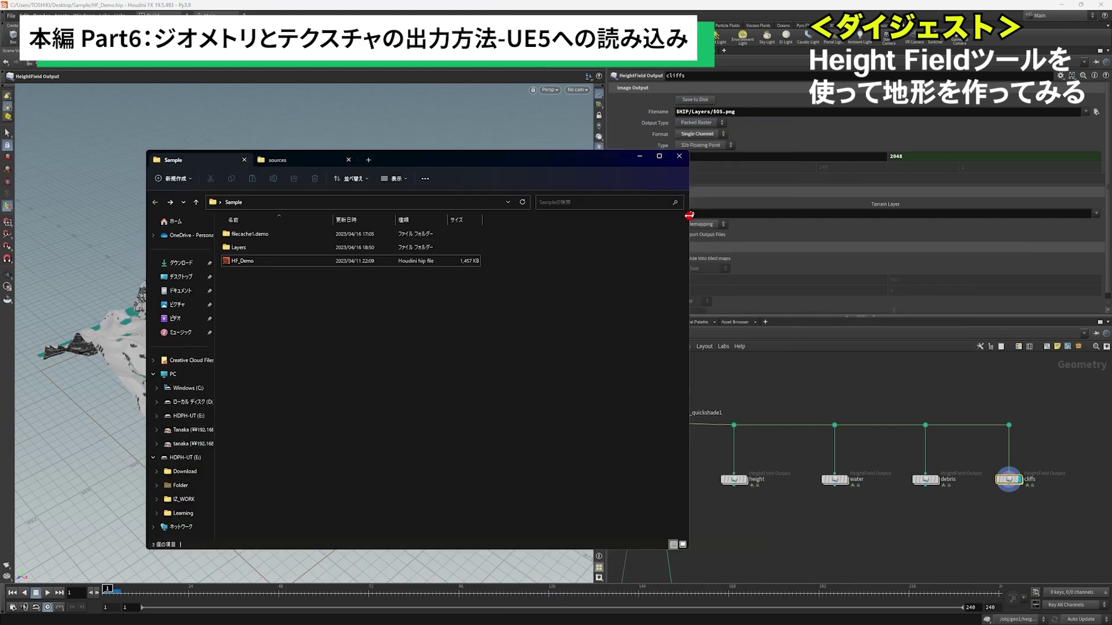
{"action": "left_click_drag", "start_coordinate": [689, 216], "coordinate": [630, 225]}
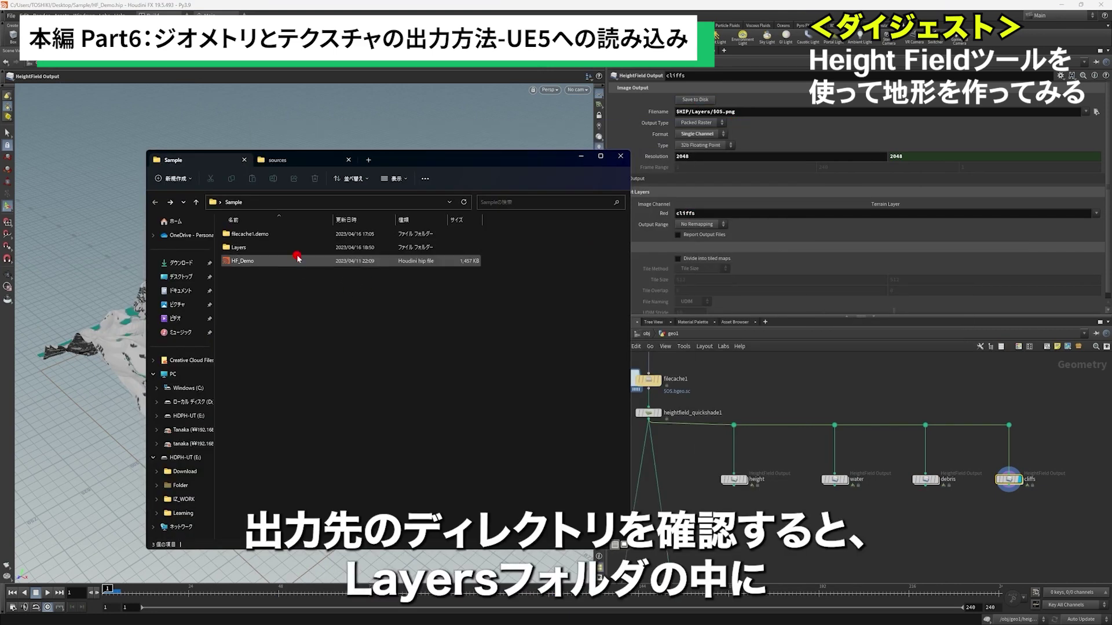
{"action": "double_click", "coordinate": [299, 253]}
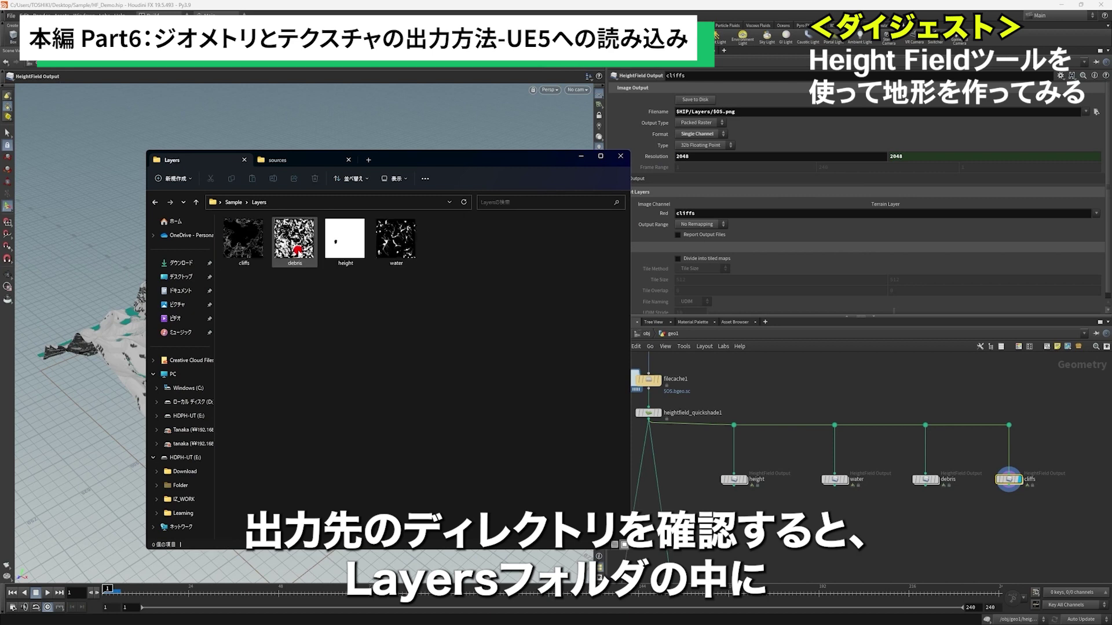
{"action": "left_click", "coordinate": [396, 179]}
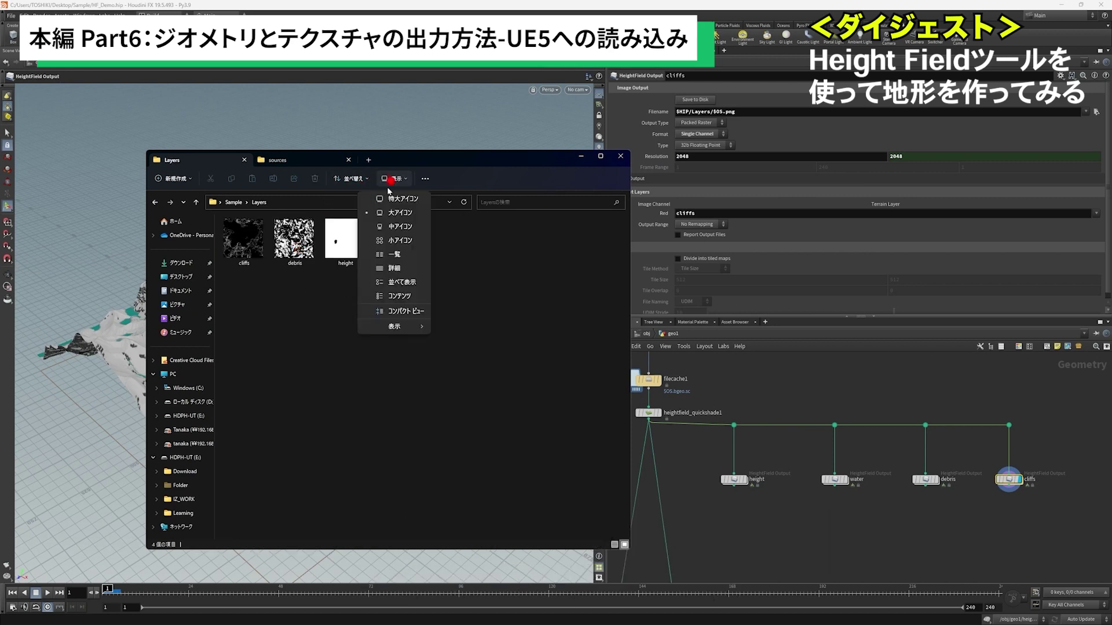
{"action": "left_click", "coordinate": [407, 213]}
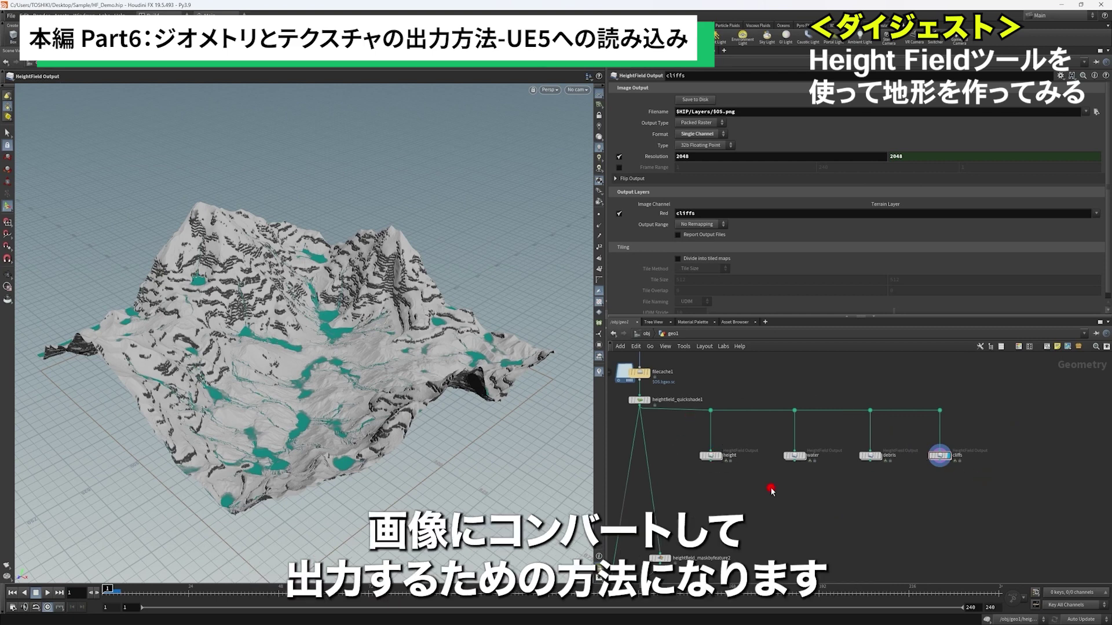
Add a Labs Terrain Texture Output node beside the cliffs output node in the geo1 network.
{"action": "left_click_drag", "start_coordinate": [684, 442], "coordinate": [745, 483]}
{"action": "left_click_drag", "start_coordinate": [770, 441], "coordinate": [811, 484]}
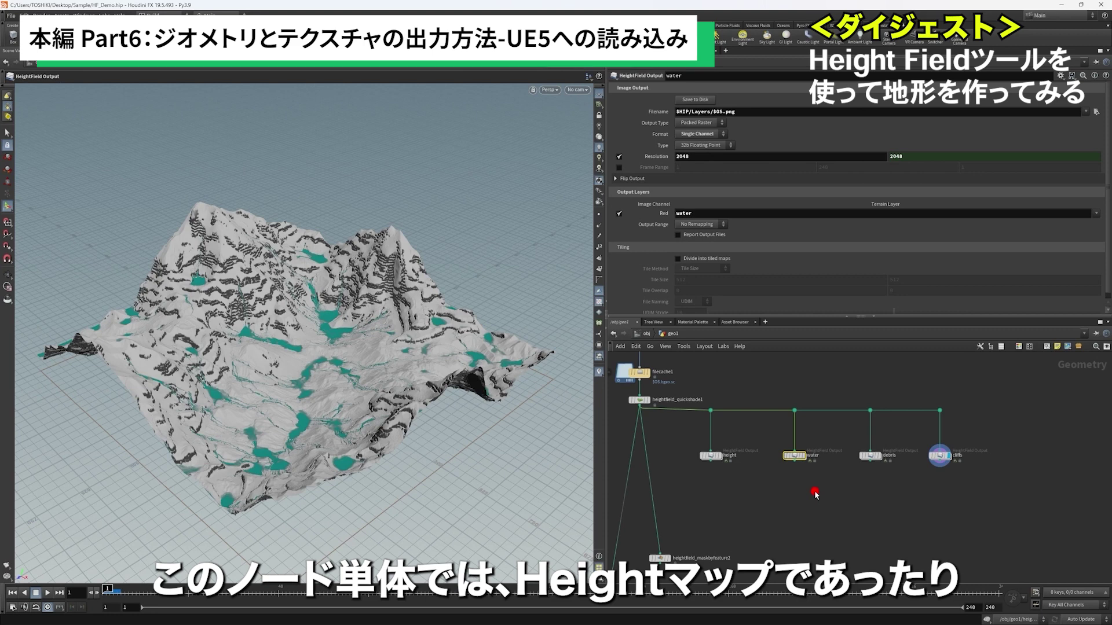
{"action": "middle_click_drag", "start_coordinate": [810, 497], "coordinate": [814, 517]}
{"action": "scroll", "coordinate": [875, 511], "scroll_direction": "up", "scroll_amount": 2}
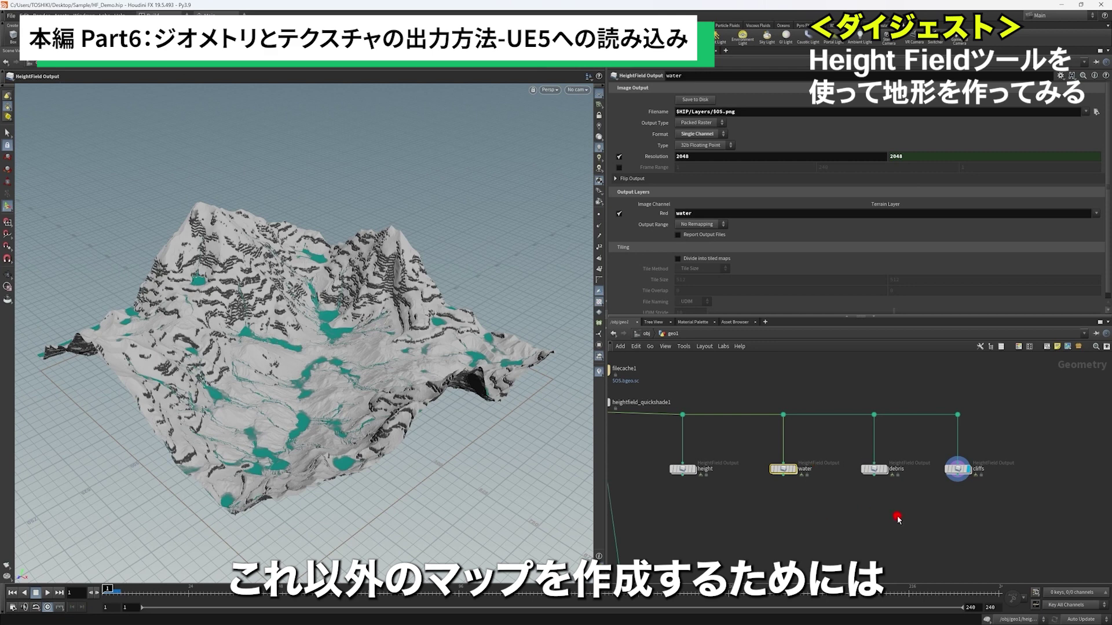
{"action": "middle_click_drag", "start_coordinate": [898, 520], "coordinate": [857, 522]}
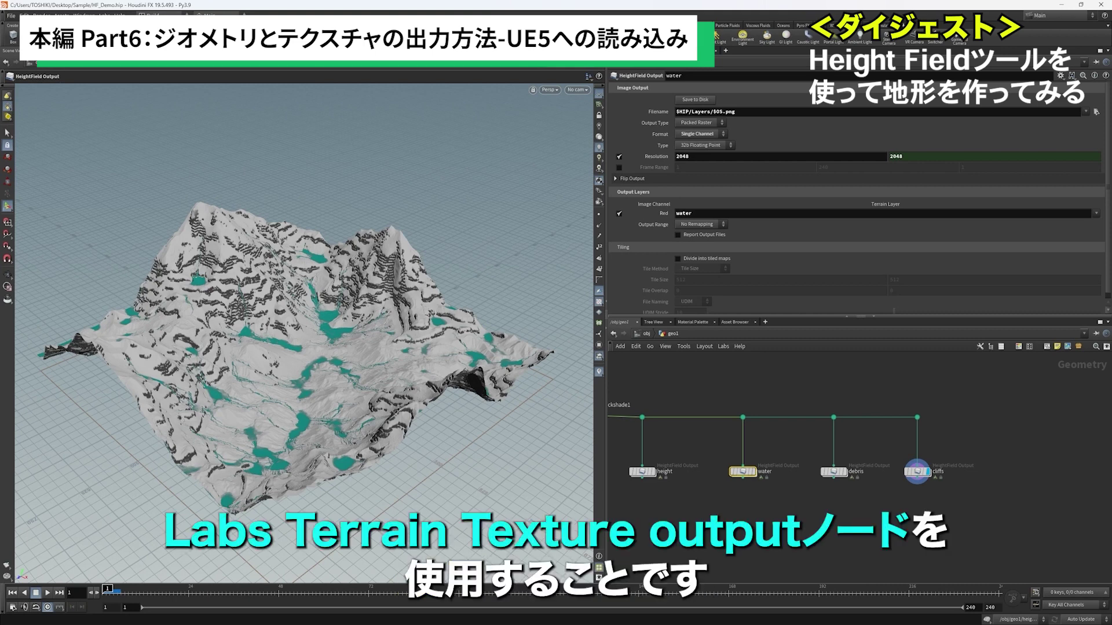
{"action": "key", "text": "Tab"}
{"action": "mouse_move", "coordinate": [970, 457]}
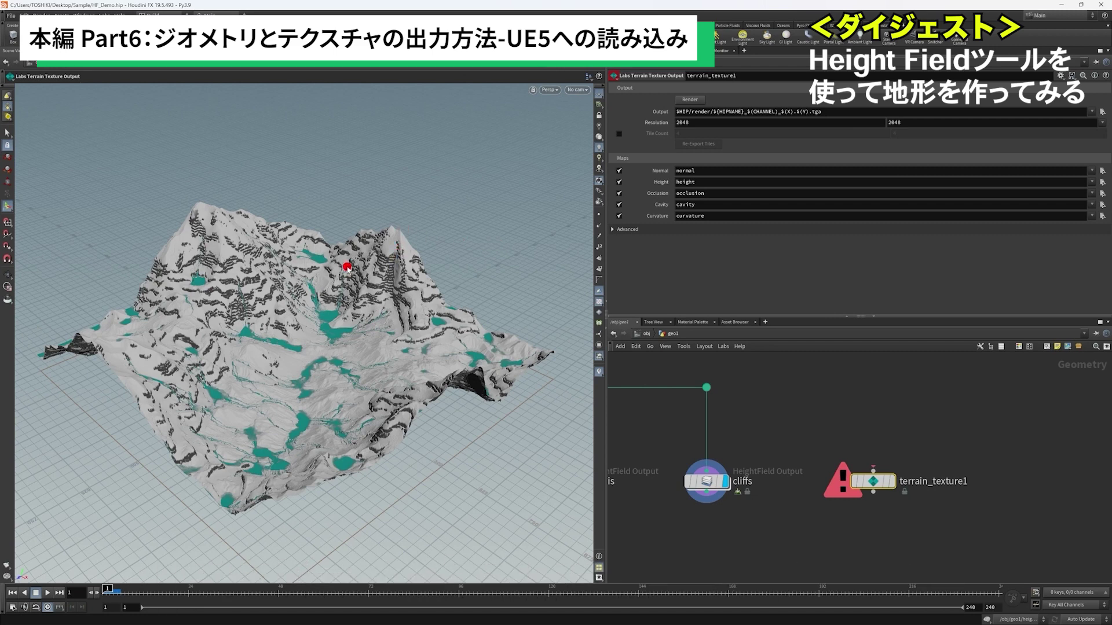
Show the SideFX Labs shelf and open the SideFX Labs window with its Update Toolset tool.
{"action": "left_click", "coordinate": [340, 25]}
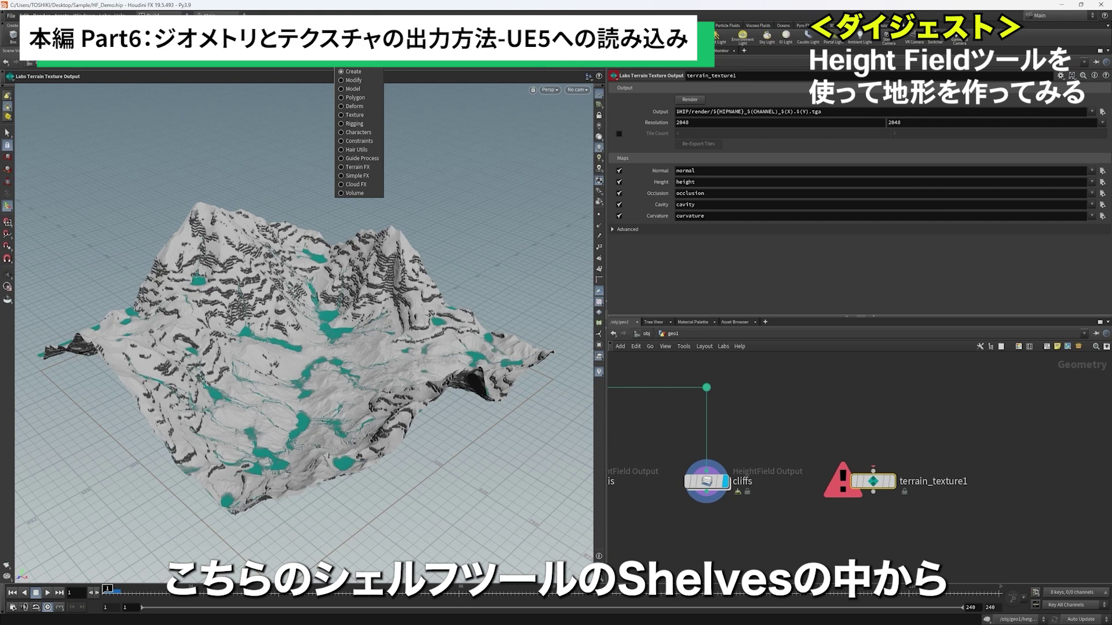
{"action": "mouse_move", "coordinate": [371, 58]}
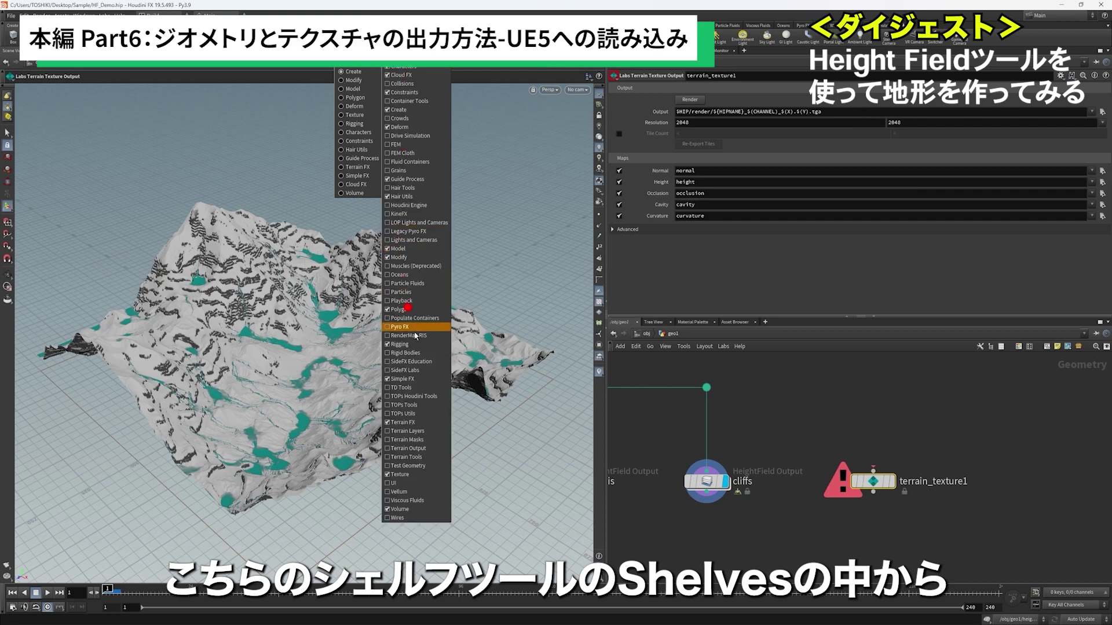
{"action": "left_click", "coordinate": [419, 370]}
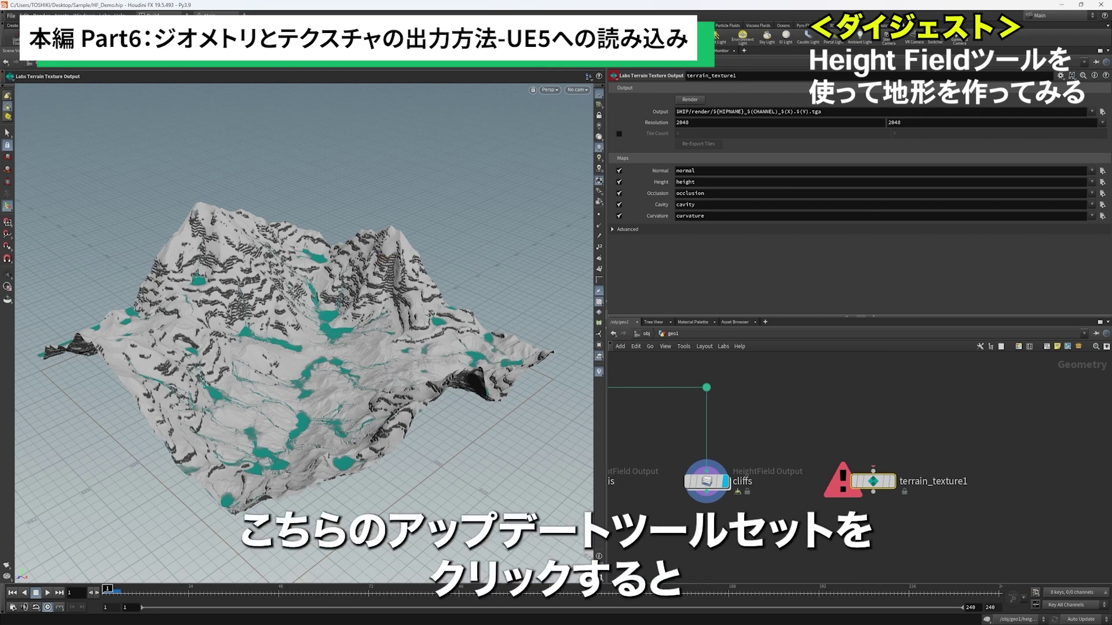
{"action": "left_click", "coordinate": [12, 38]}
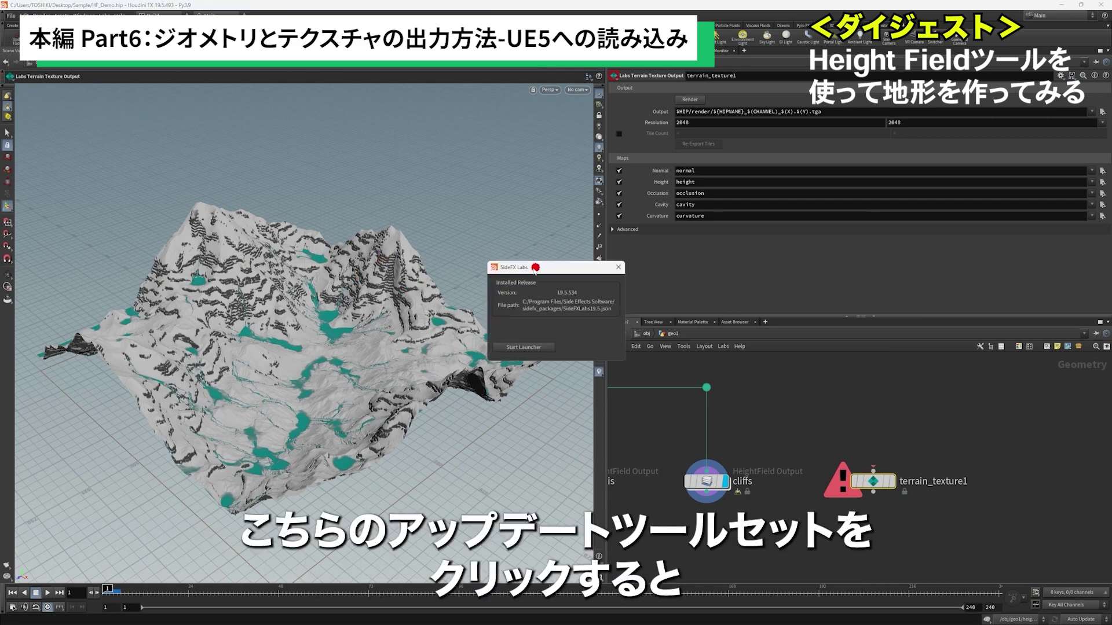
{"action": "left_click_drag", "start_coordinate": [534, 268], "coordinate": [520, 273]}
{"action": "left_click_drag", "start_coordinate": [472, 310], "coordinate": [412, 310]}
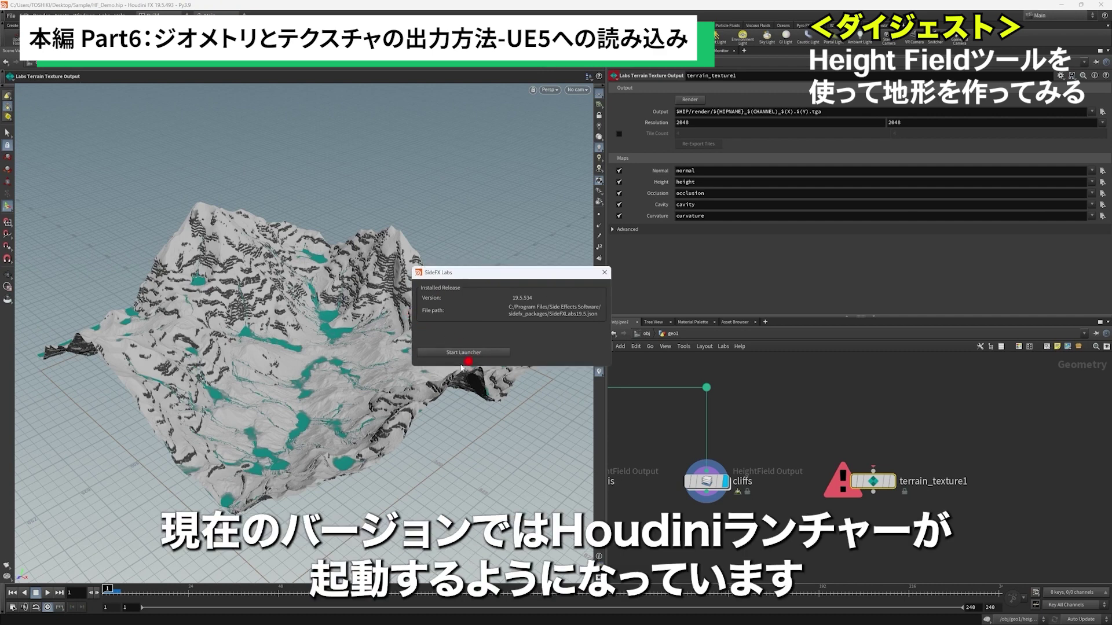
Start the Houdini Launcher from the SideFX Labs window, view its Labs/Packages list, and put the launcher away.
{"action": "left_click", "coordinate": [496, 354]}
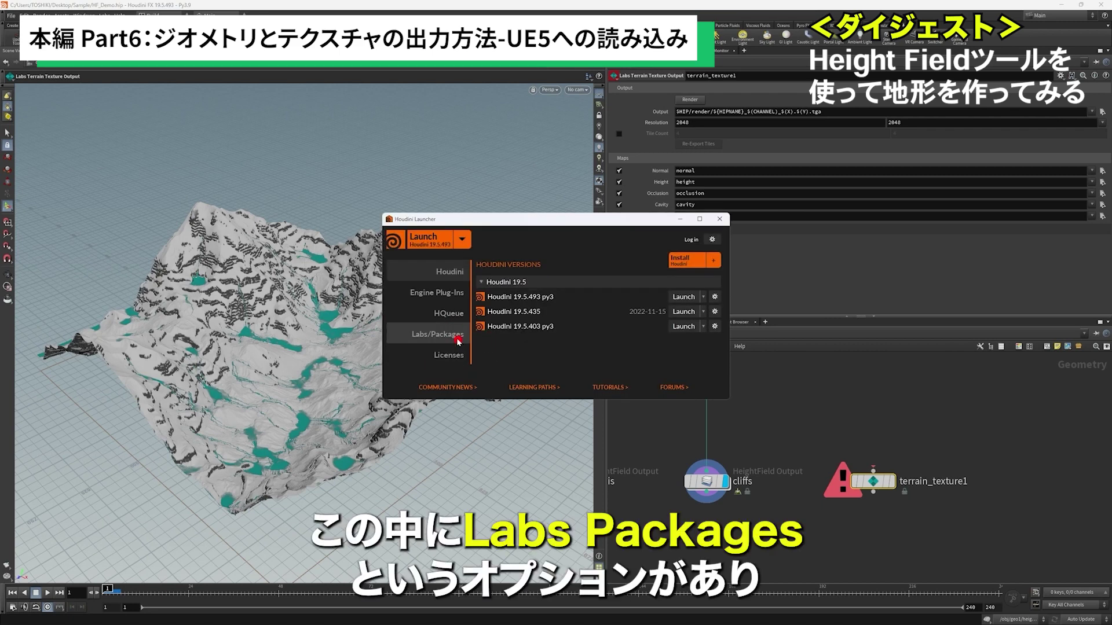
{"action": "left_click", "coordinate": [431, 336]}
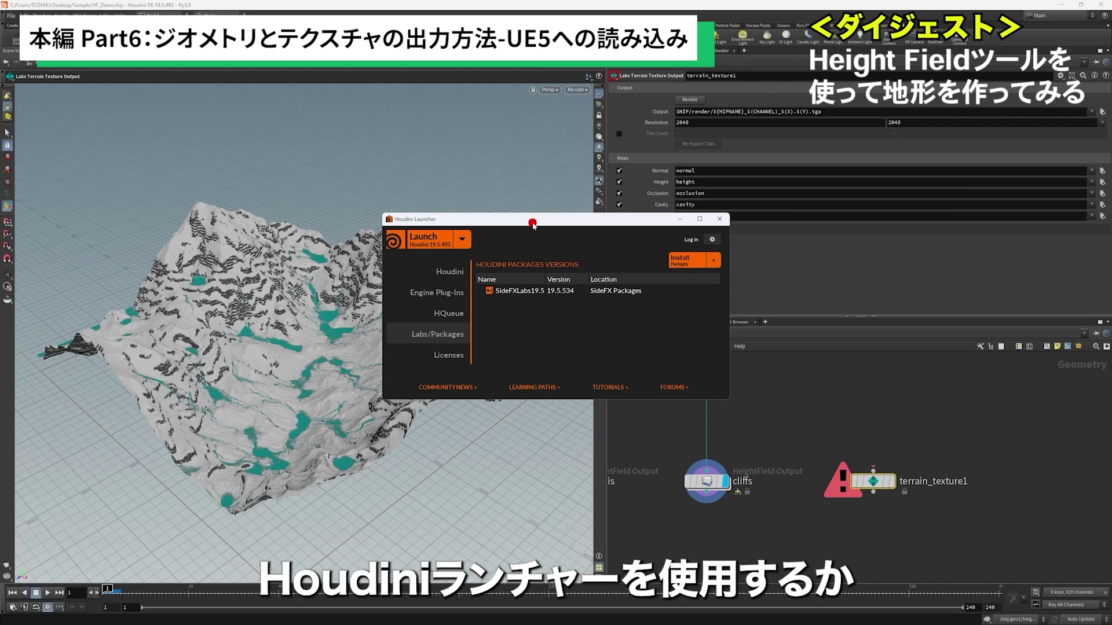
{"action": "left_click_drag", "start_coordinate": [532, 224], "coordinate": [474, 234]}
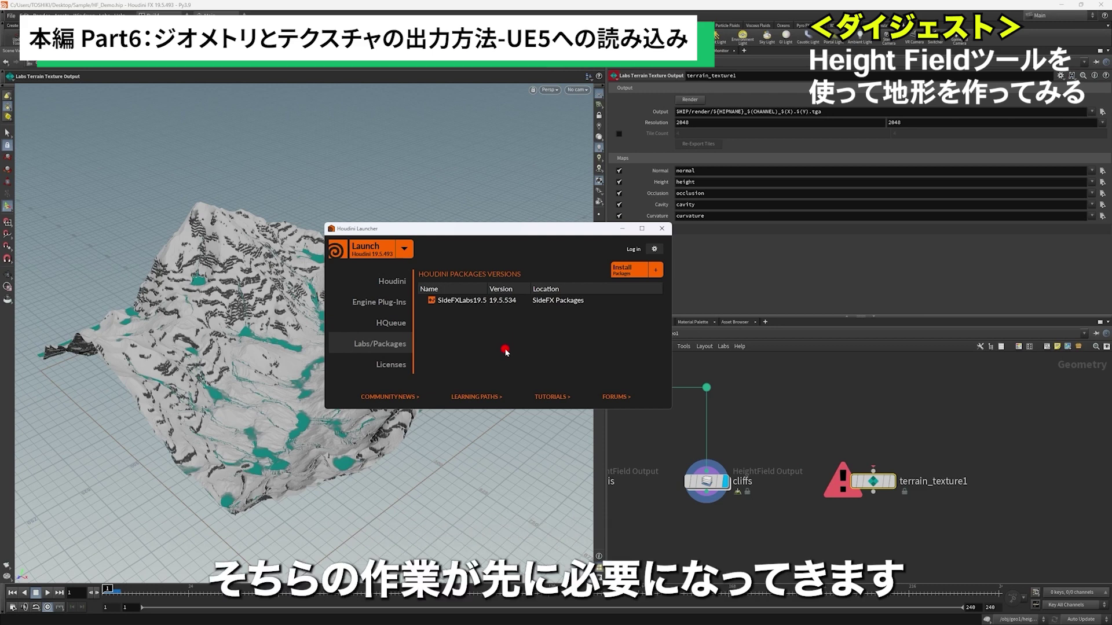
{"action": "left_click", "coordinate": [620, 235]}
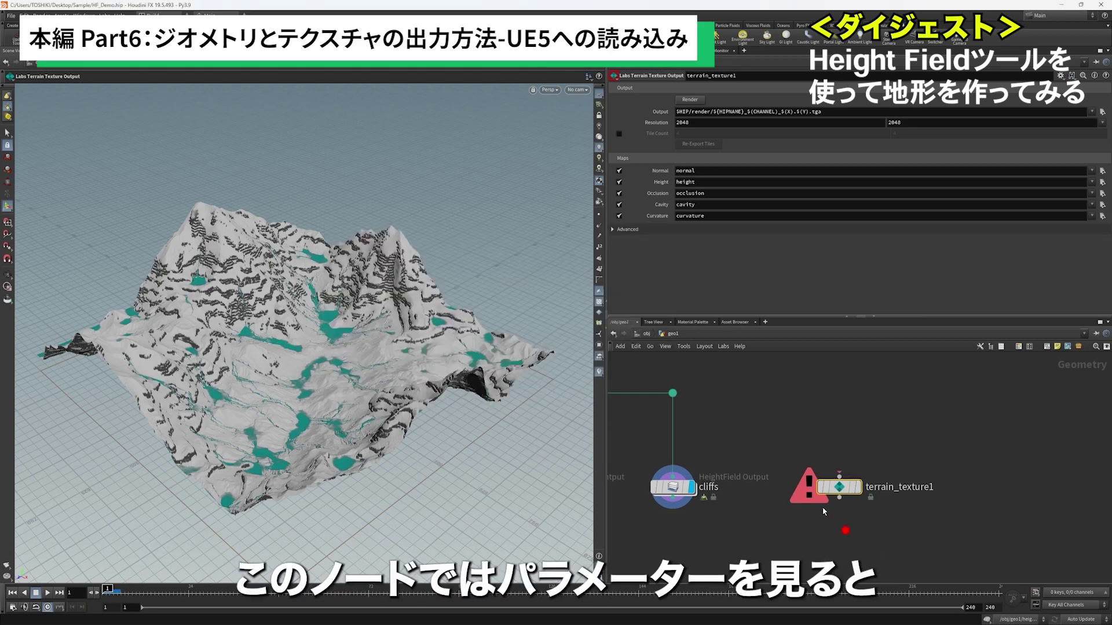
Examine the map outputs of terrain_texture1, including the occlusion and curvature channels.
{"action": "left_click", "coordinate": [702, 193]}
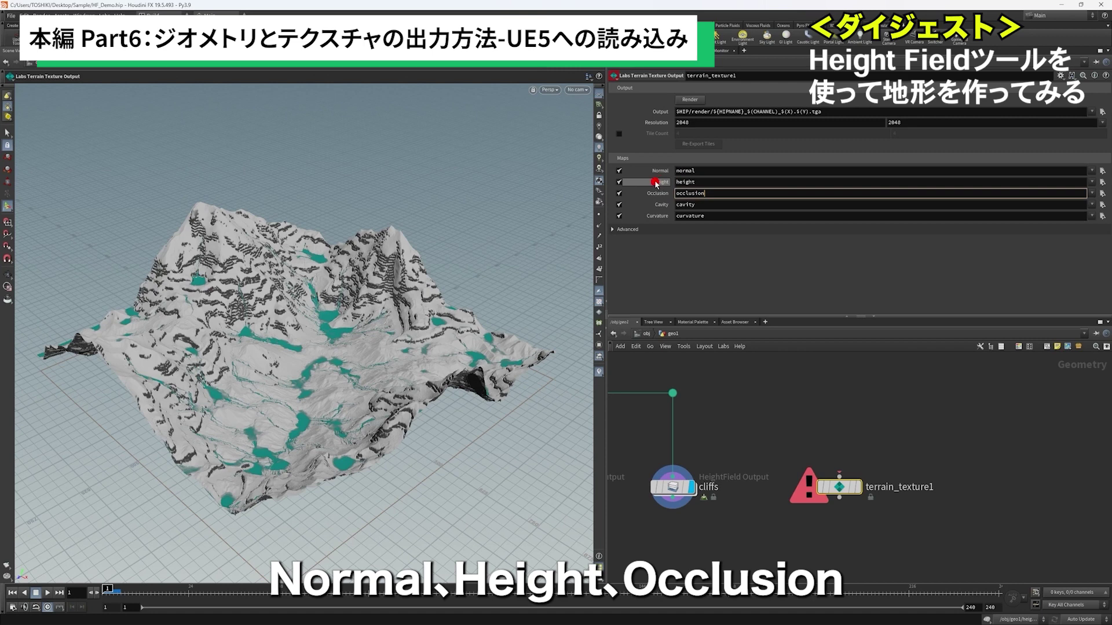
{"action": "left_click", "coordinate": [702, 215]}
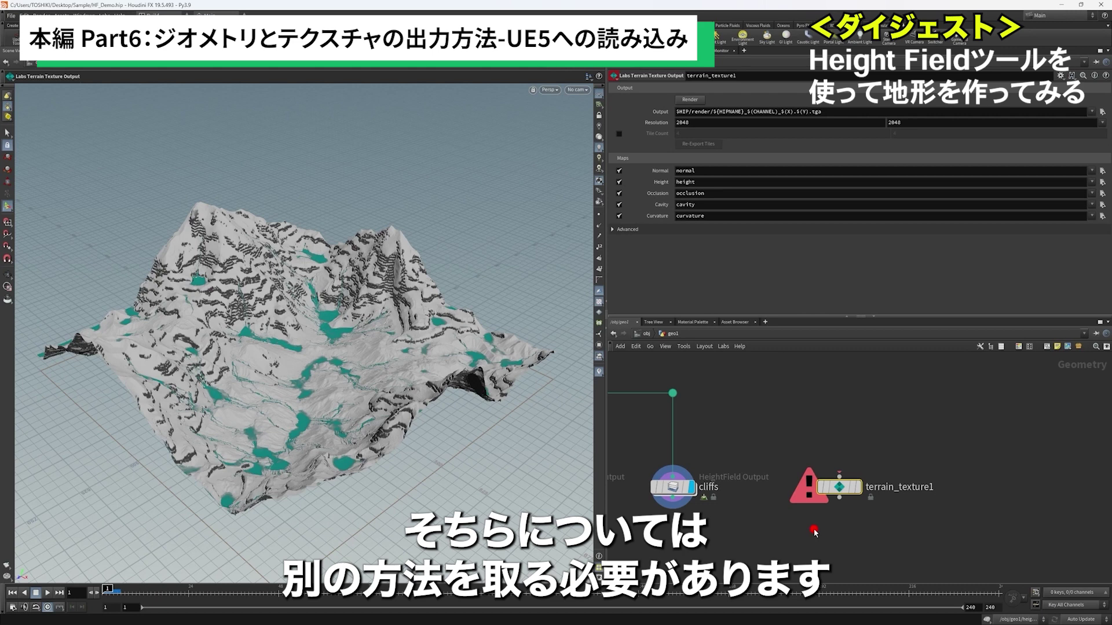
{"action": "middle_click_drag", "start_coordinate": [813, 532], "coordinate": [819, 510]}
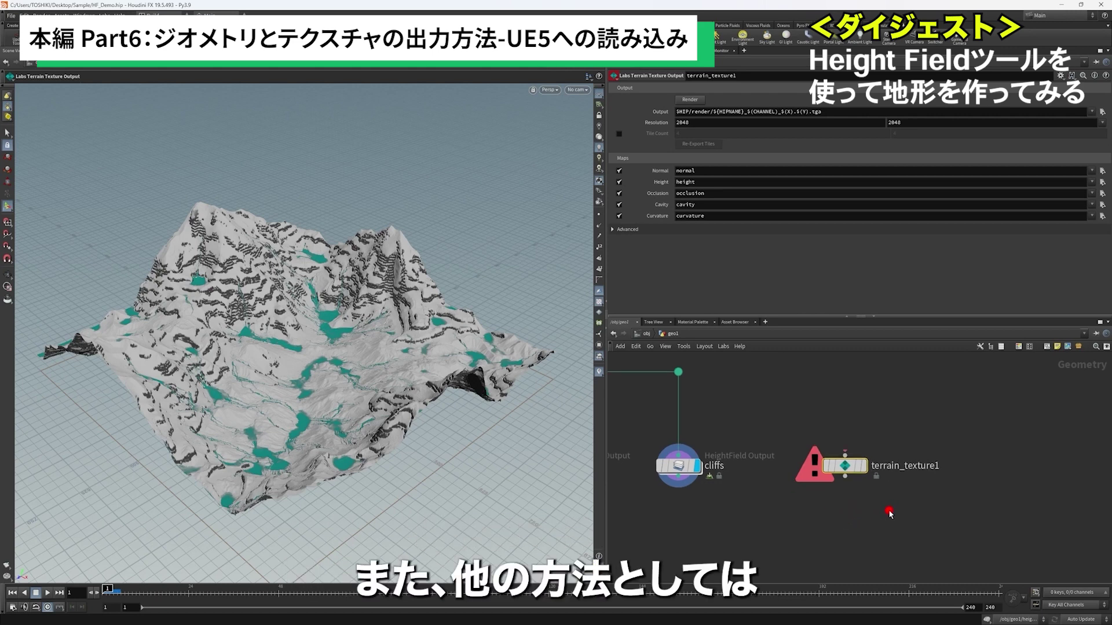
{"action": "middle_click_drag", "start_coordinate": [887, 511], "coordinate": [830, 501]}
Switch the network to the out level and add a Bake Texture node there.
{"action": "left_click", "coordinate": [647, 335]}
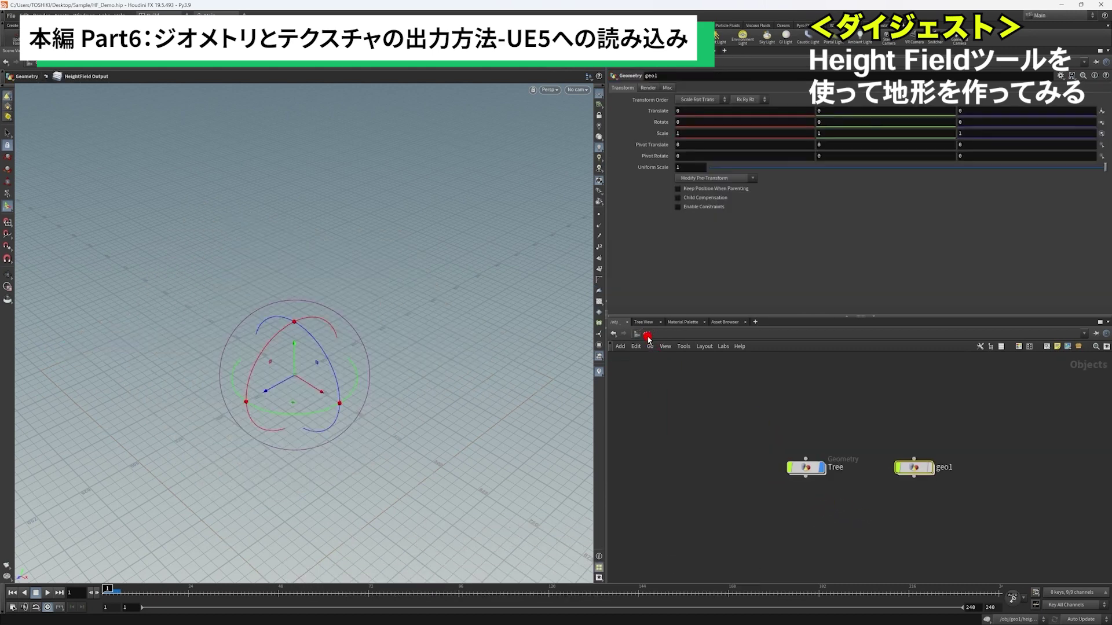
{"action": "left_click", "coordinate": [648, 337]}
{"action": "left_click", "coordinate": [694, 384]}
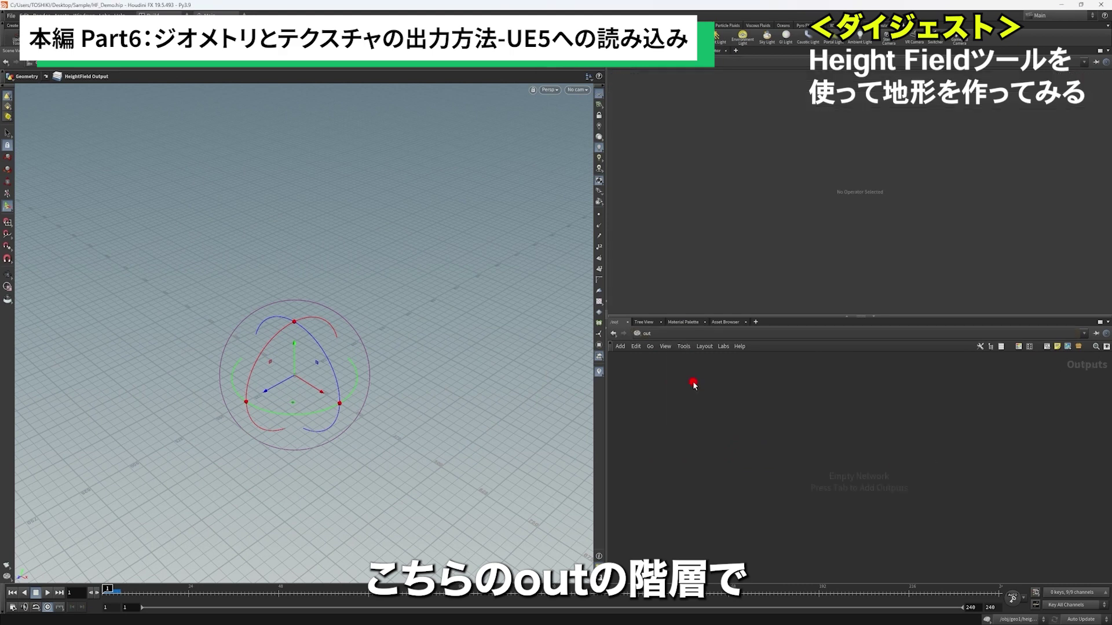
{"action": "key", "text": "Tab"}
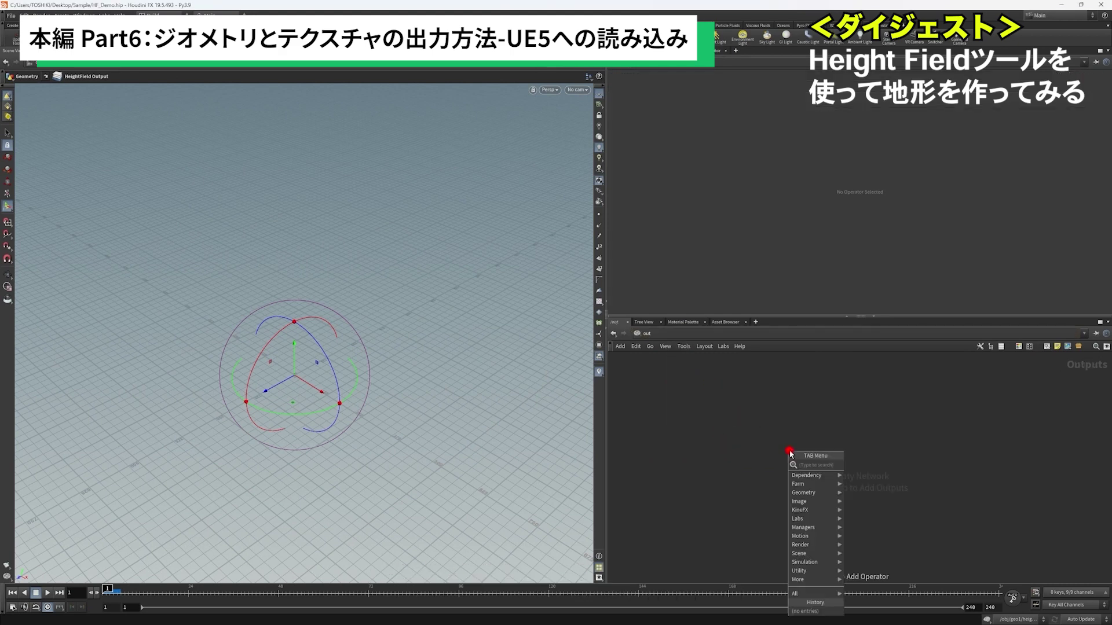
{"action": "type", "text": "ba"}
{"action": "left_click", "coordinate": [869, 482]}
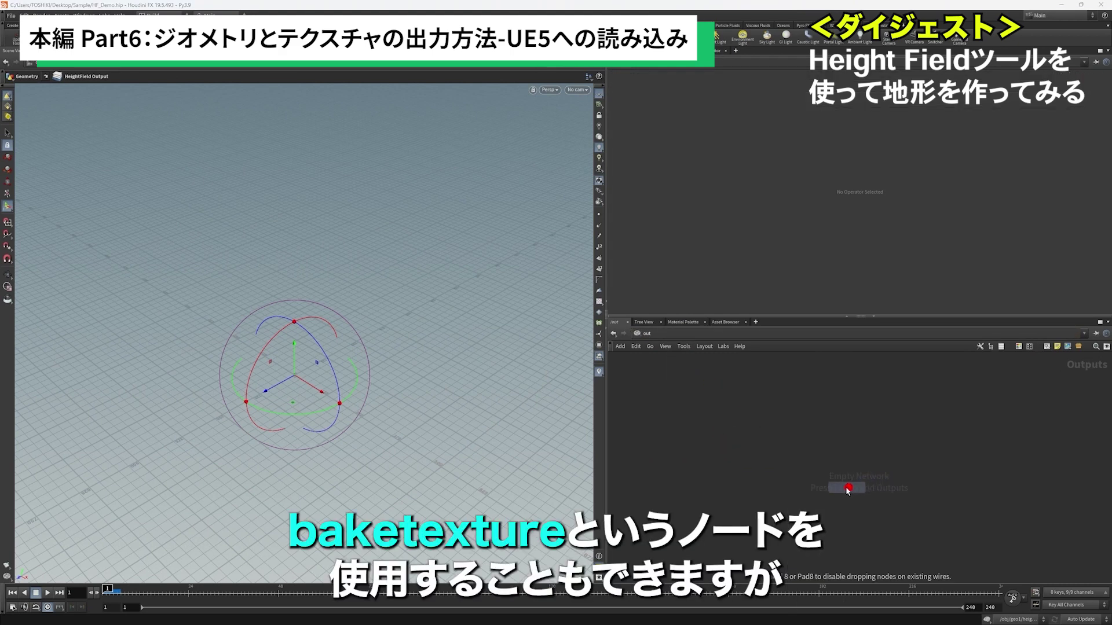
{"action": "left_click", "coordinate": [845, 488]}
{"action": "left_click_drag", "start_coordinate": [753, 445], "coordinate": [957, 562]}
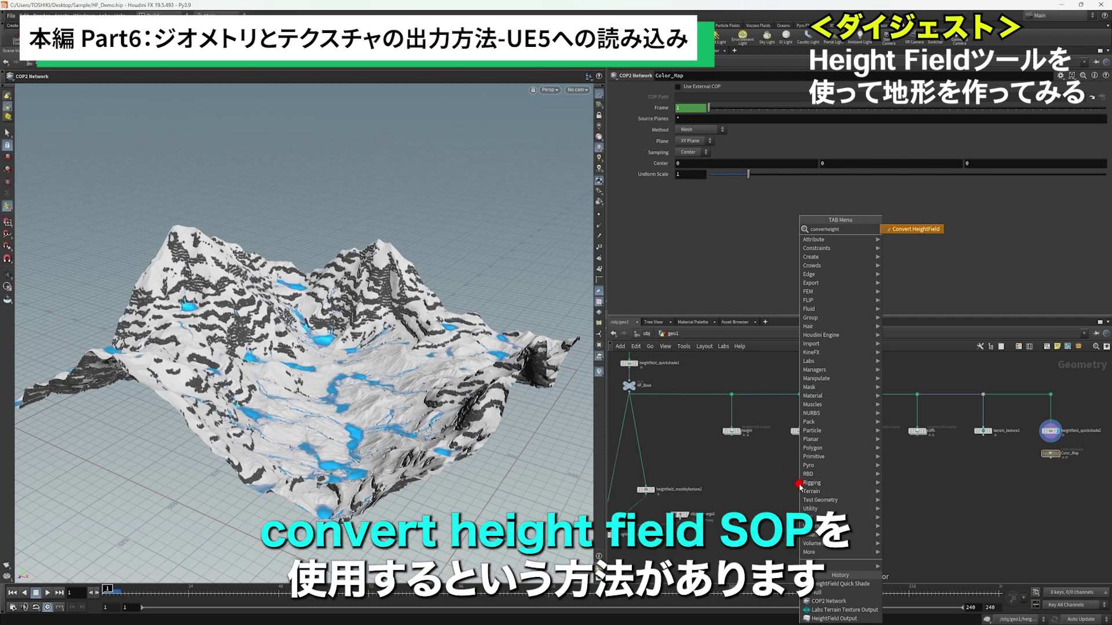
Add a Convert HeightField node to the geo1 network, feed it from HF_Base, and display the polygon terrain.
{"action": "key", "text": "Return"}
{"action": "left_click", "coordinate": [799, 484]}
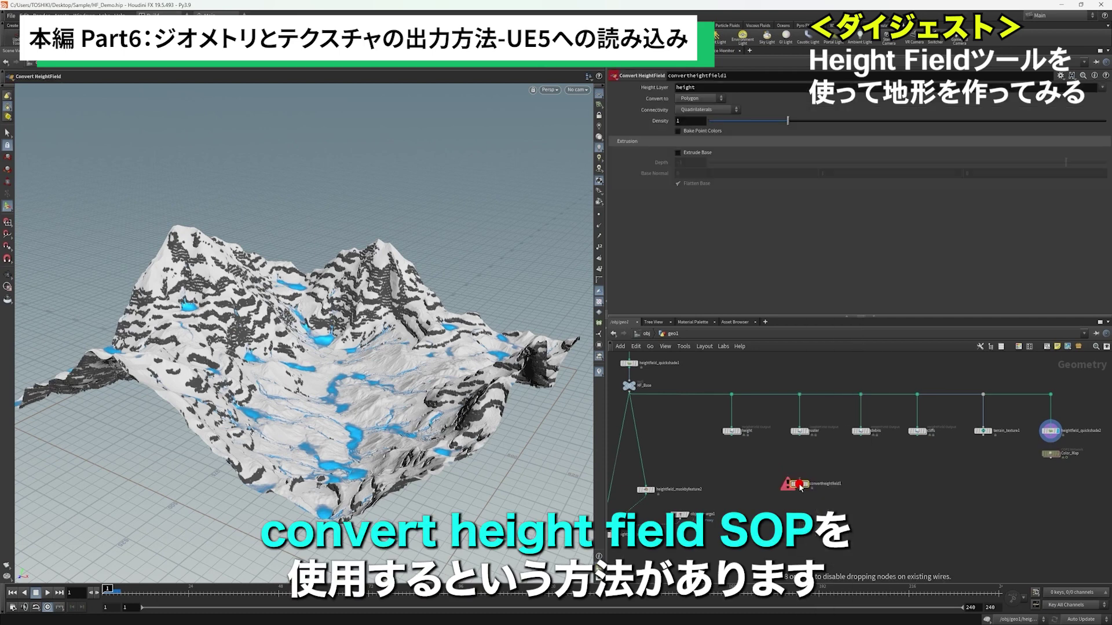
{"action": "left_click", "coordinate": [800, 486]}
{"action": "scroll", "coordinate": [800, 487], "scroll_direction": "up", "scroll_amount": 5}
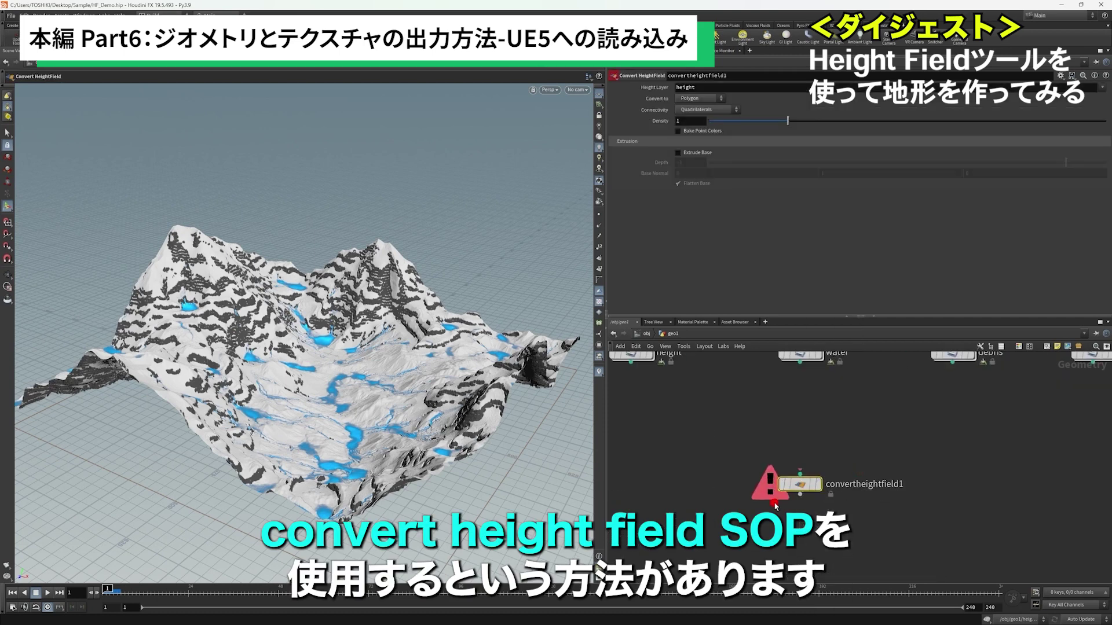
{"action": "scroll", "coordinate": [755, 513], "scroll_direction": "down", "scroll_amount": 5}
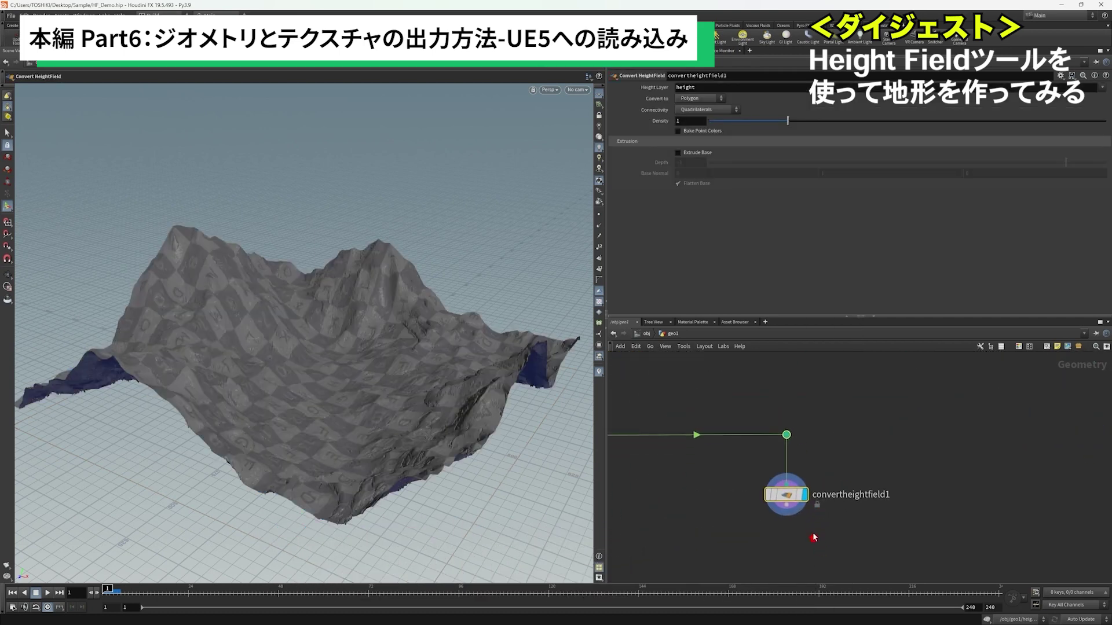
{"action": "left_click_drag", "start_coordinate": [727, 484], "coordinate": [830, 534]}
{"action": "left_click_drag", "start_coordinate": [421, 413], "coordinate": [375, 461], "text": "alt"}
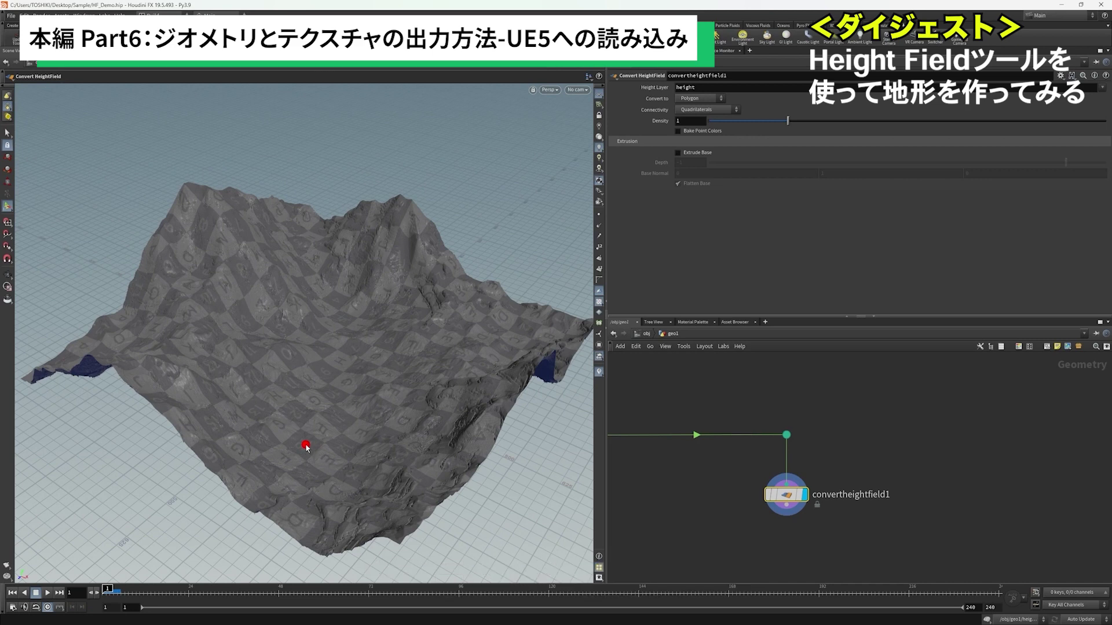
Connect a ROP FBX Output node below convertheightfield1 and adjust the conversion's mesh density.
{"action": "middle_click_drag", "start_coordinate": [779, 529], "coordinate": [784, 507]}
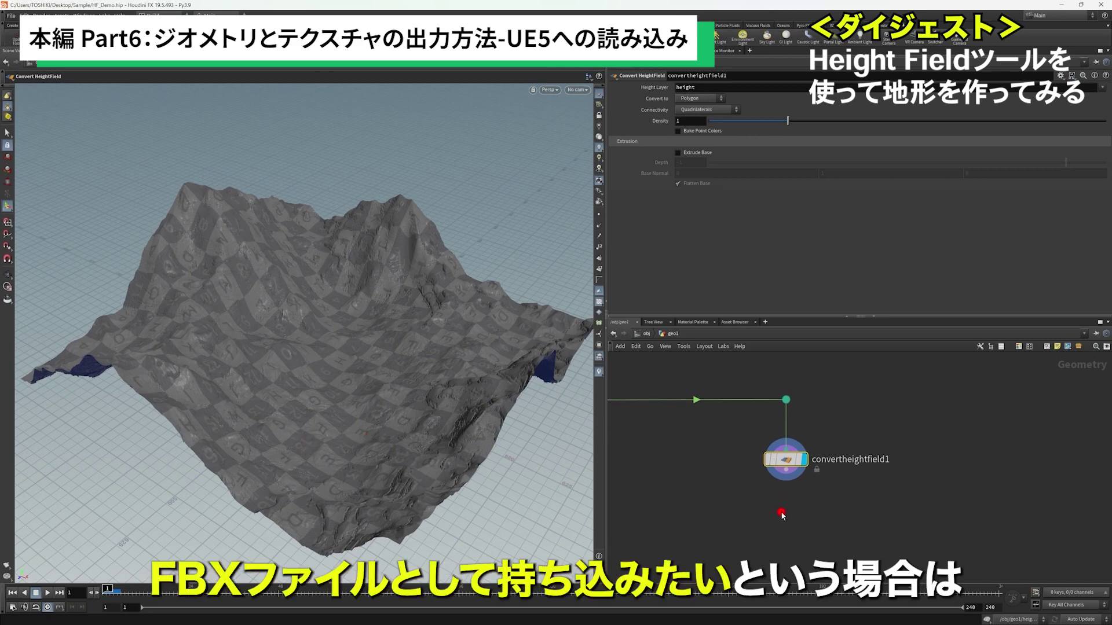
{"action": "key", "text": "Tab"}
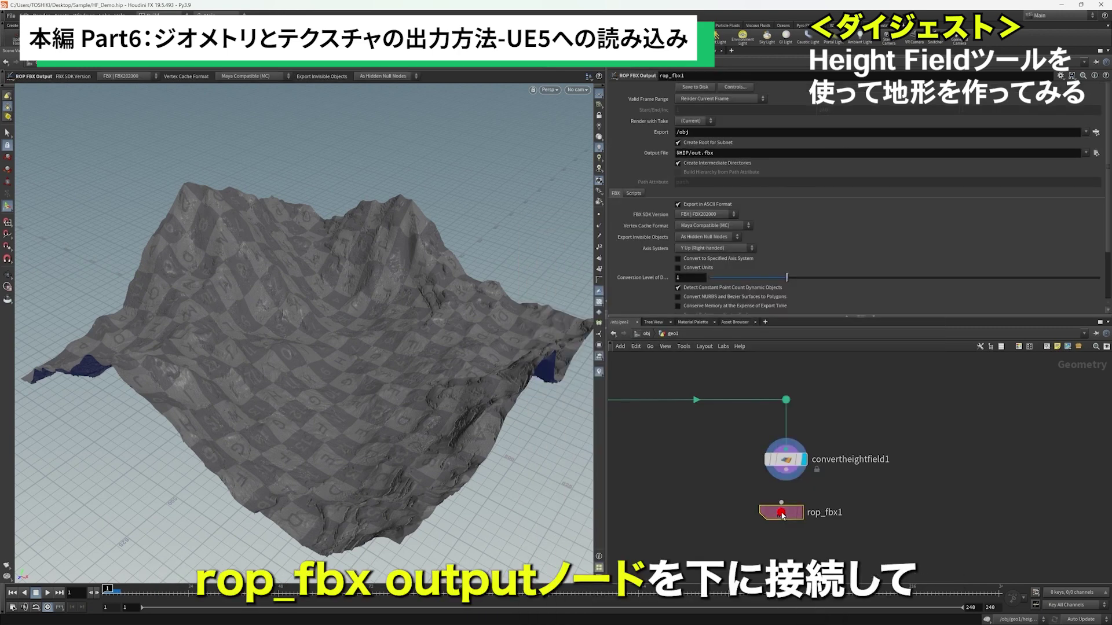
{"action": "left_click_drag", "start_coordinate": [781, 513], "coordinate": [786, 538]}
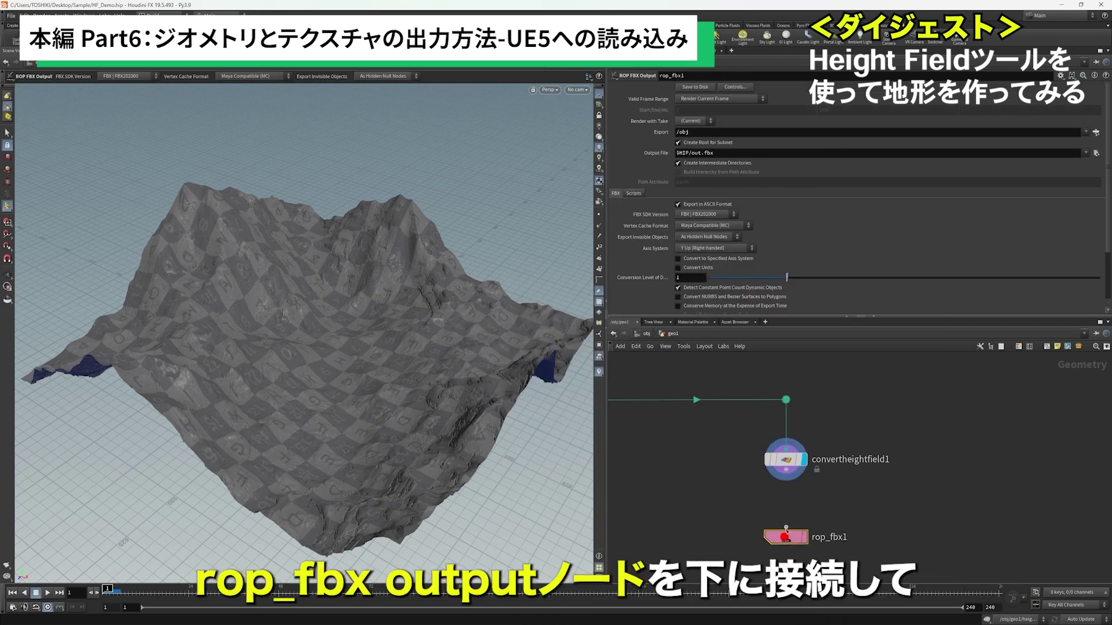
{"action": "left_click_drag", "start_coordinate": [786, 479], "coordinate": [786, 529]}
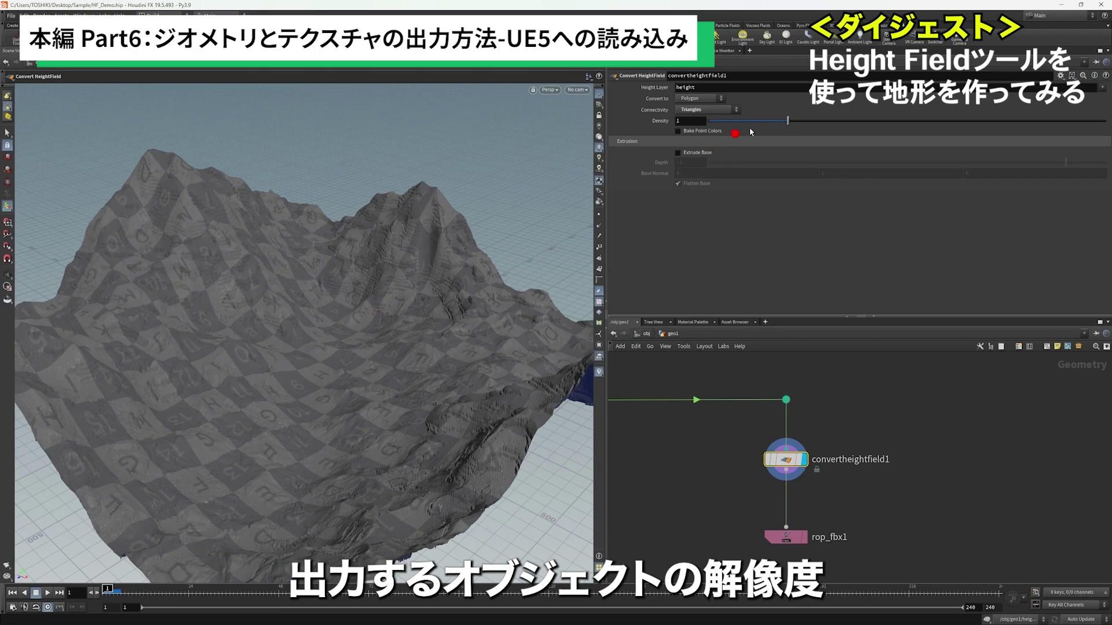
{"action": "left_click_drag", "start_coordinate": [755, 121], "coordinate": [721, 129]}
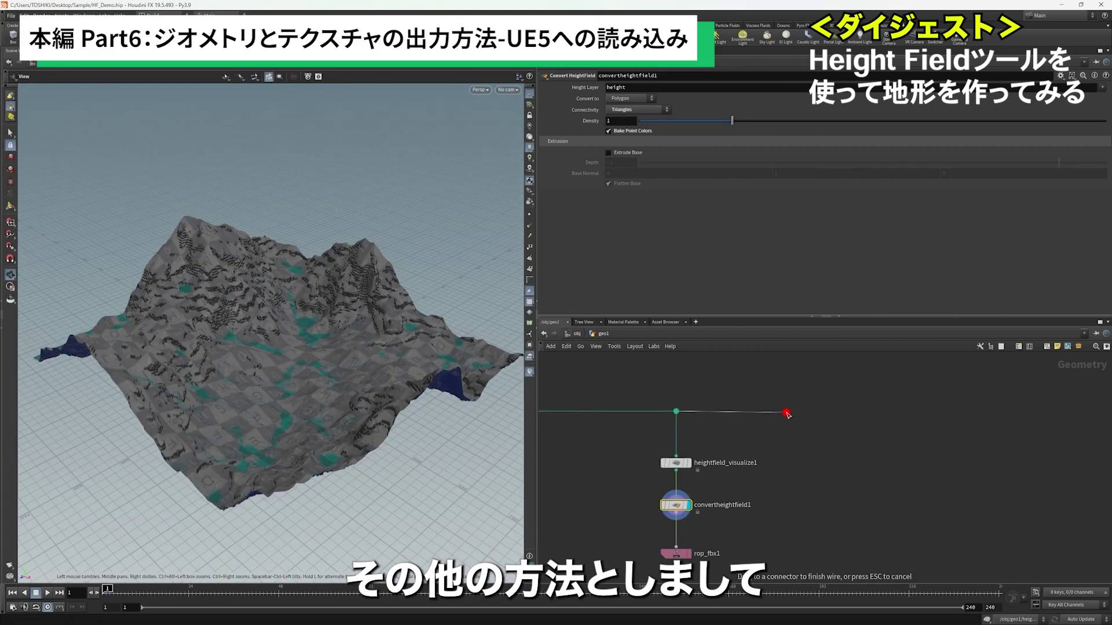
Add a Labs Terrain Mesh Output node beside heightfield_visualize1, wired to the same branch dot.
{"action": "left_click", "coordinate": [786, 414]}
{"action": "type", "text": "labsTerr"}
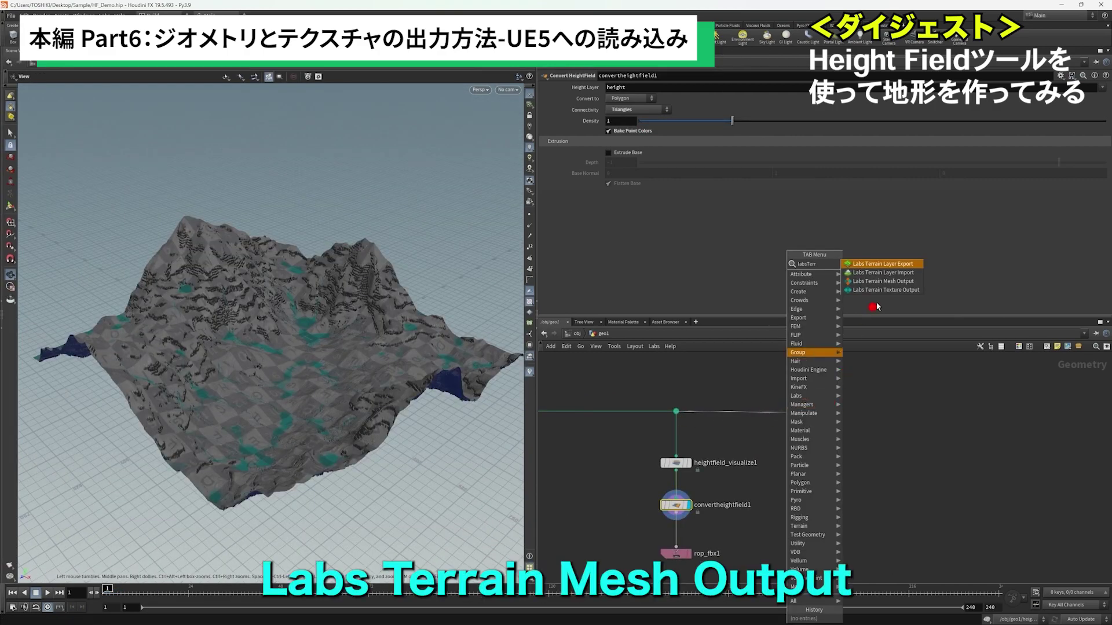
{"action": "left_click", "coordinate": [883, 281]}
{"action": "left_click", "coordinate": [792, 443]}
{"action": "left_click_drag", "start_coordinate": [793, 446], "coordinate": [814, 466]}
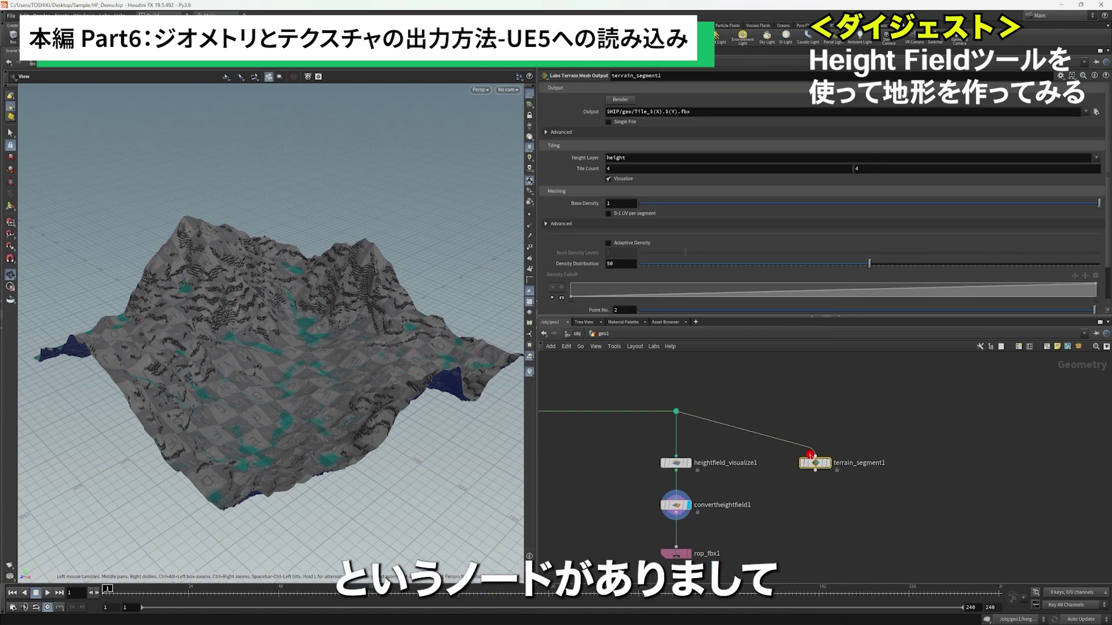
{"action": "left_click_drag", "start_coordinate": [745, 430], "coordinate": [822, 421], "text": "alt"}
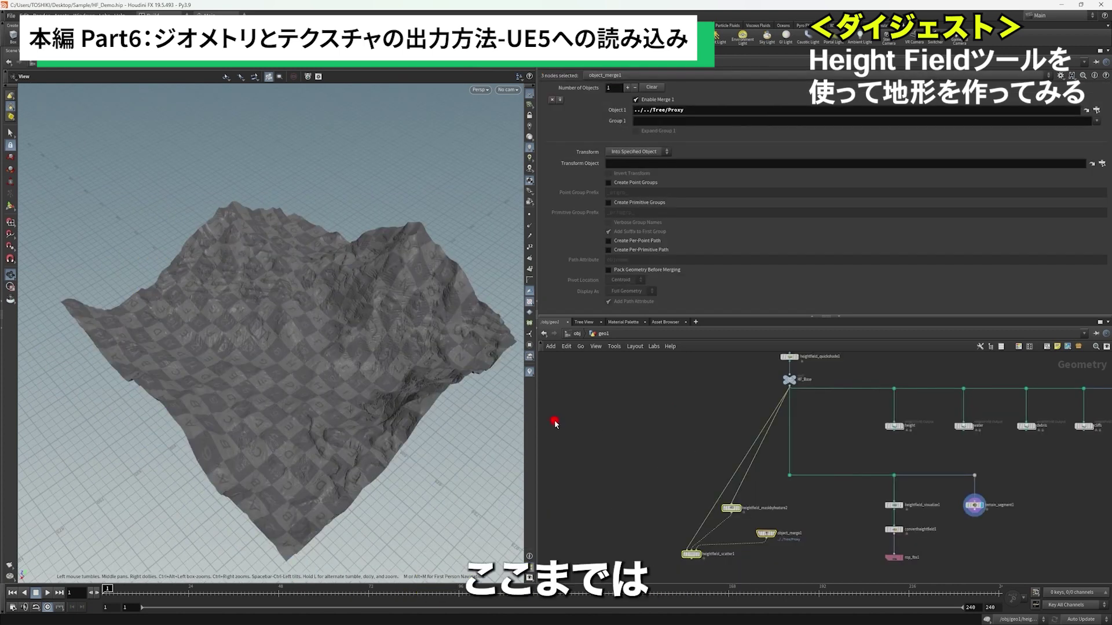
{"action": "middle_click_drag", "start_coordinate": [713, 438], "coordinate": [551, 462]}
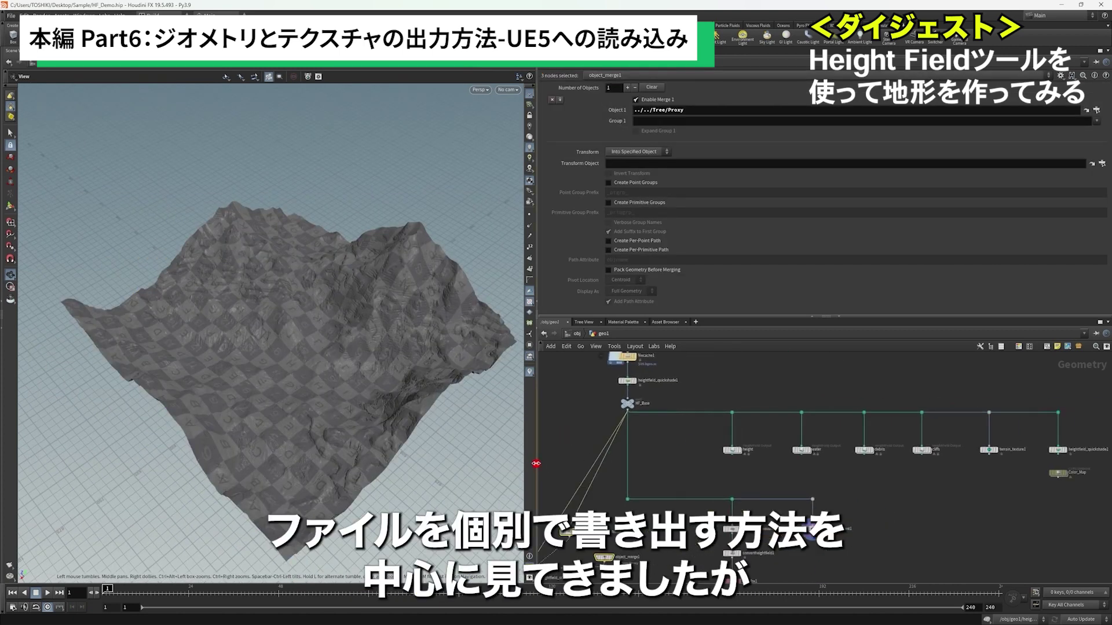
{"action": "middle_click_drag", "start_coordinate": [785, 441], "coordinate": [759, 428]}
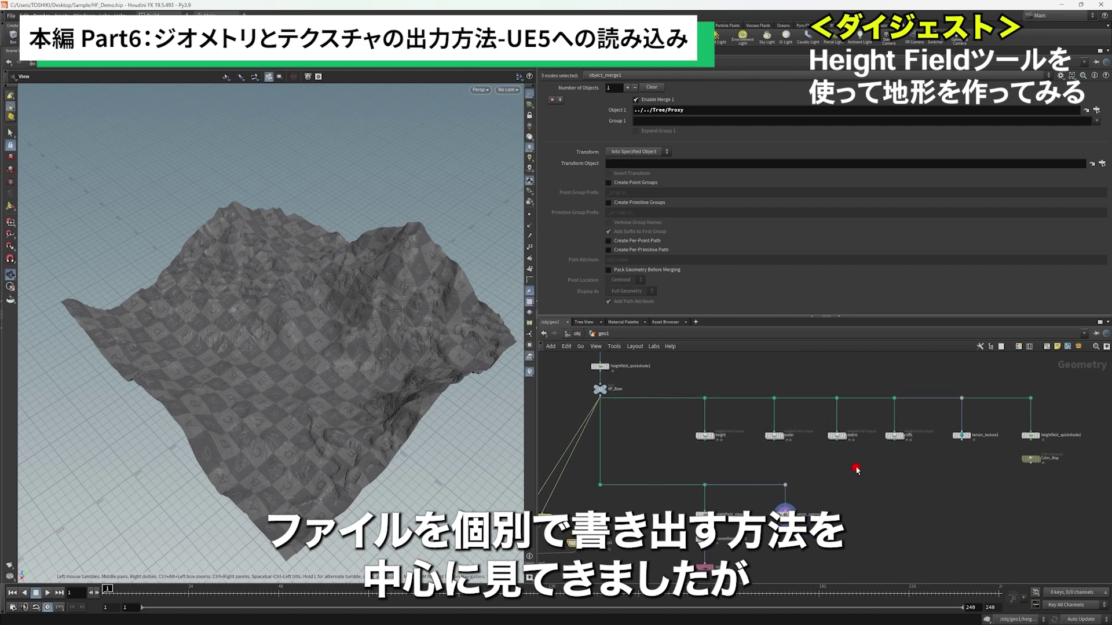
{"action": "scroll", "coordinate": [852, 480], "scroll_direction": "down", "scroll_amount": 2}
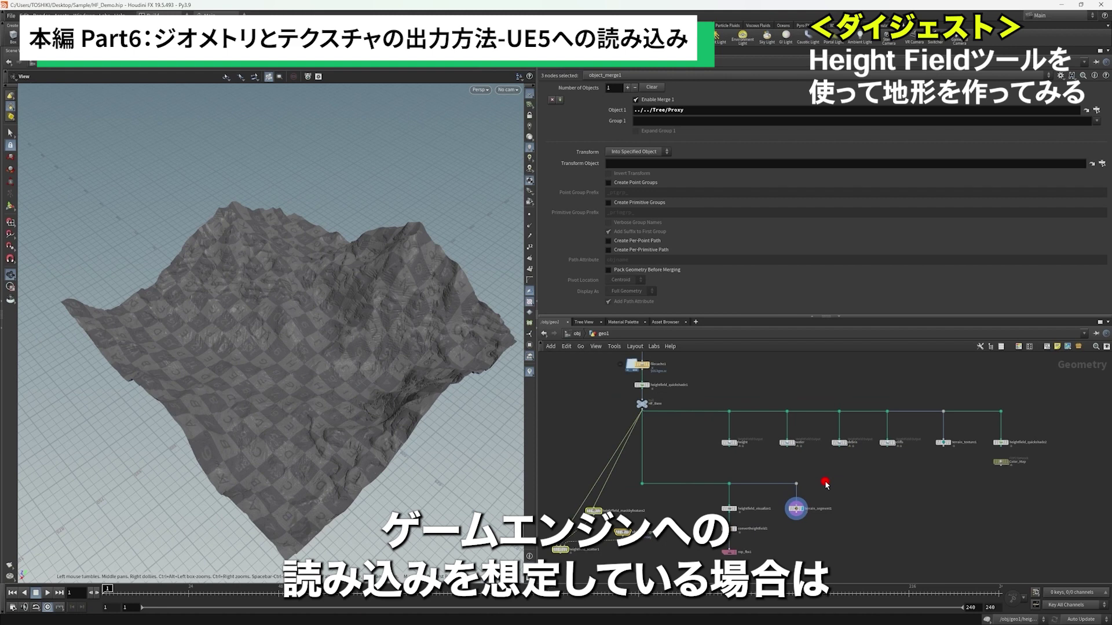
{"action": "middle_click_drag", "start_coordinate": [825, 483], "coordinate": [876, 488]}
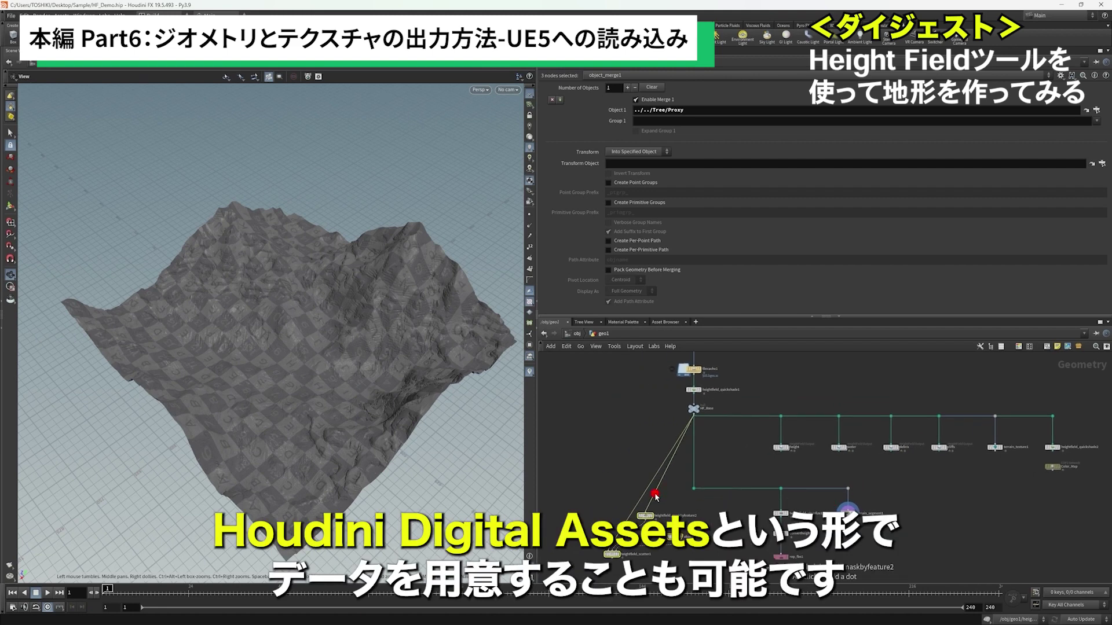
{"action": "scroll", "coordinate": [641, 490], "scroll_direction": "up", "scroll_amount": 2}
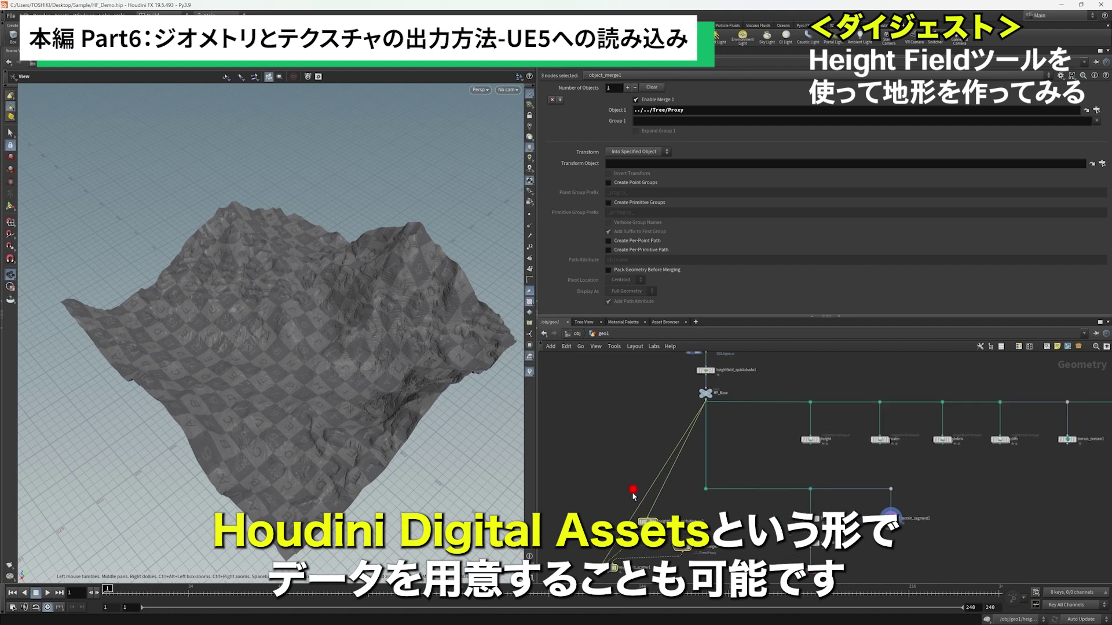
{"action": "middle_click_drag", "start_coordinate": [628, 504], "coordinate": [663, 462]}
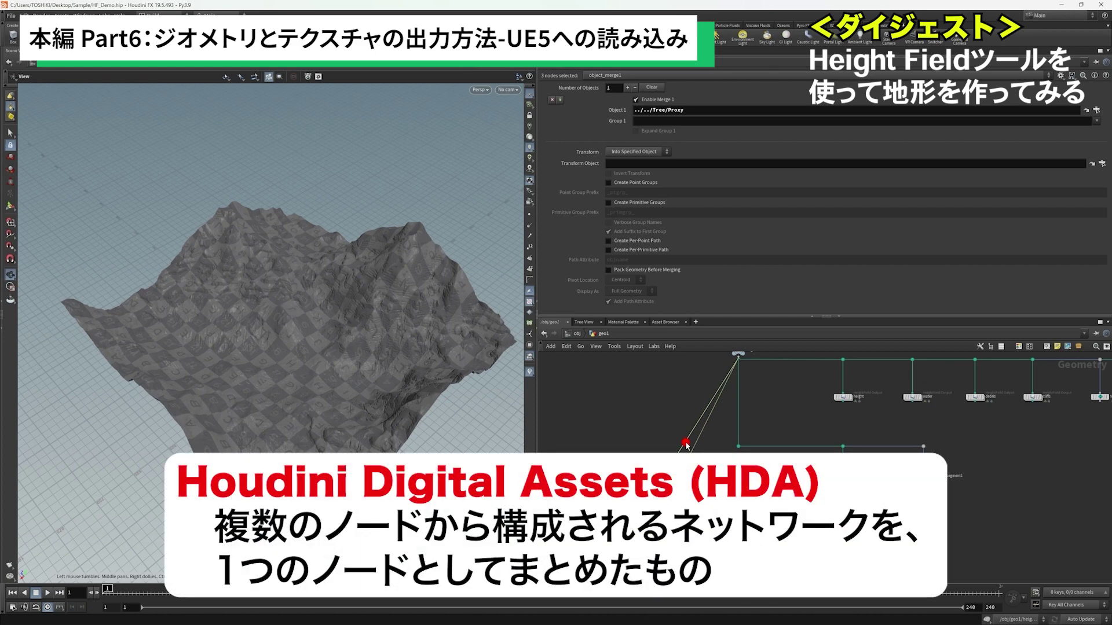
Add a File node to the geo1 network, placing it unconnected above heightfield_maskbyfeature2 near the scatter nodes.
{"action": "scroll", "coordinate": [687, 446], "scroll_direction": "down", "scroll_amount": 2}
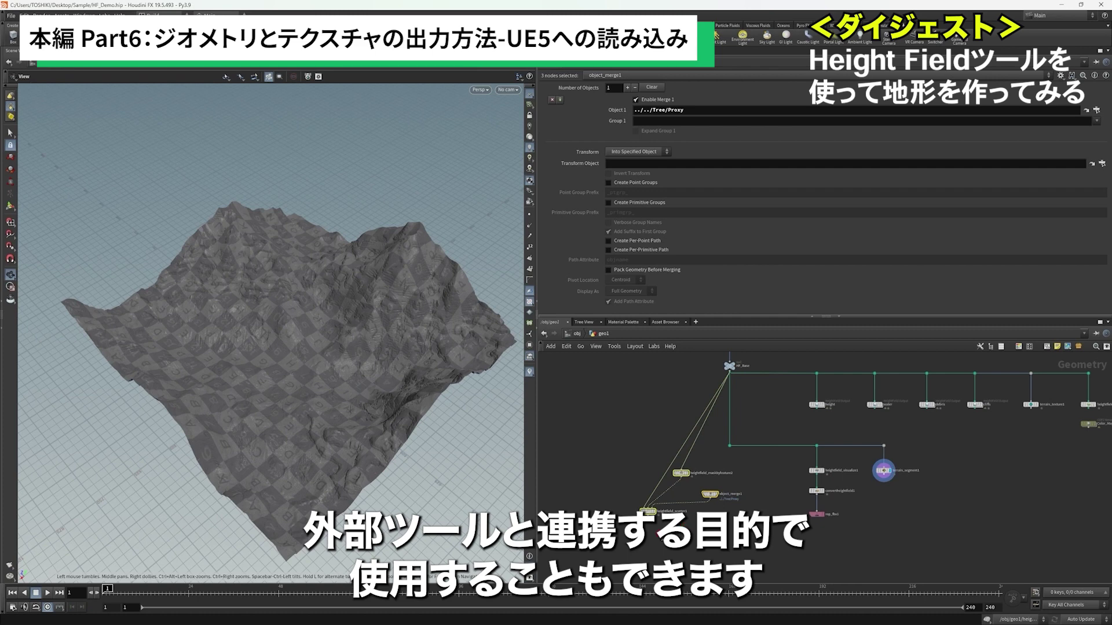
{"action": "middle_click_drag", "start_coordinate": [657, 533], "coordinate": [667, 521]}
{"action": "scroll", "coordinate": [672, 517], "scroll_direction": "down", "scroll_amount": 2}
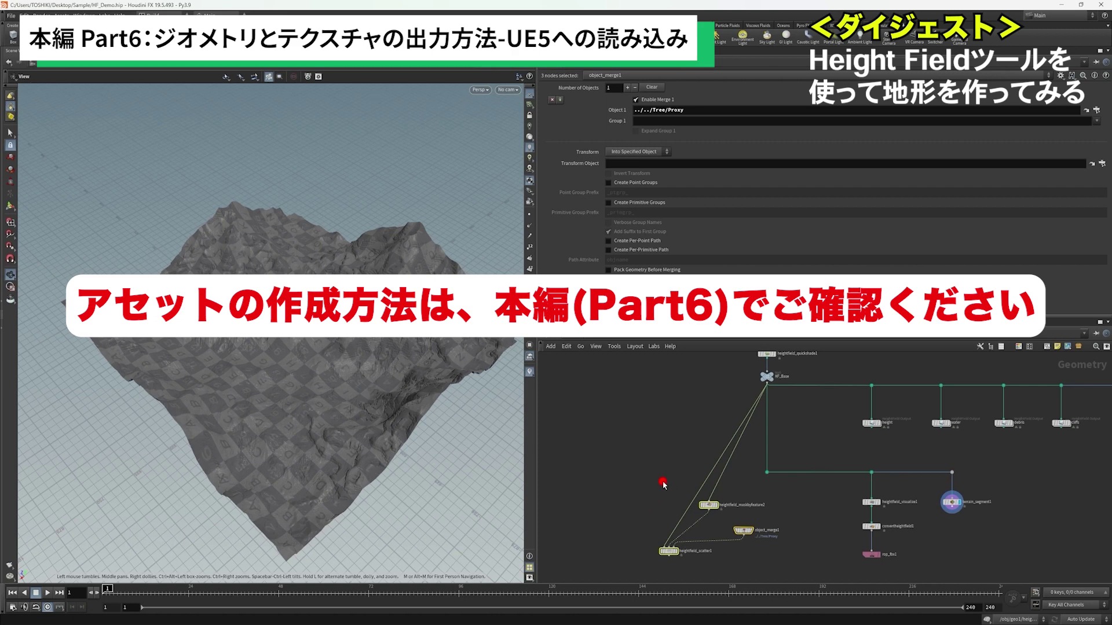
{"action": "key", "text": "Tab"}
{"action": "type", "text": "fi"}
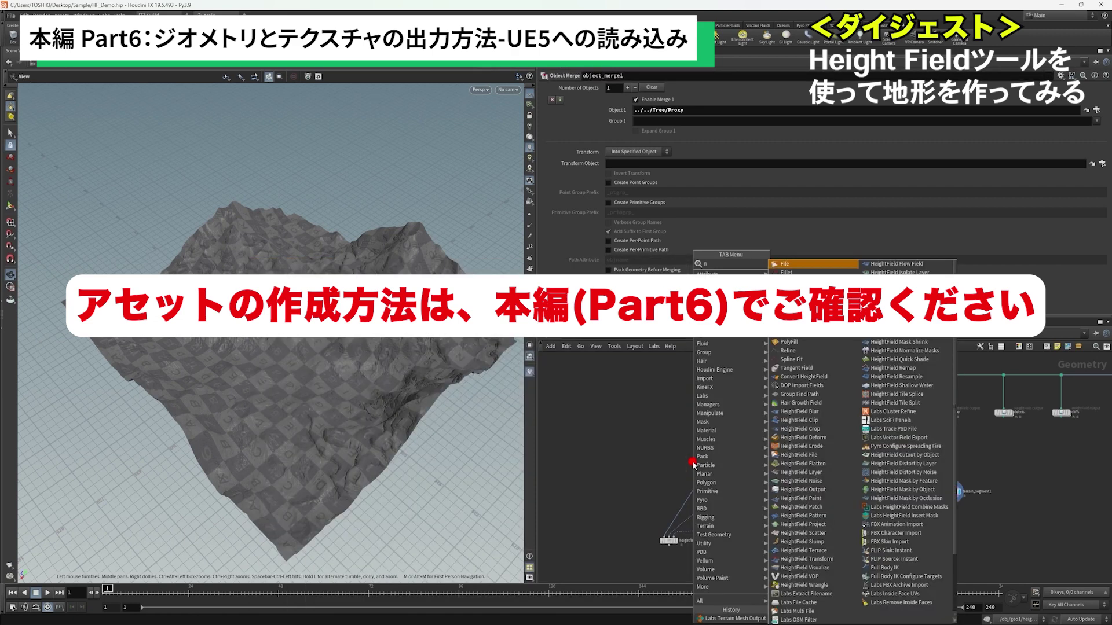
{"action": "key", "text": "Return"}
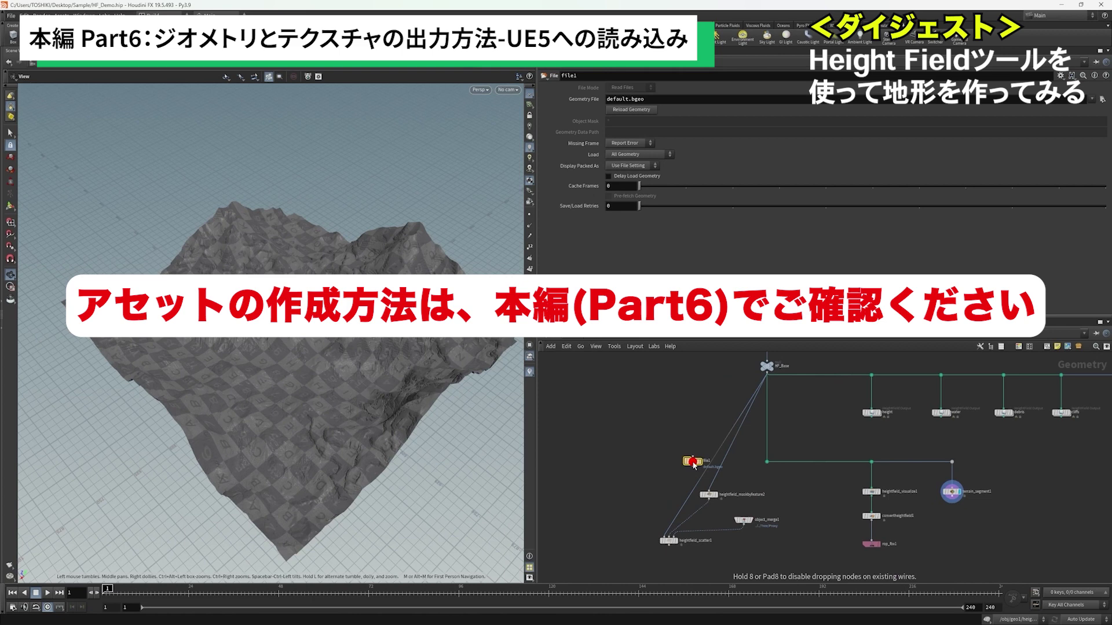
{"action": "scroll", "coordinate": [695, 463], "scroll_direction": "up", "scroll_amount": 4}
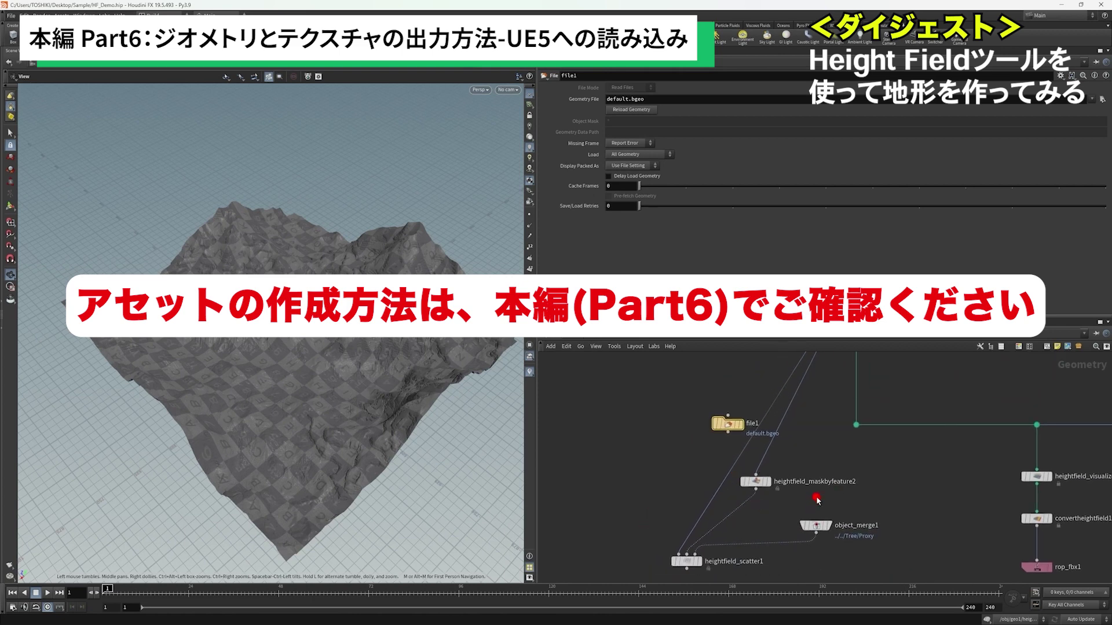
{"action": "mouse_move", "coordinate": [699, 565]}
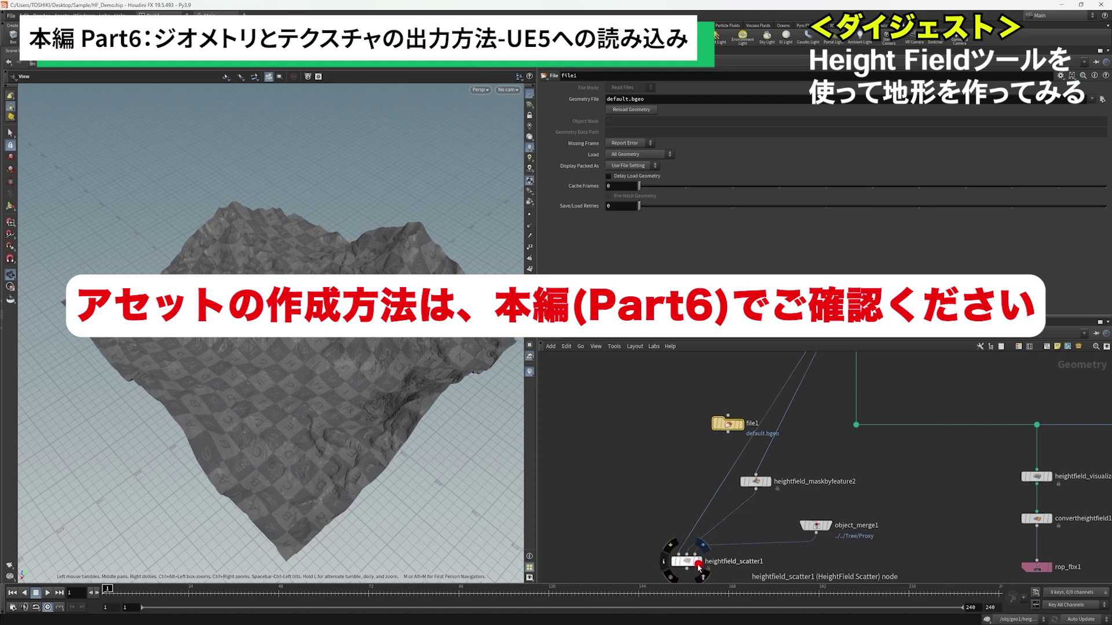